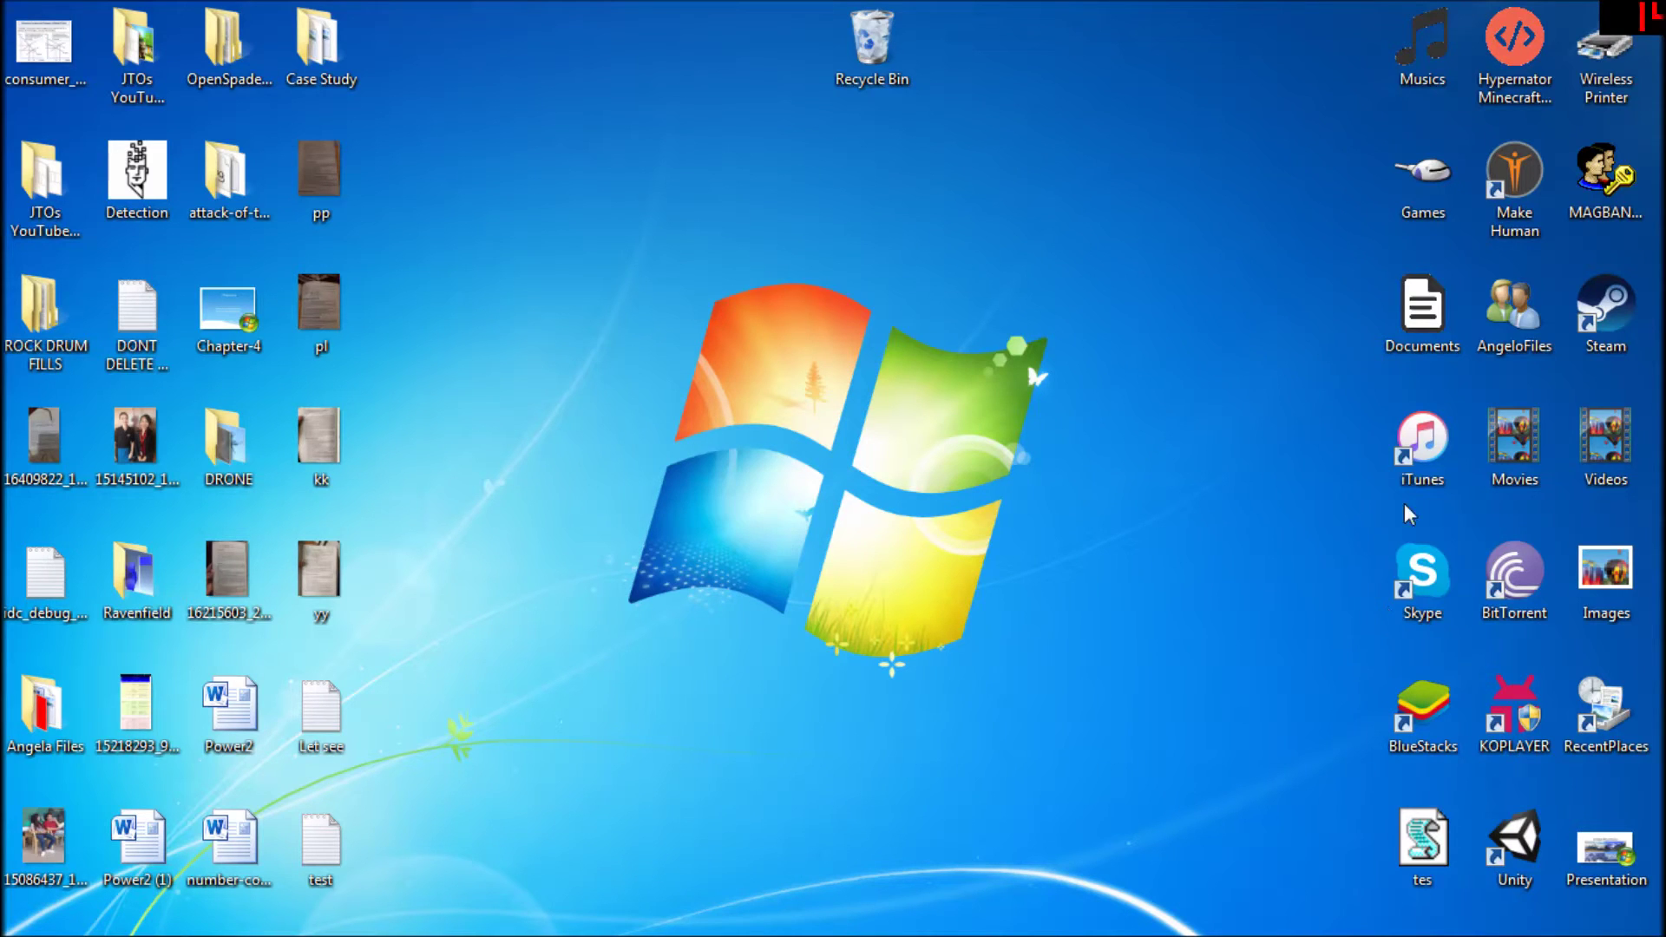
Select all the desktop icons, then clear the selection
mouse_move(1114, 238)
mouse_down()
mouse_move(781, 602)
mouse_move(762, 599)
mouse_up()
mouse_move(573, 219)
mouse_down()
mouse_move(1244, 432)
mouse_move(1137, 438)
mouse_up()
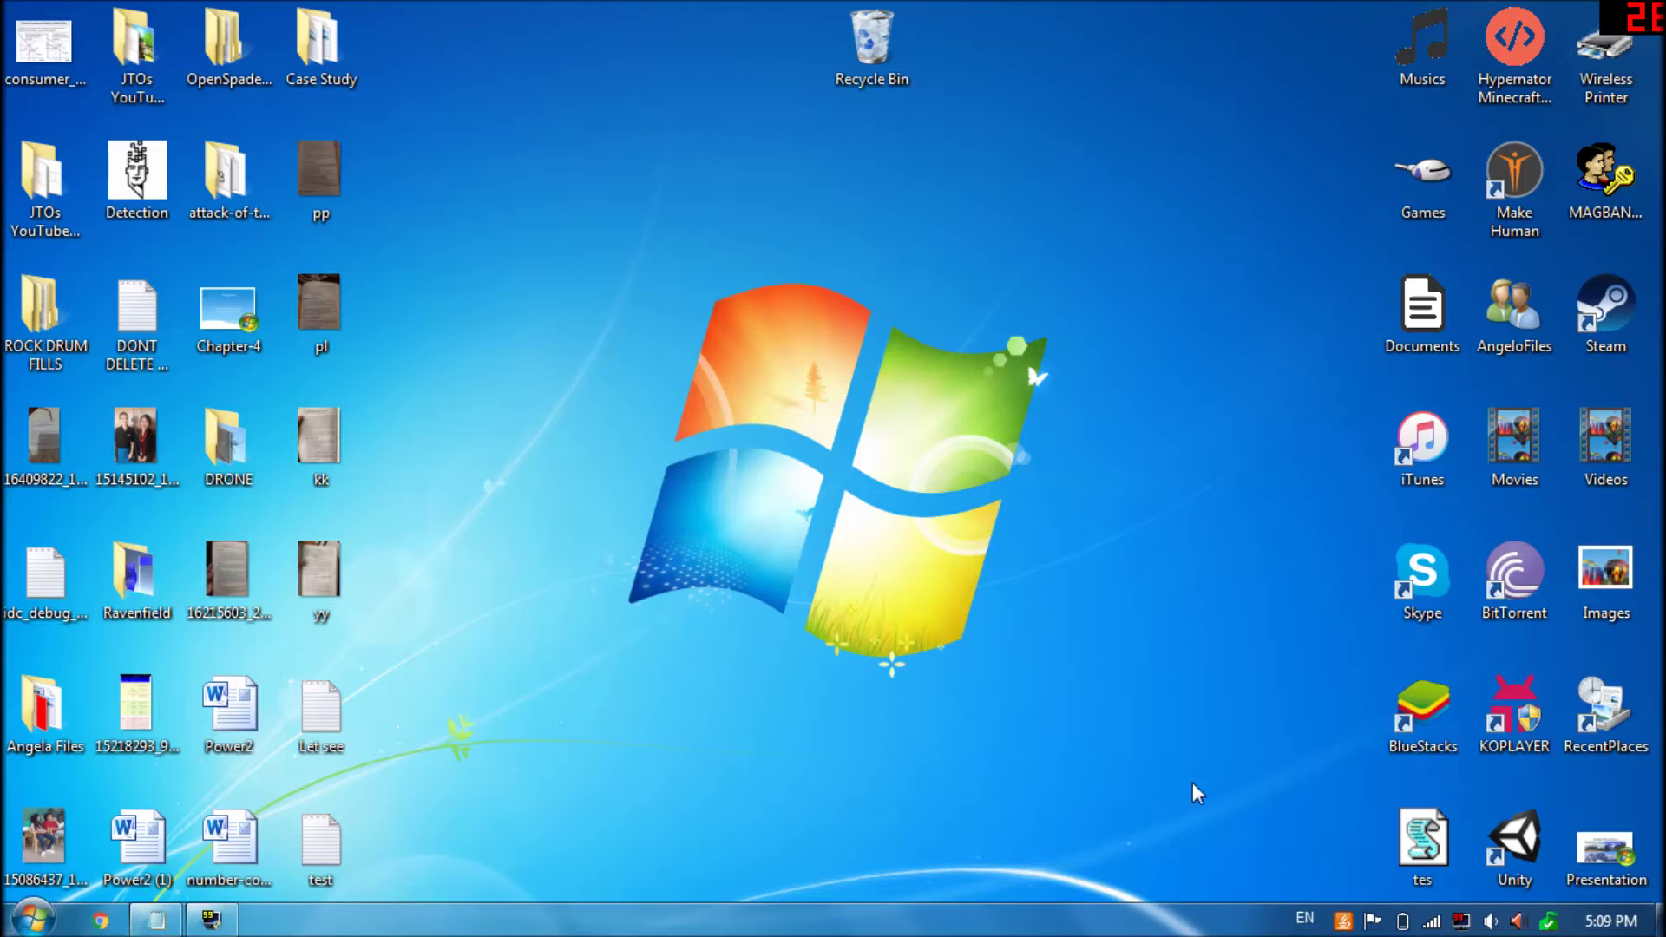
drag(1000, 325, 819, 430)
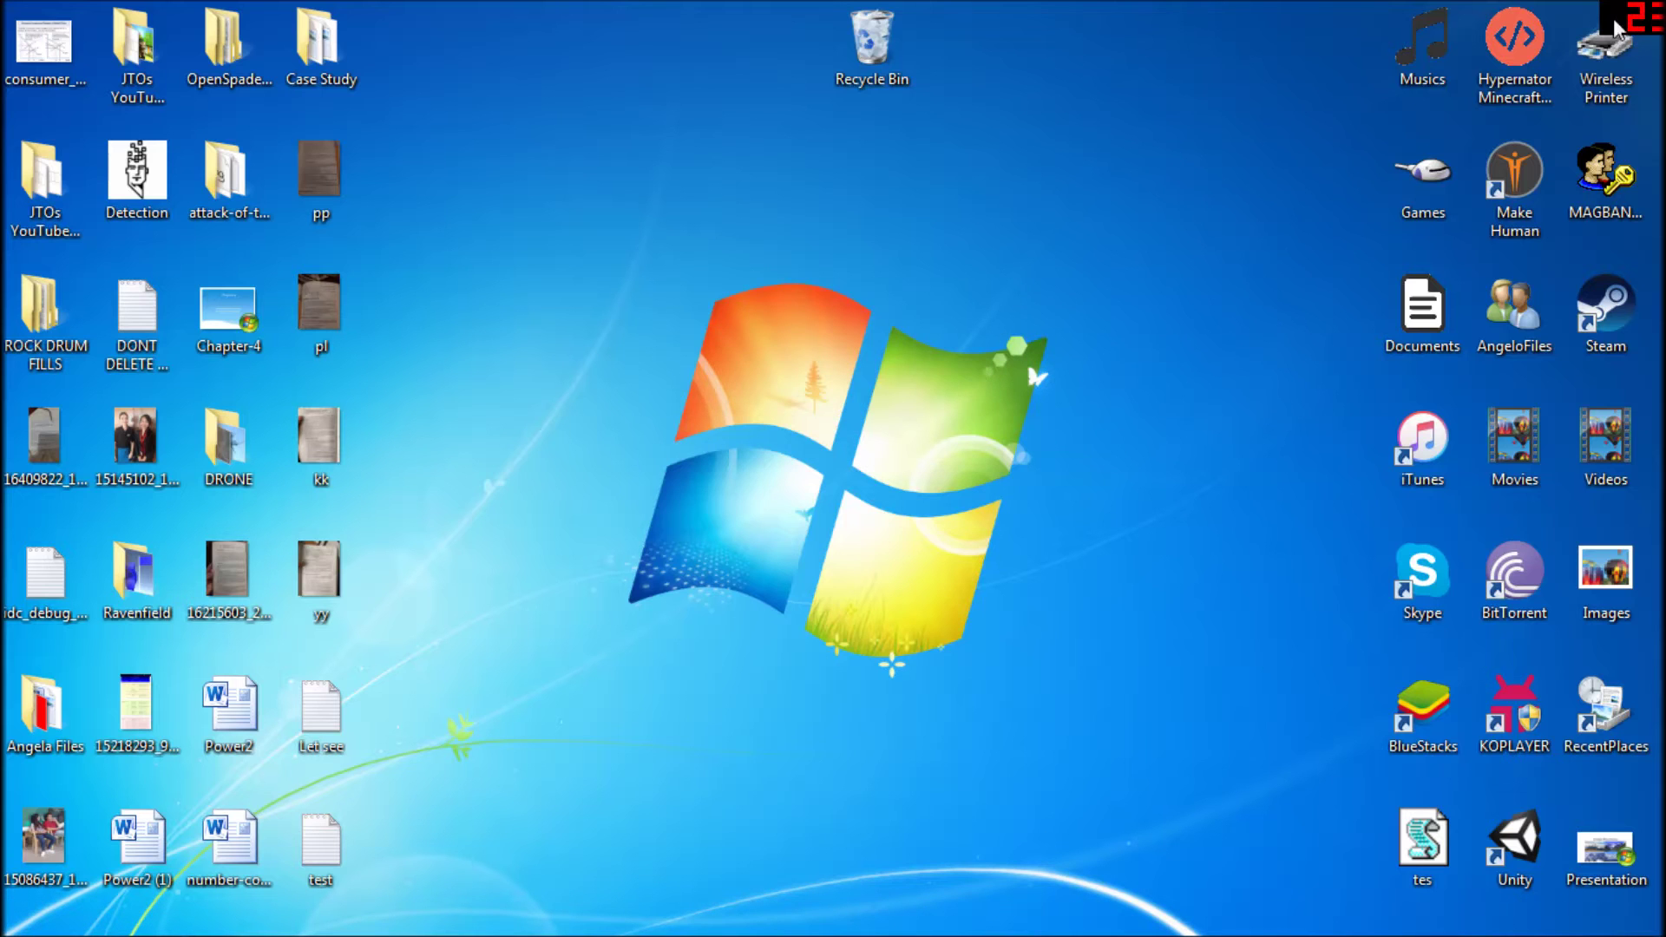
key(ctrl+a)
click(1109, 467)
Create a 'New Text Document' on the desktop with its default name and open it
right_click(635, 182)
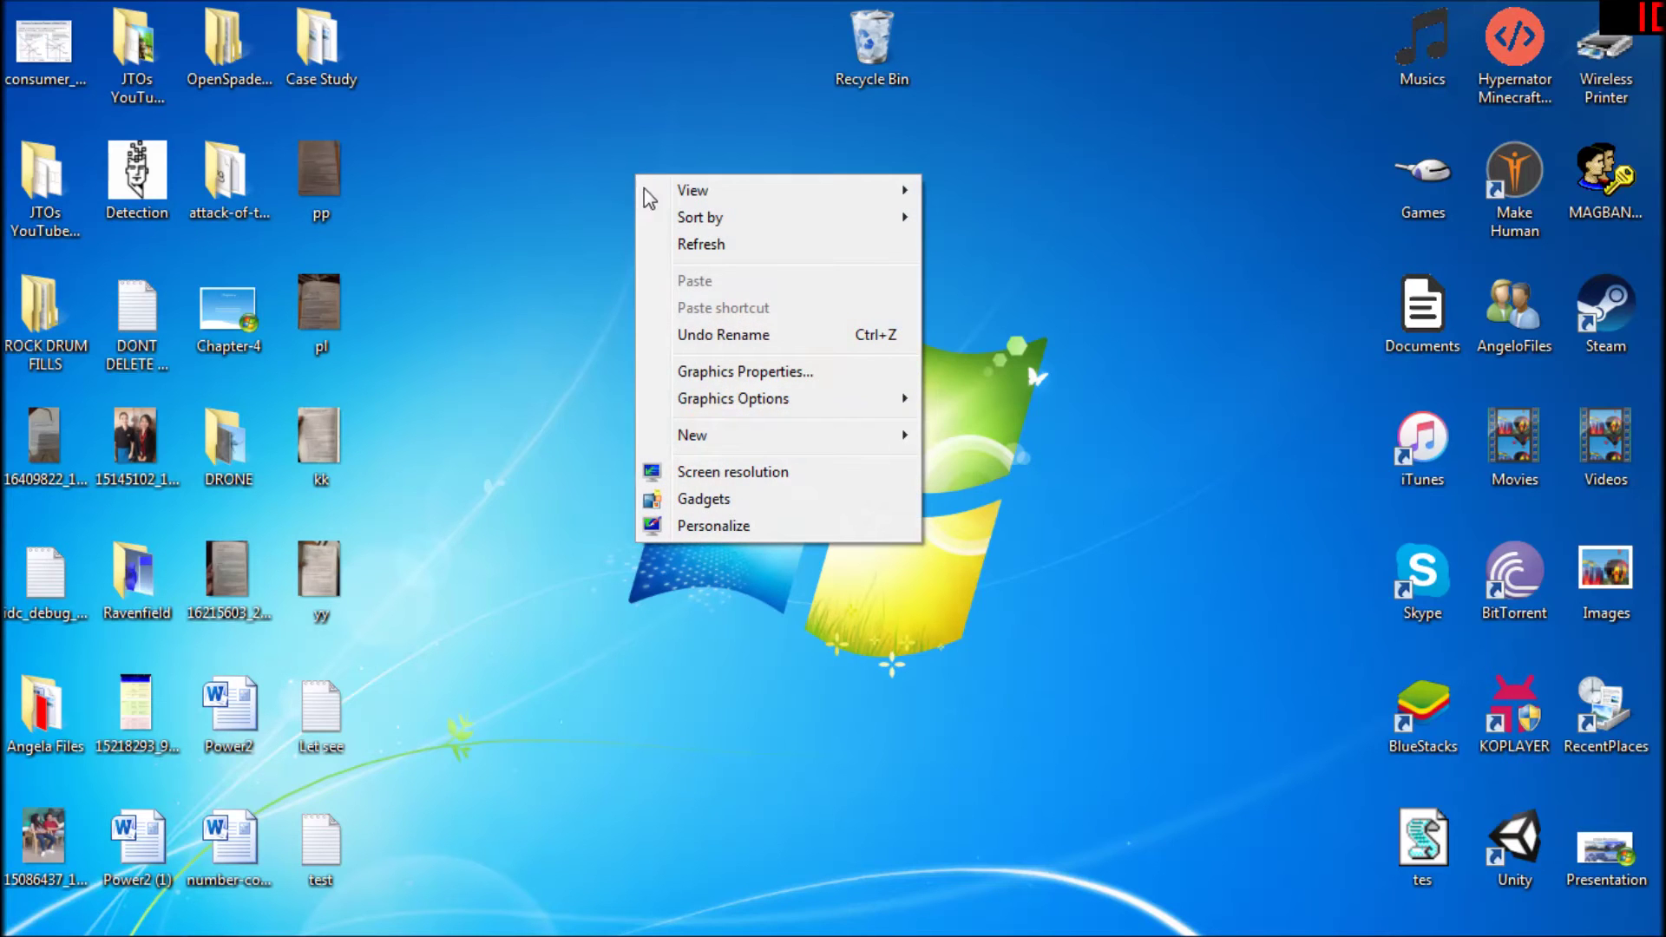
mouse_move(779, 435)
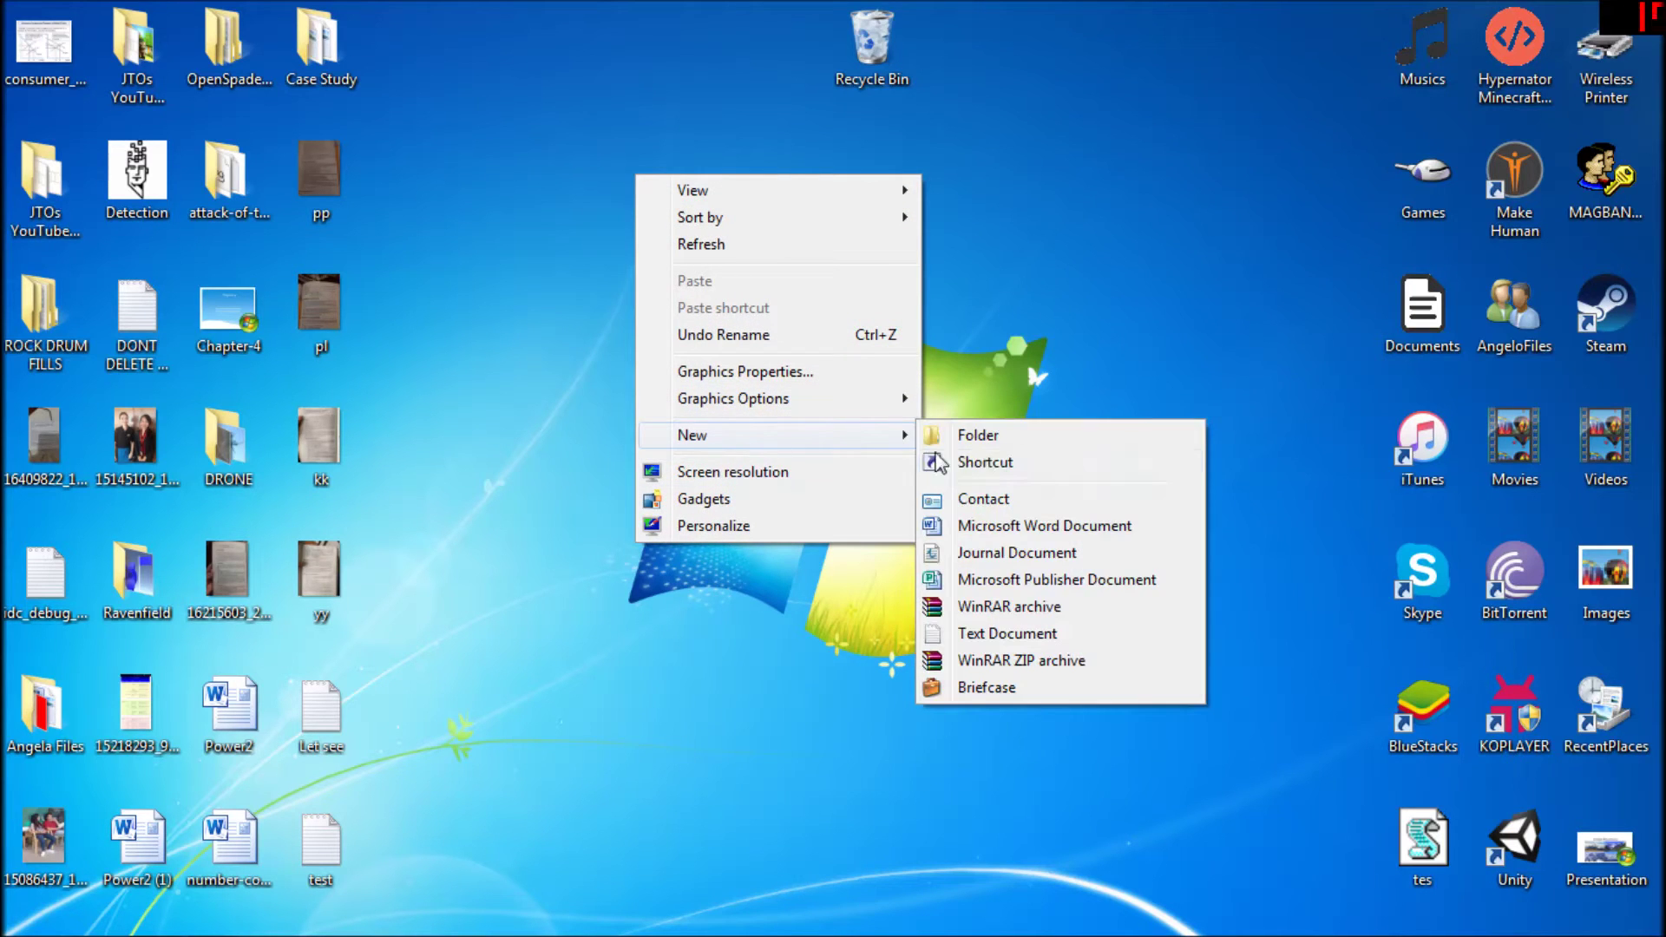
click(965, 639)
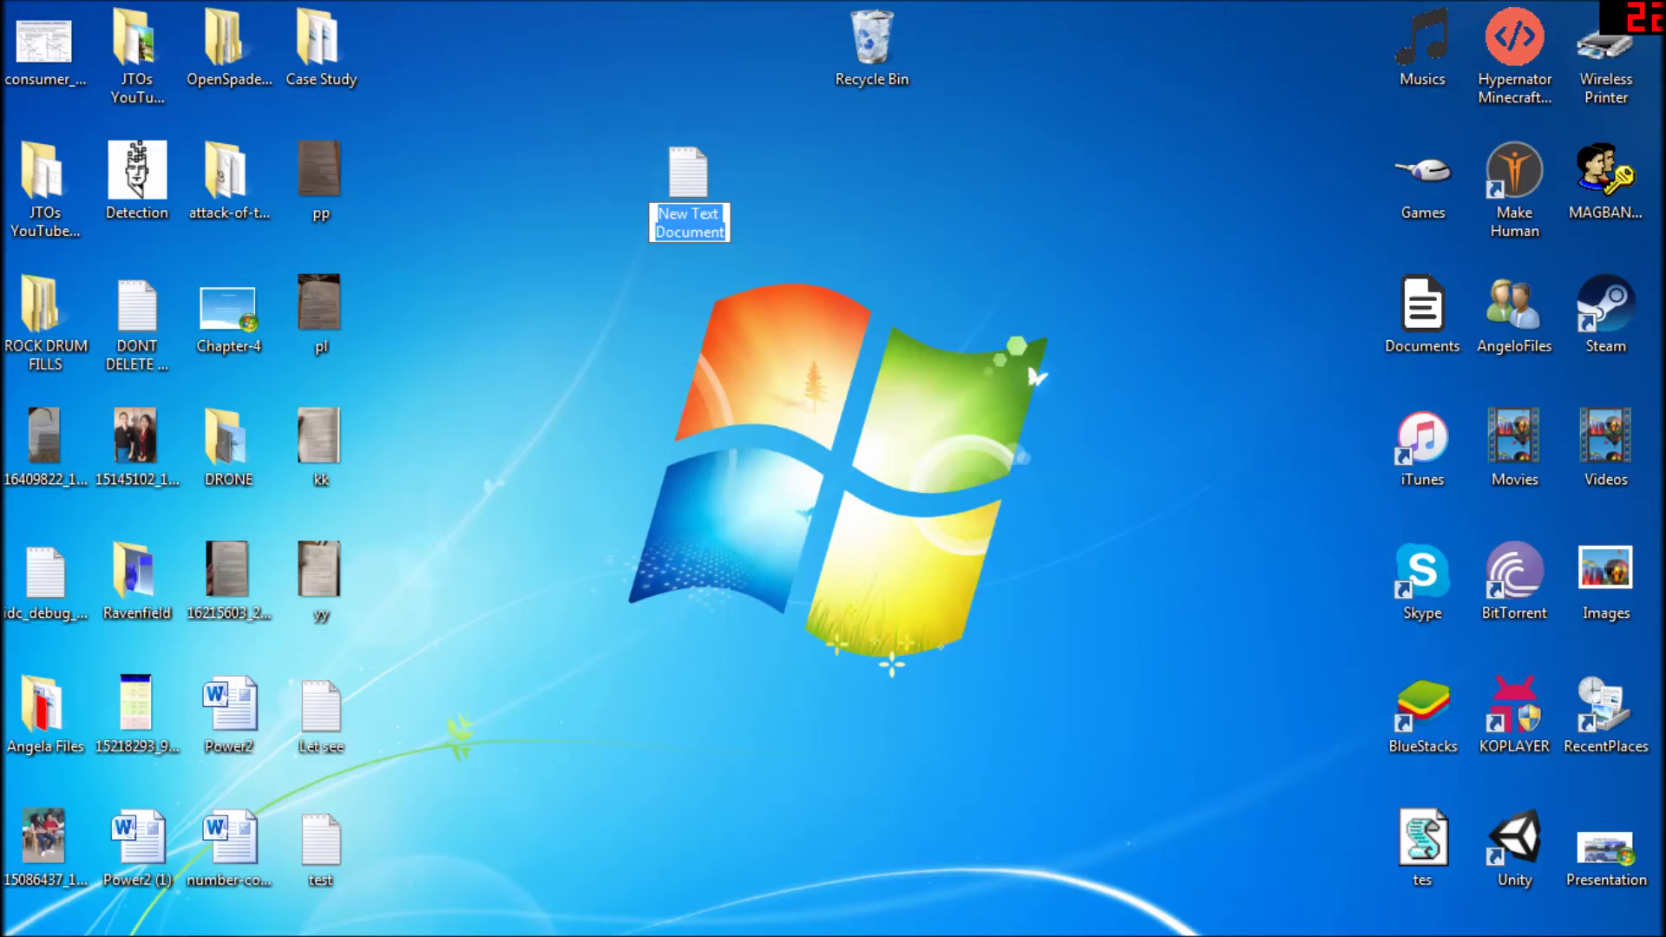
key(BackSpace)
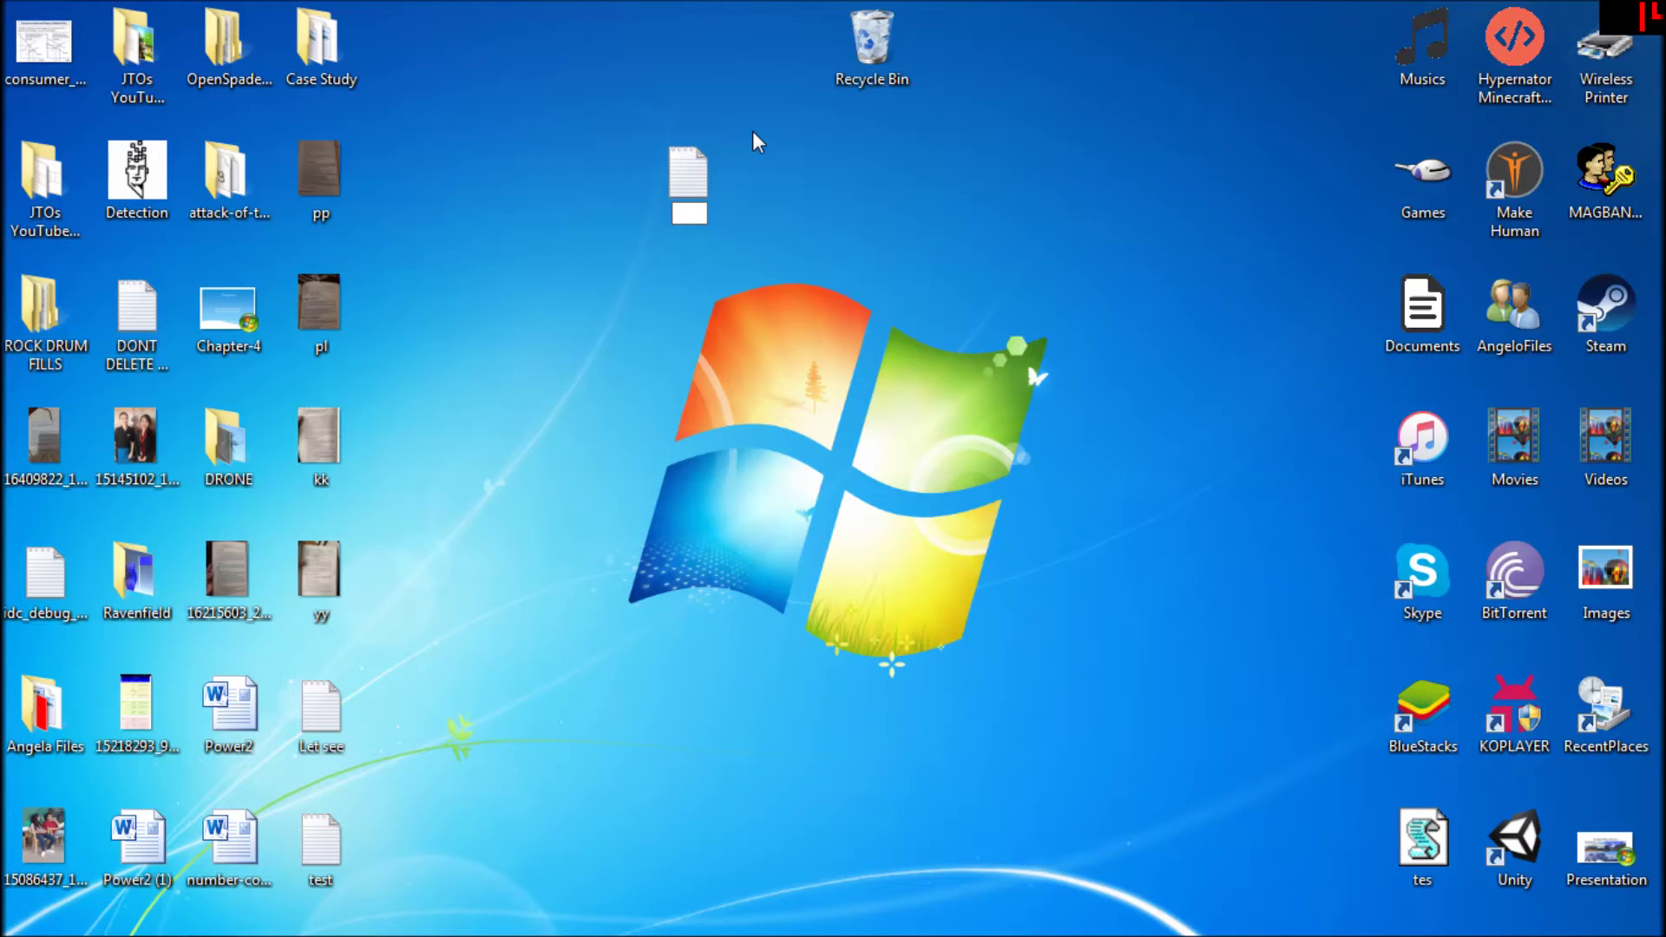
key(Return)
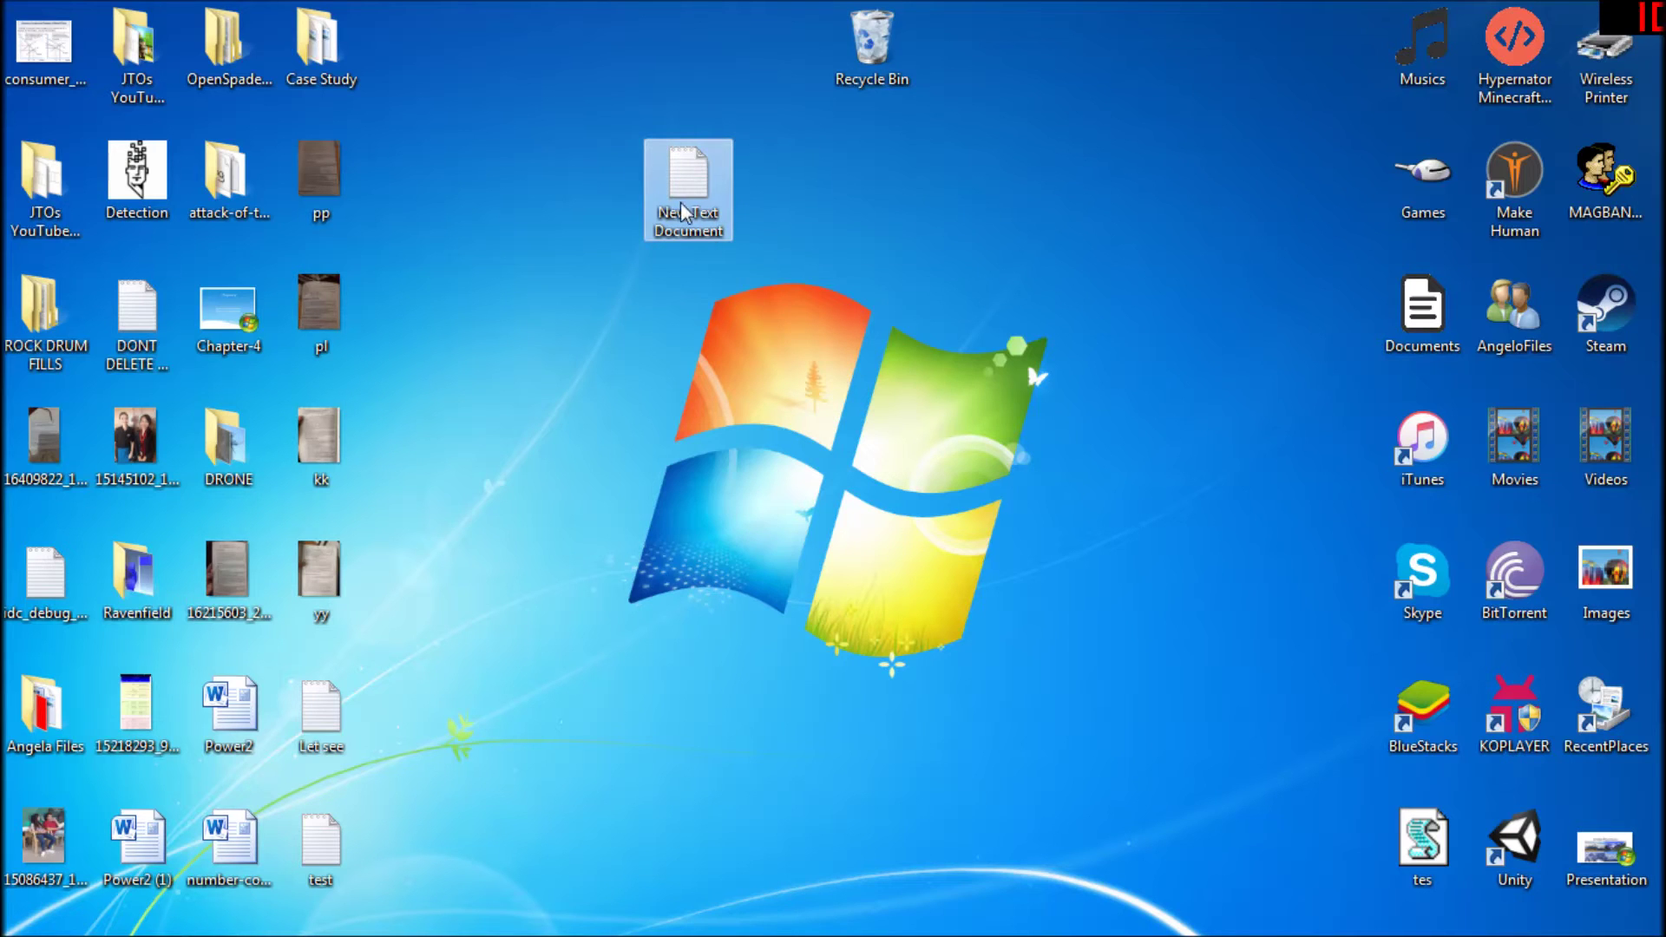
double_click(680, 179)
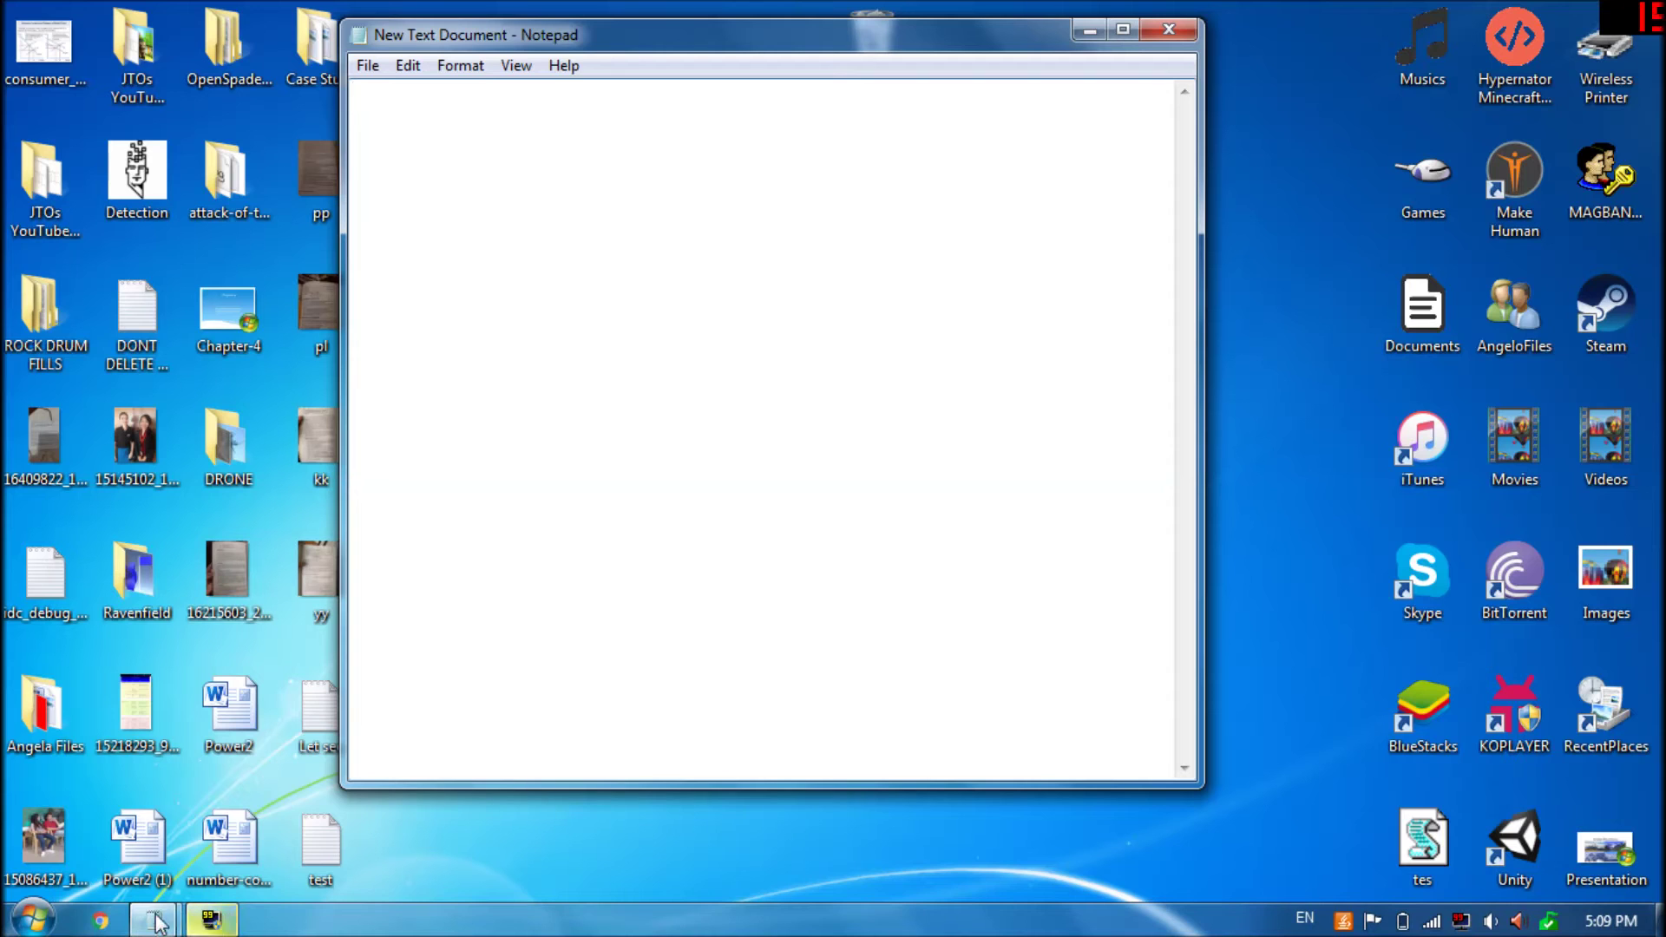
Copy the X=MsgBox("Message Description",2+16,"Title") line from the other Notepad into the new document
mouse_move(156, 921)
click(171, 826)
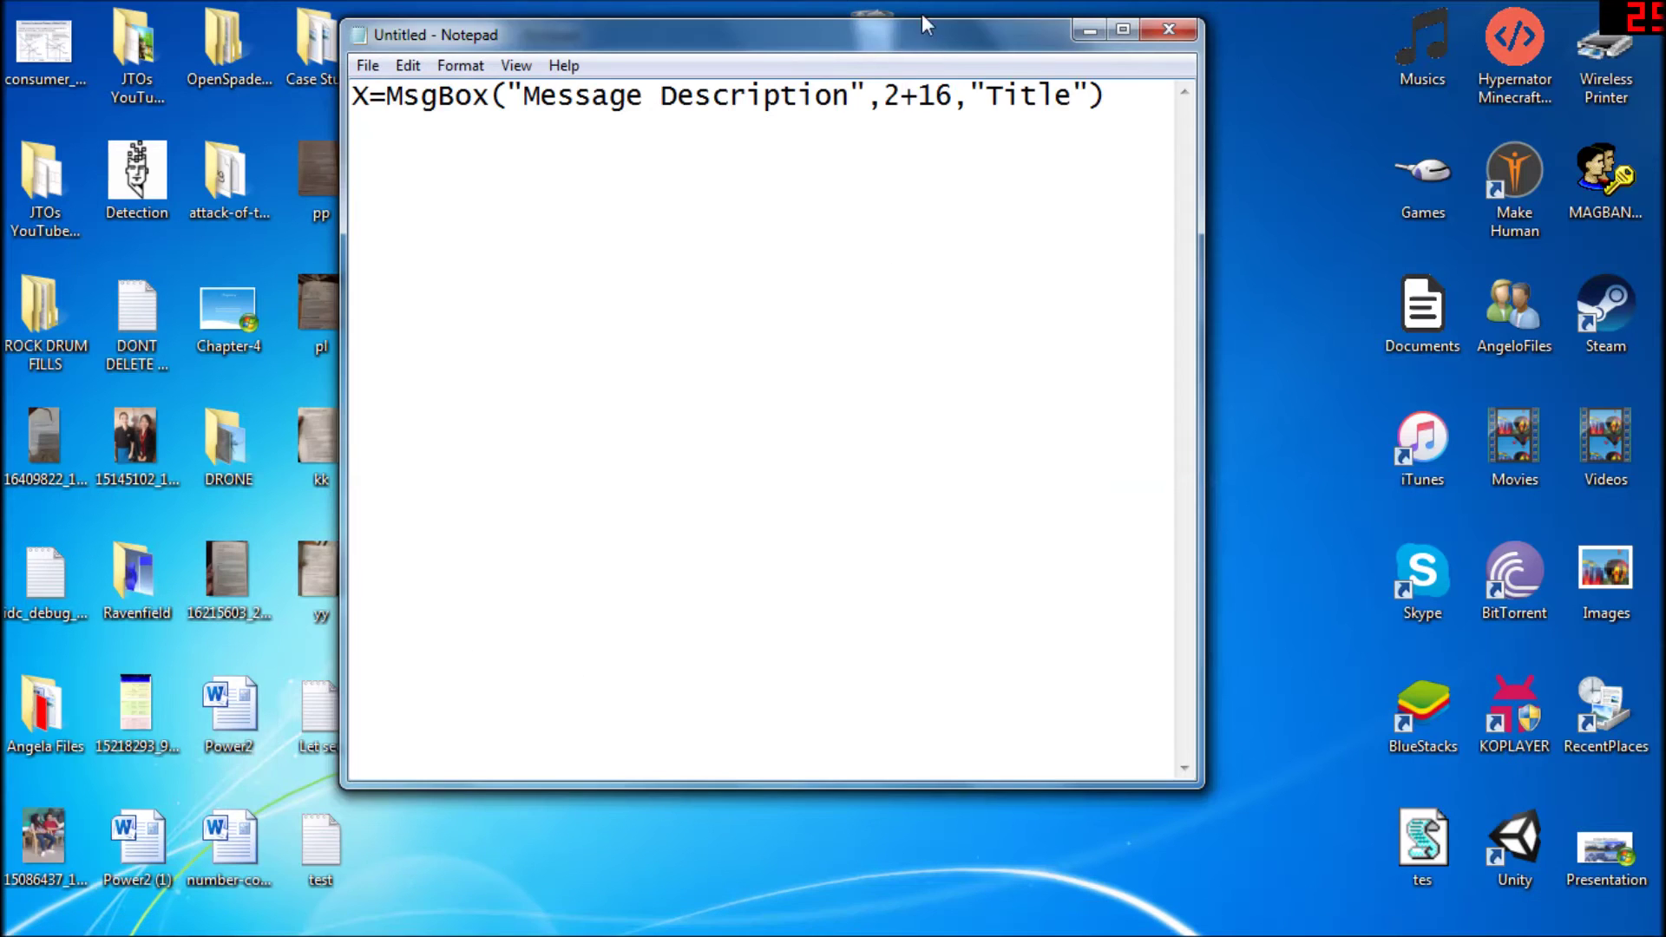
drag(922, 23, 1271, 34)
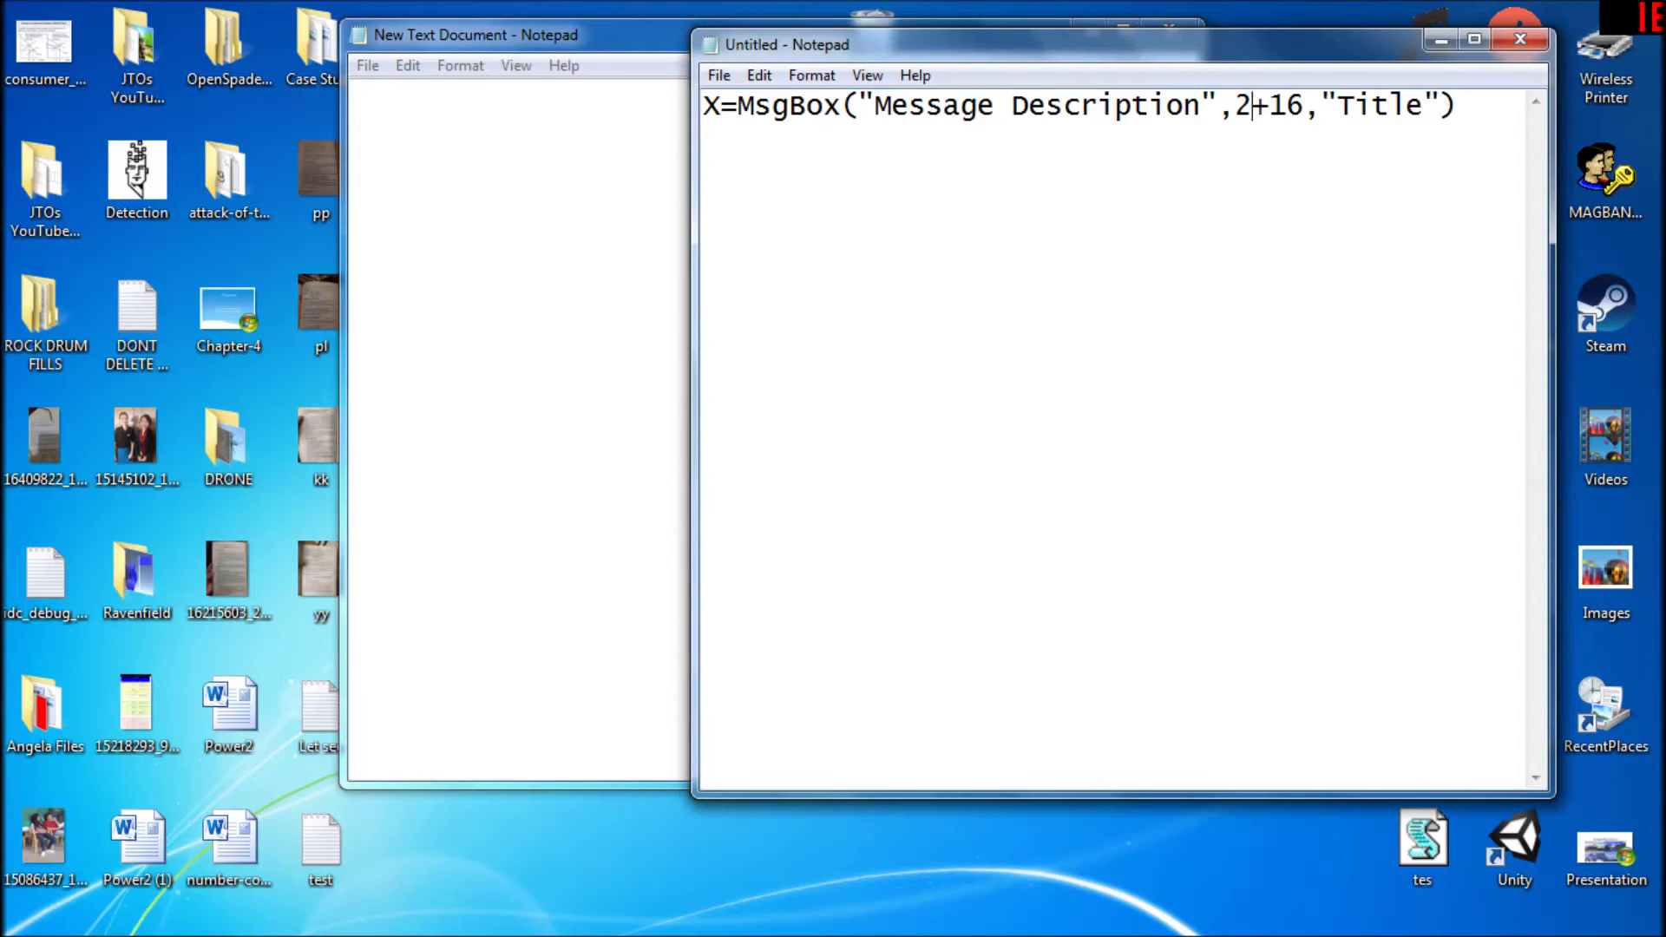
mouse_move(1042, 43)
mouse_down()
mouse_move(1046, 102)
mouse_move(1117, 102)
mouse_up()
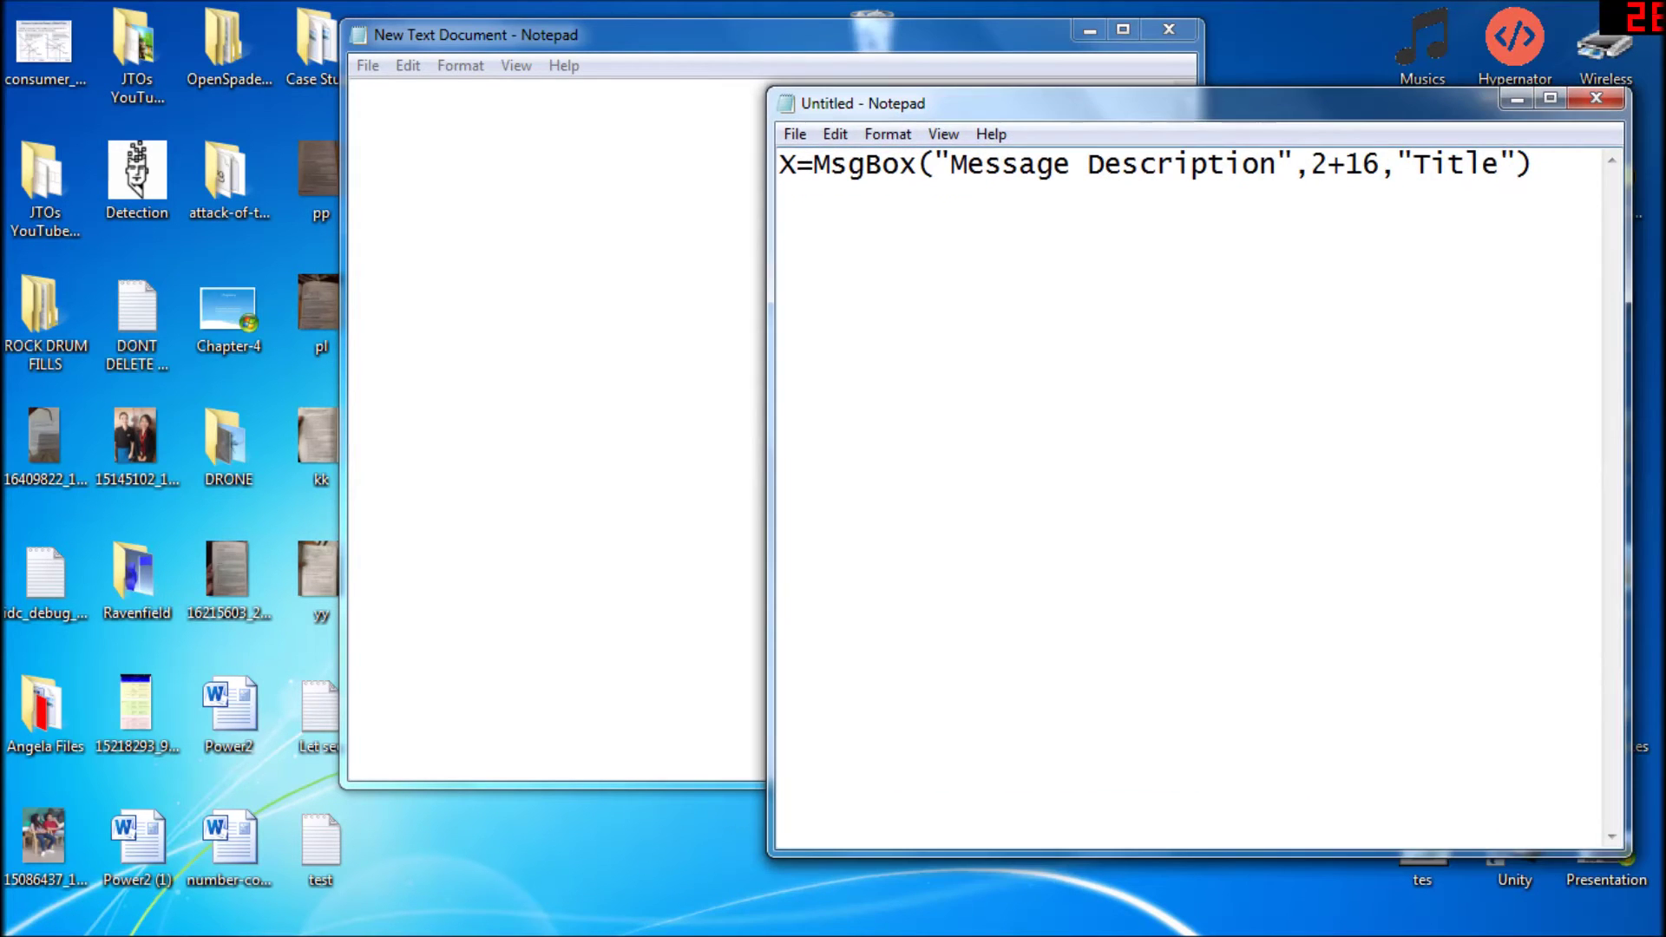
key(ctrl+a)
key(ctrl+c)
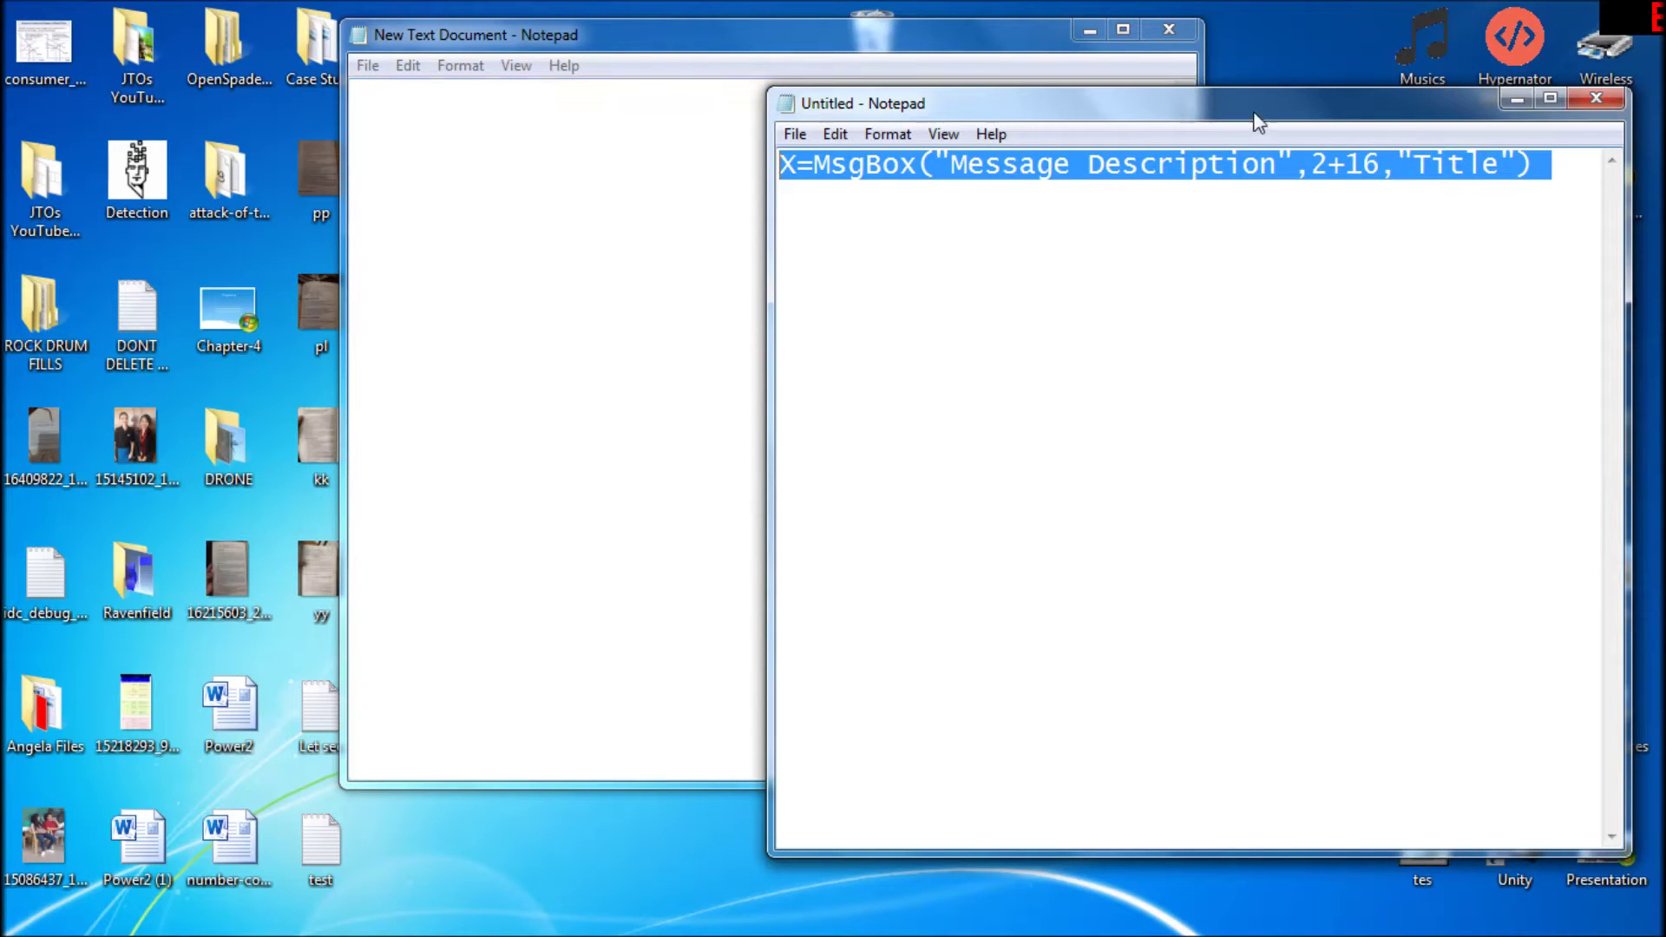
click(1517, 98)
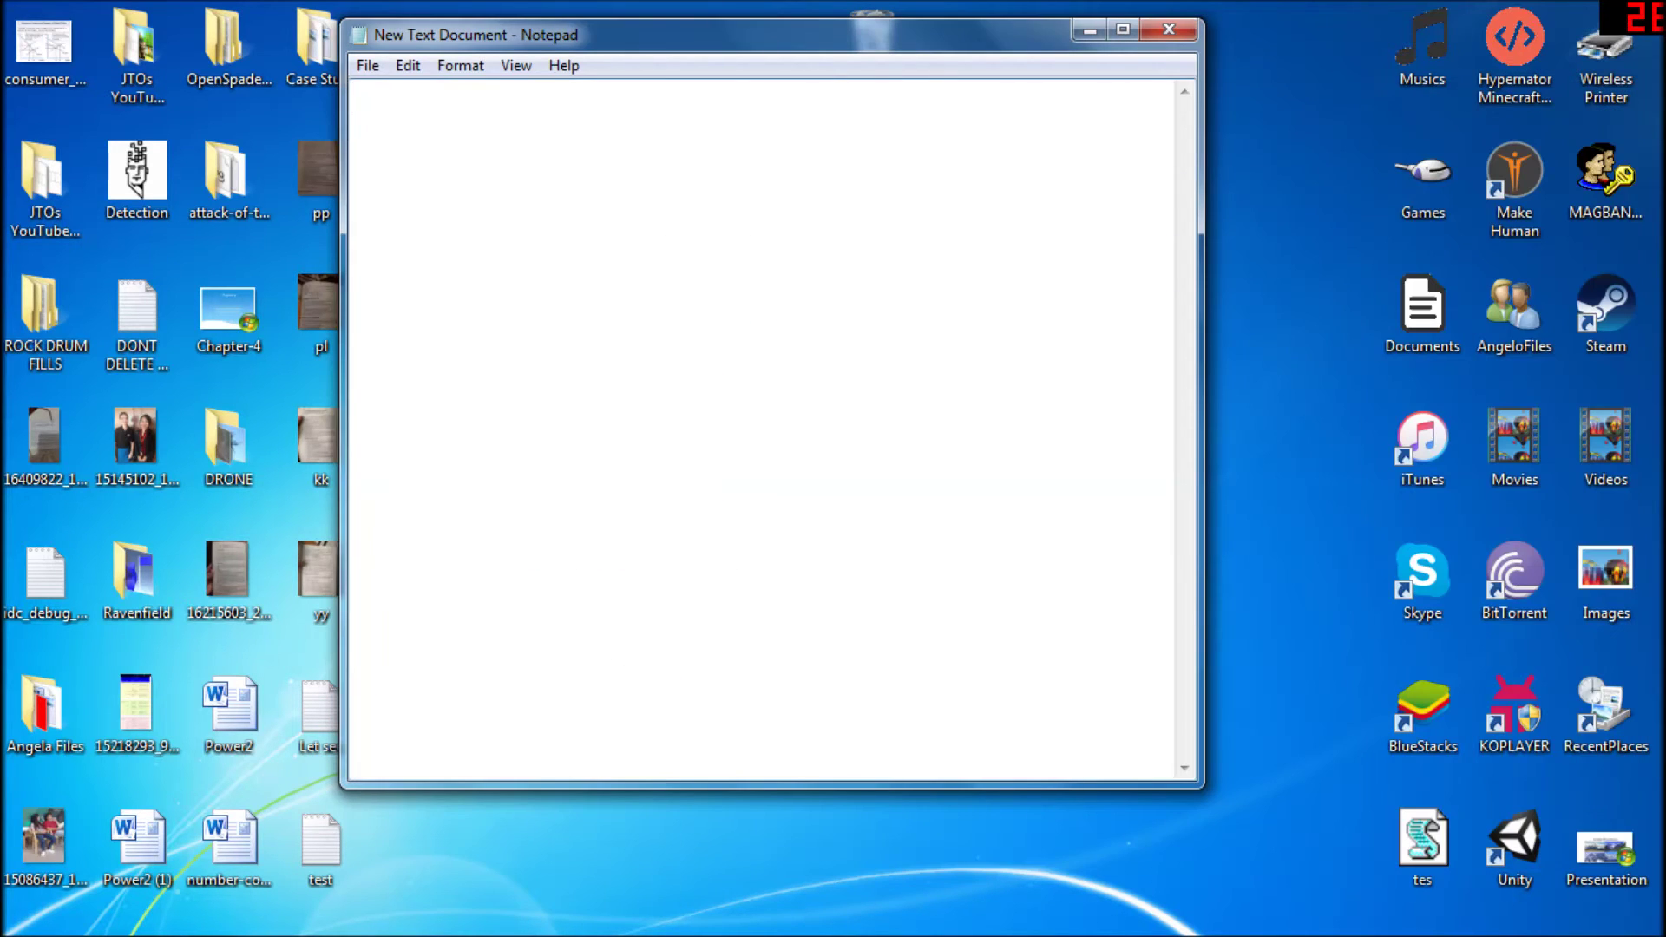
key(ctrl+v)
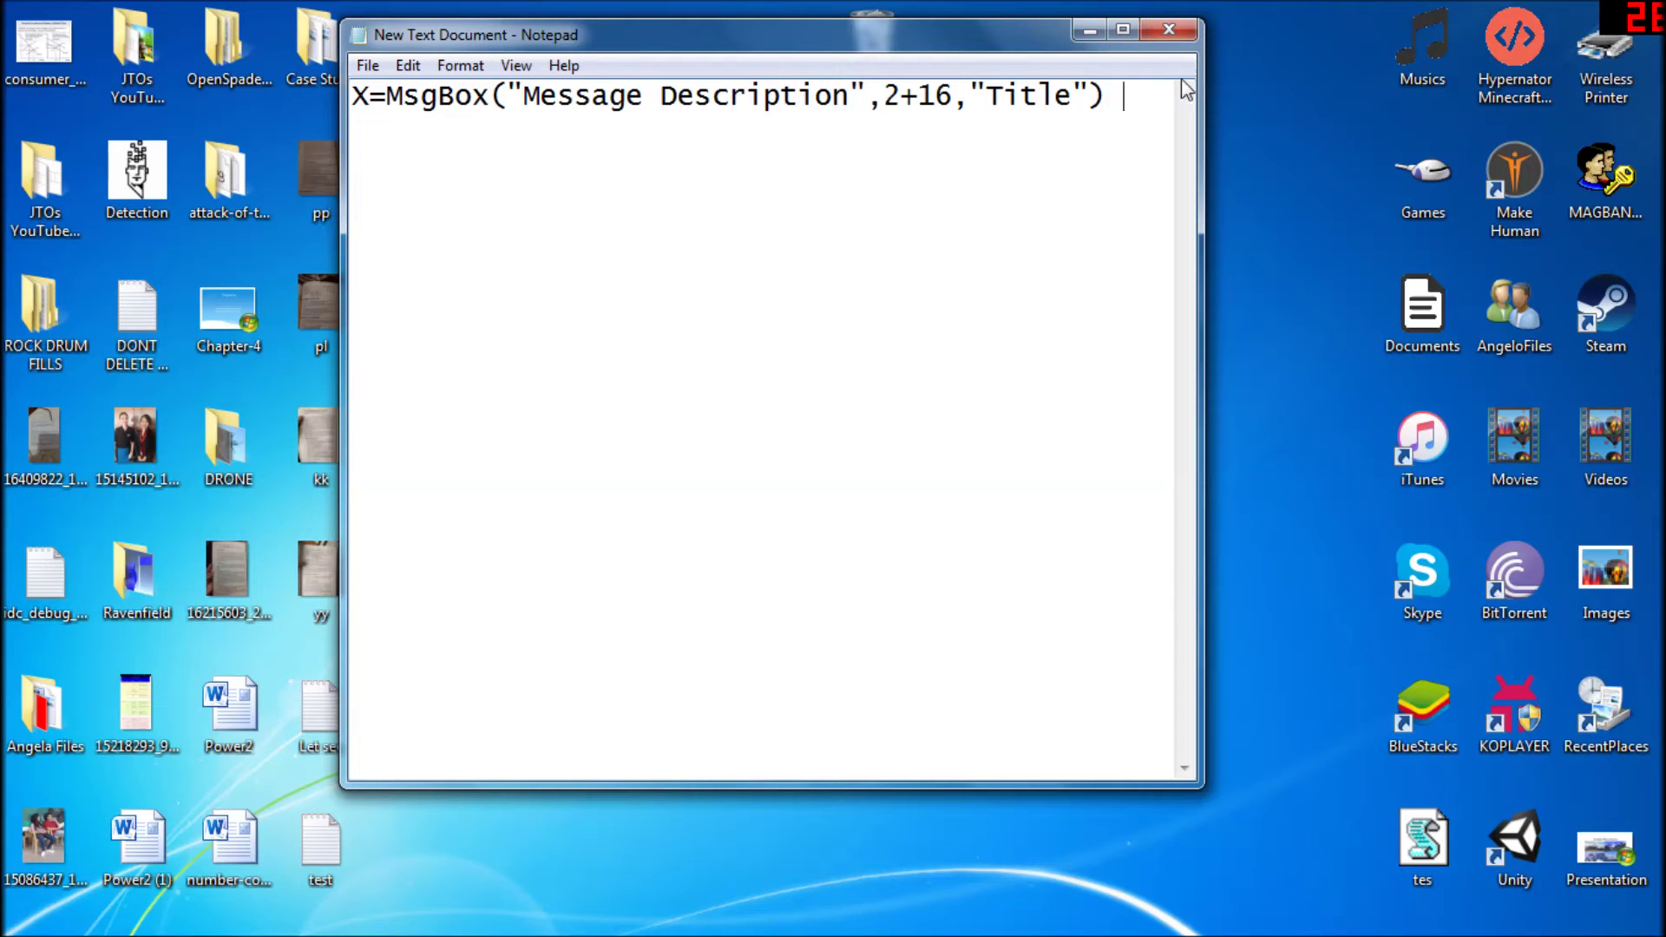
drag(1106, 95, 353, 95)
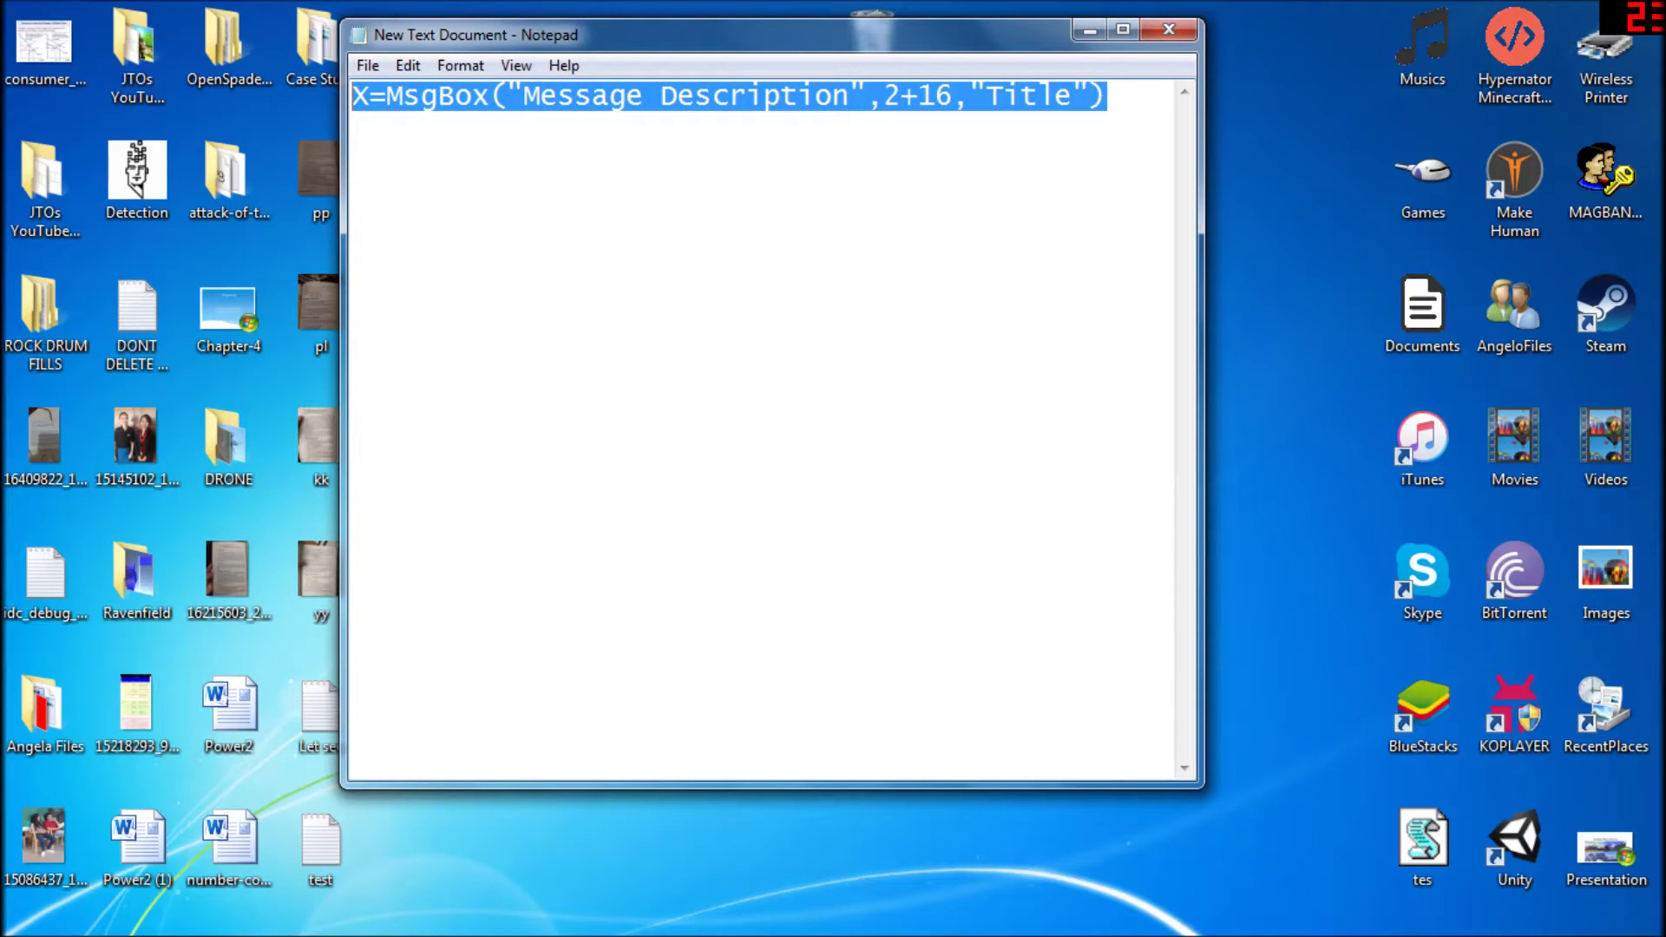
Delete the 'Message Description' text from inside the MsgBox quotes
click(386, 96)
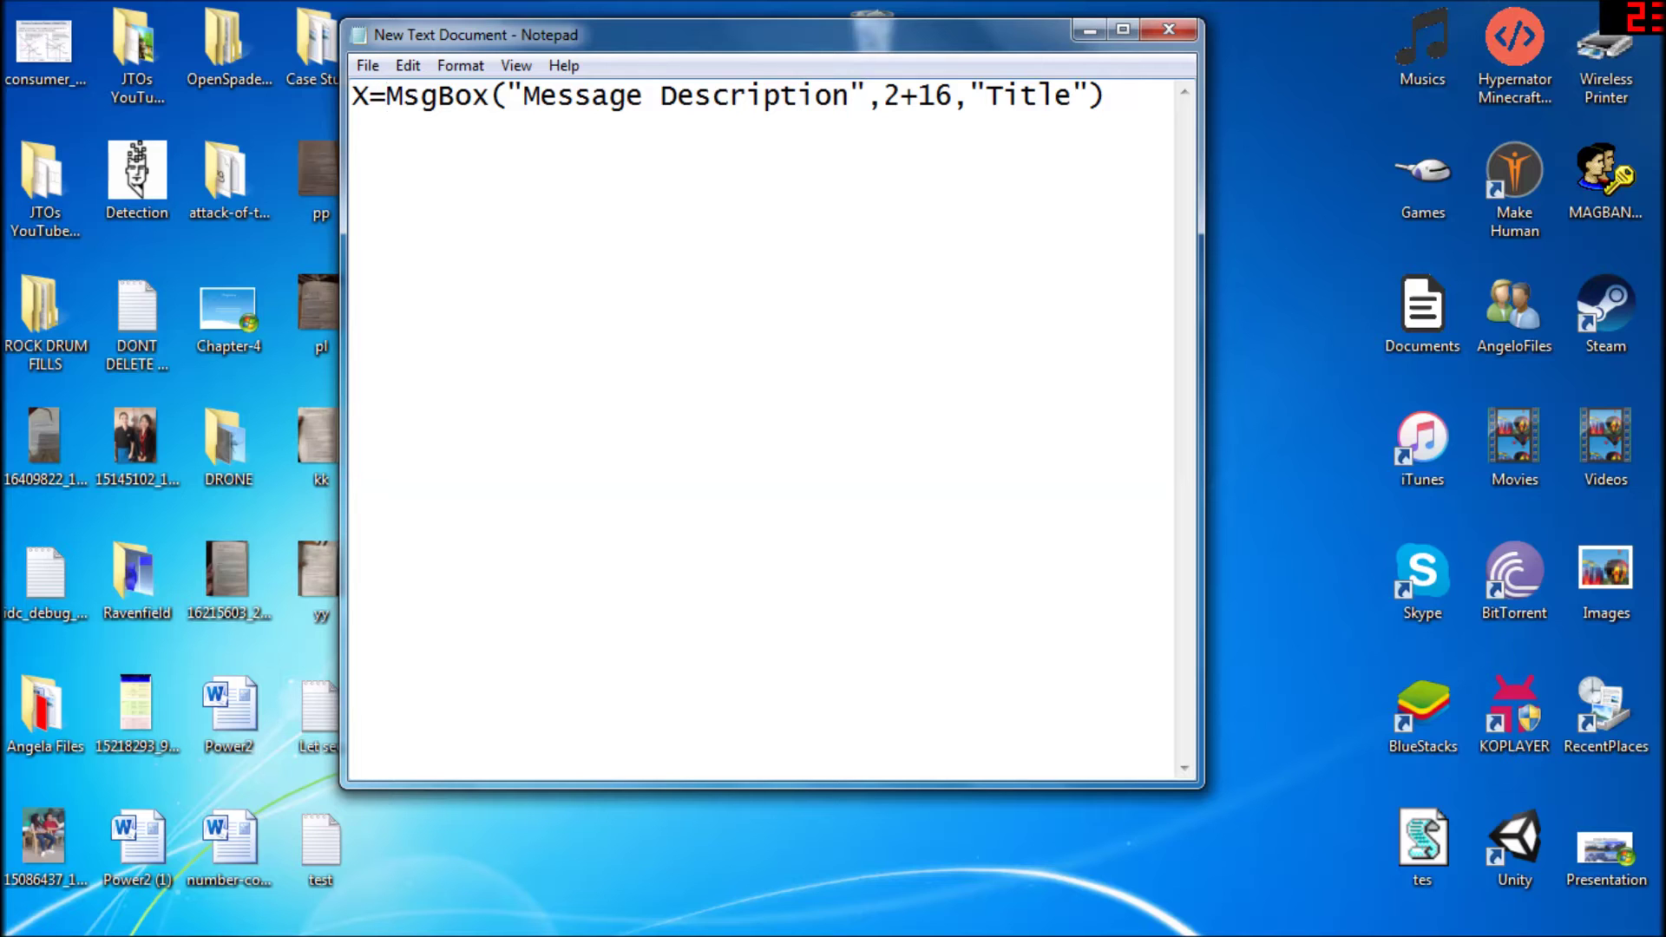
drag(852, 95, 526, 81)
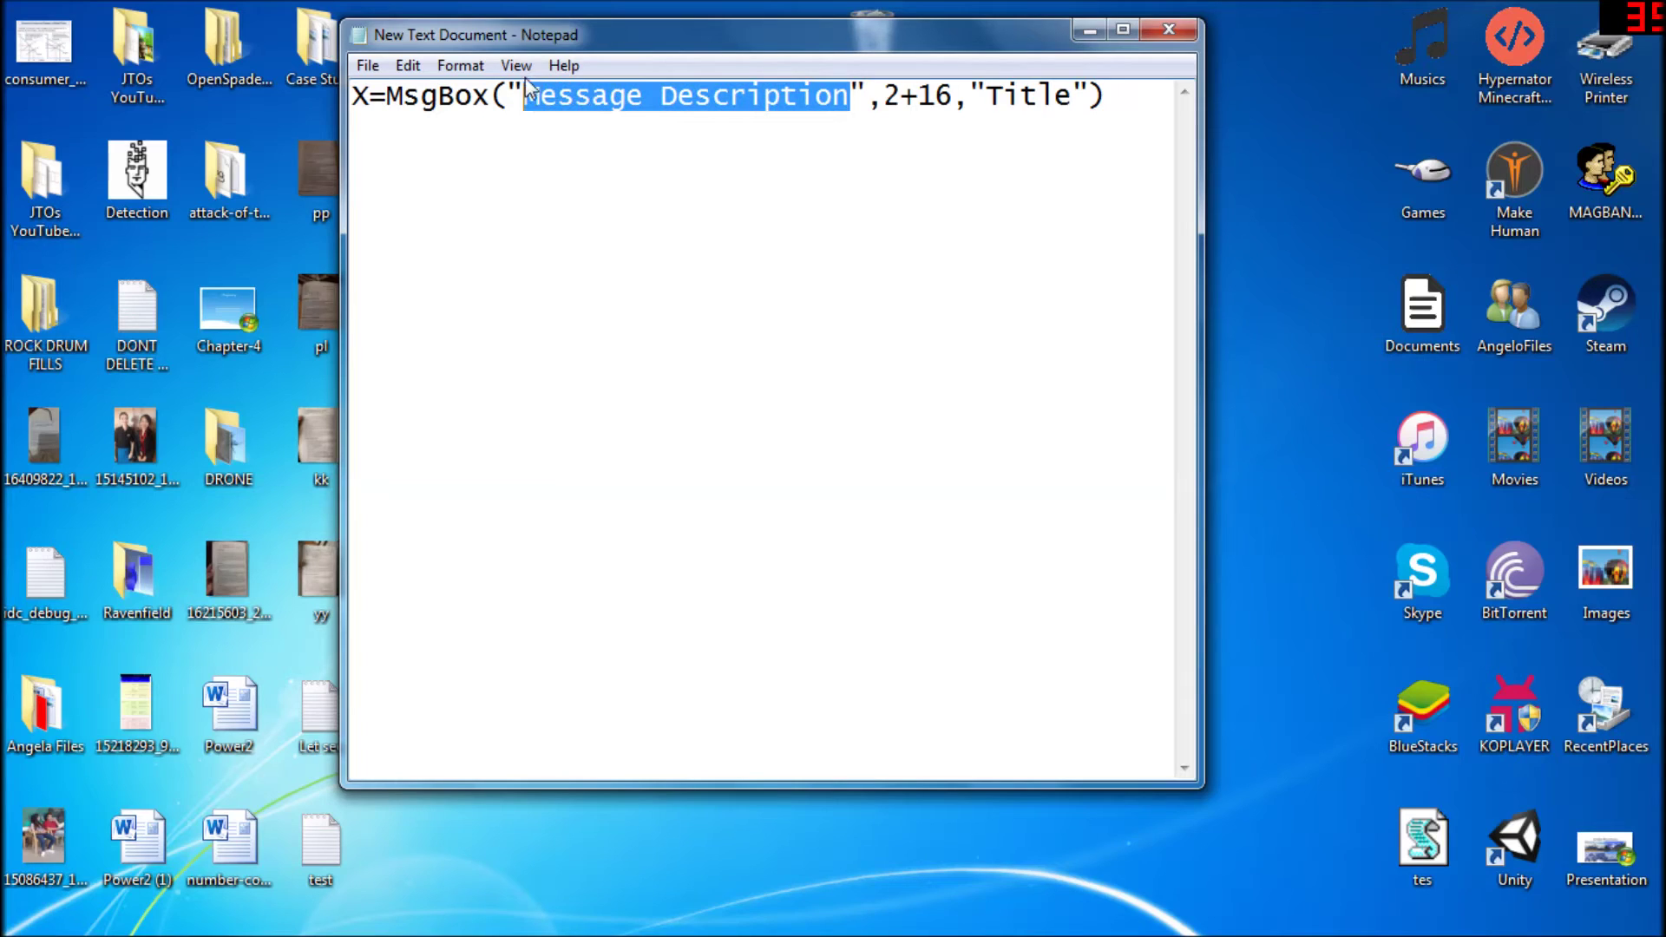
key(BackSpace)
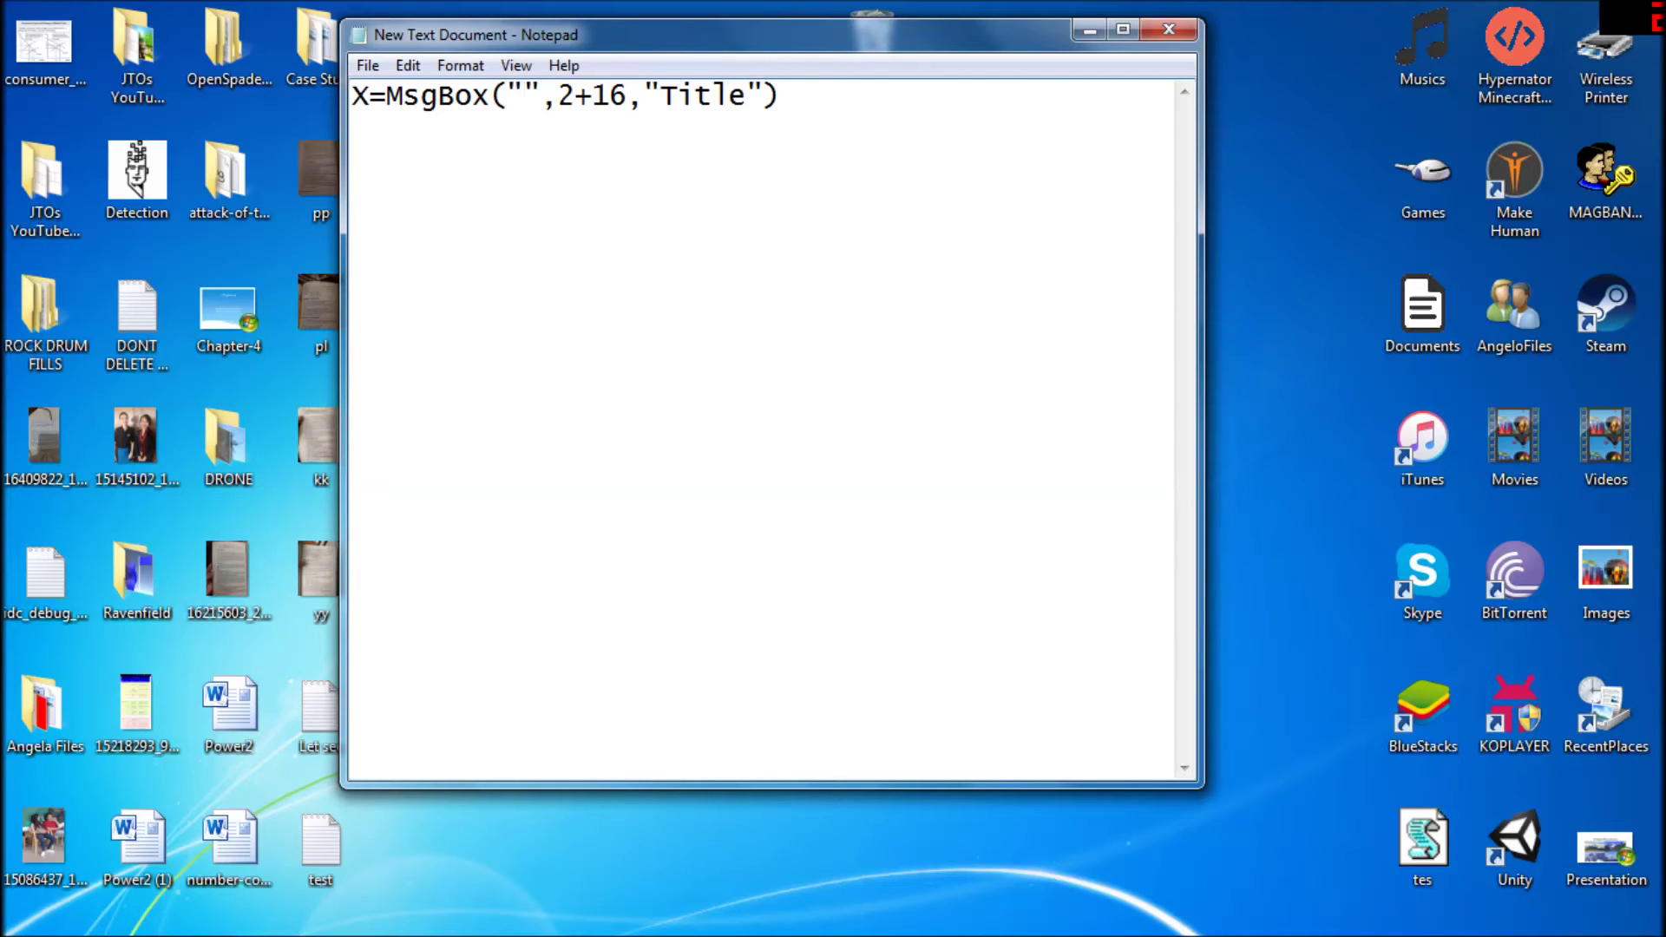
text(virus)
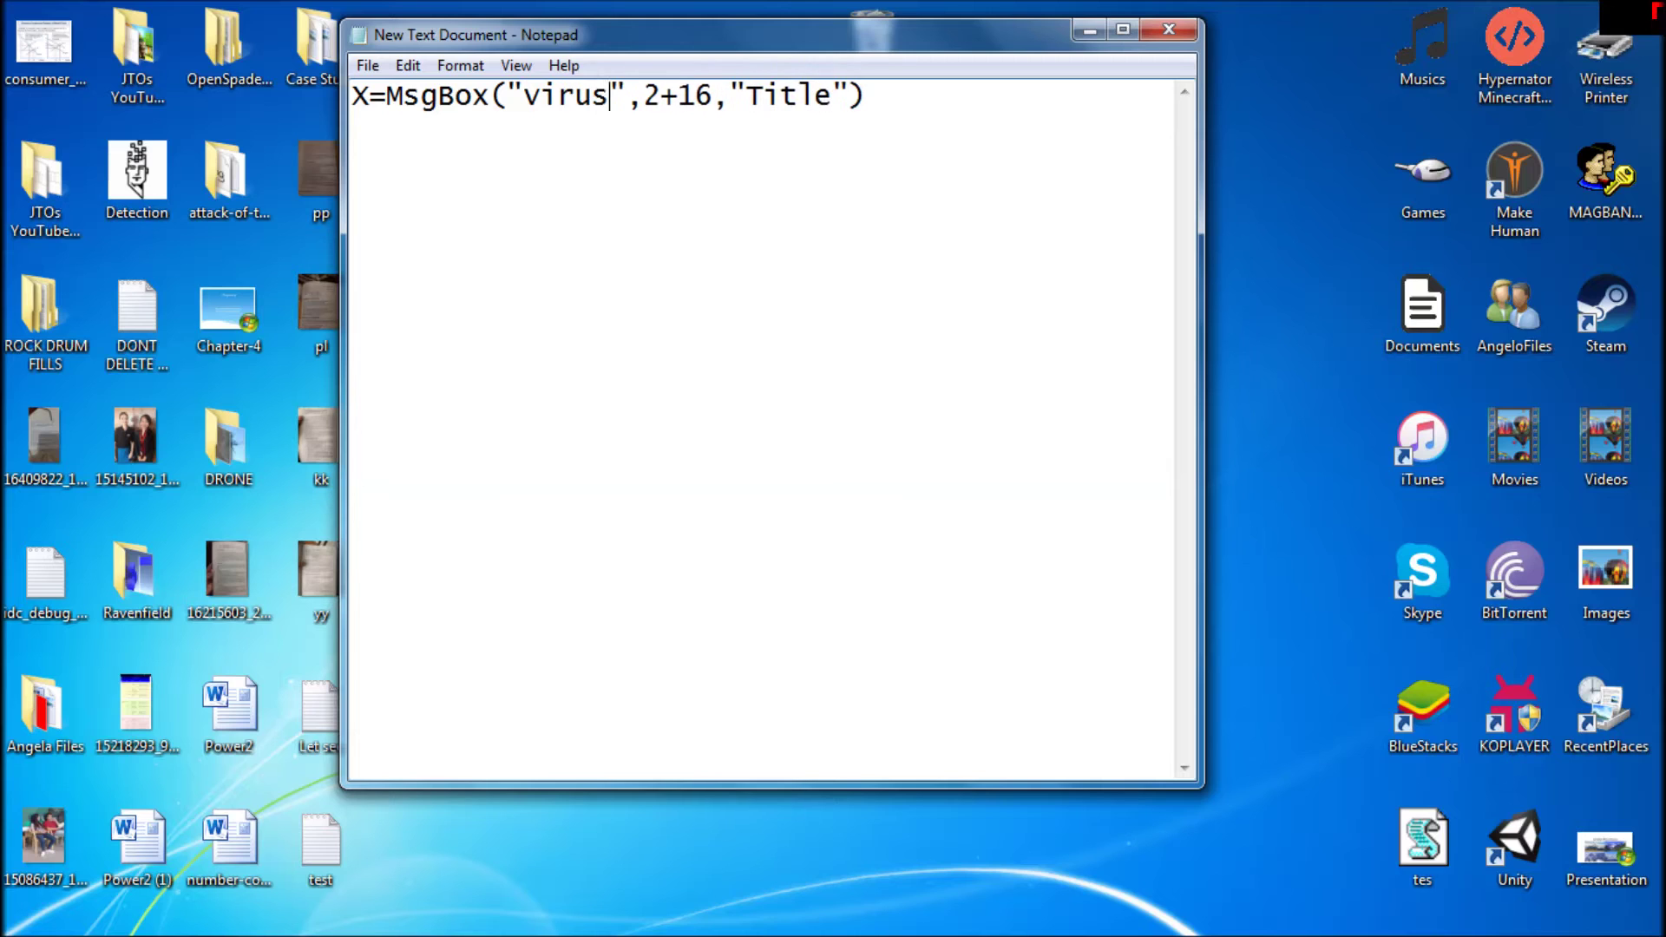
text( hah)
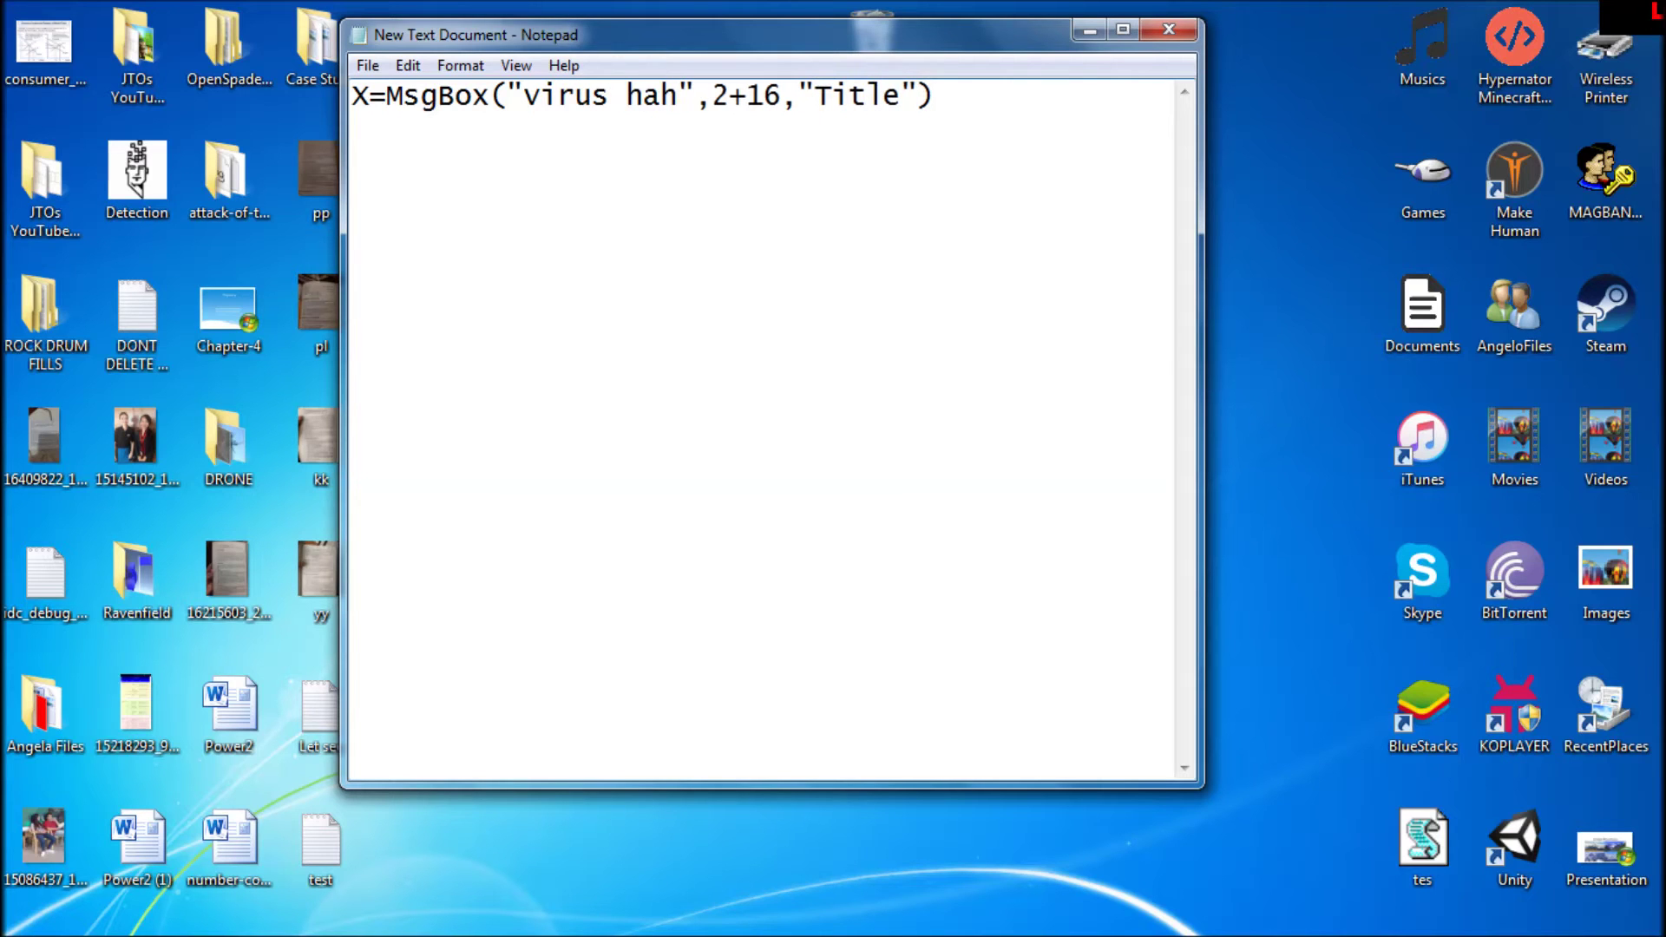
text(aha)
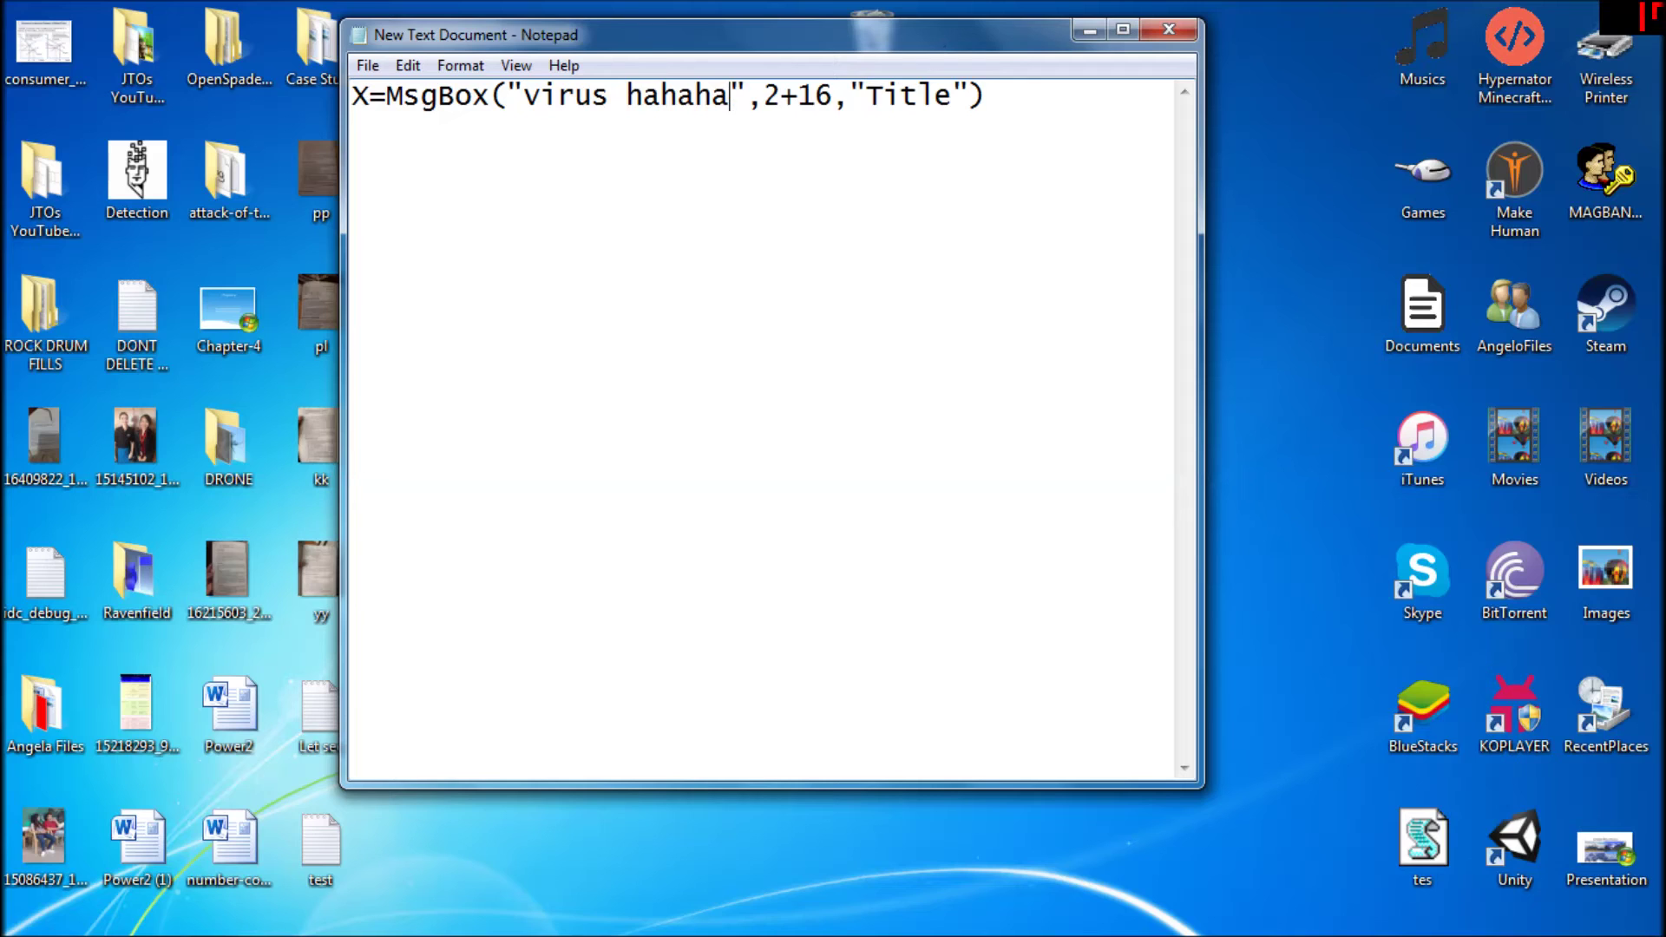
Replace the 'Title' placeholder with CRITICAL VIRUS, correcting typos along the way
key(ctrl+Left)
key(shift+End)
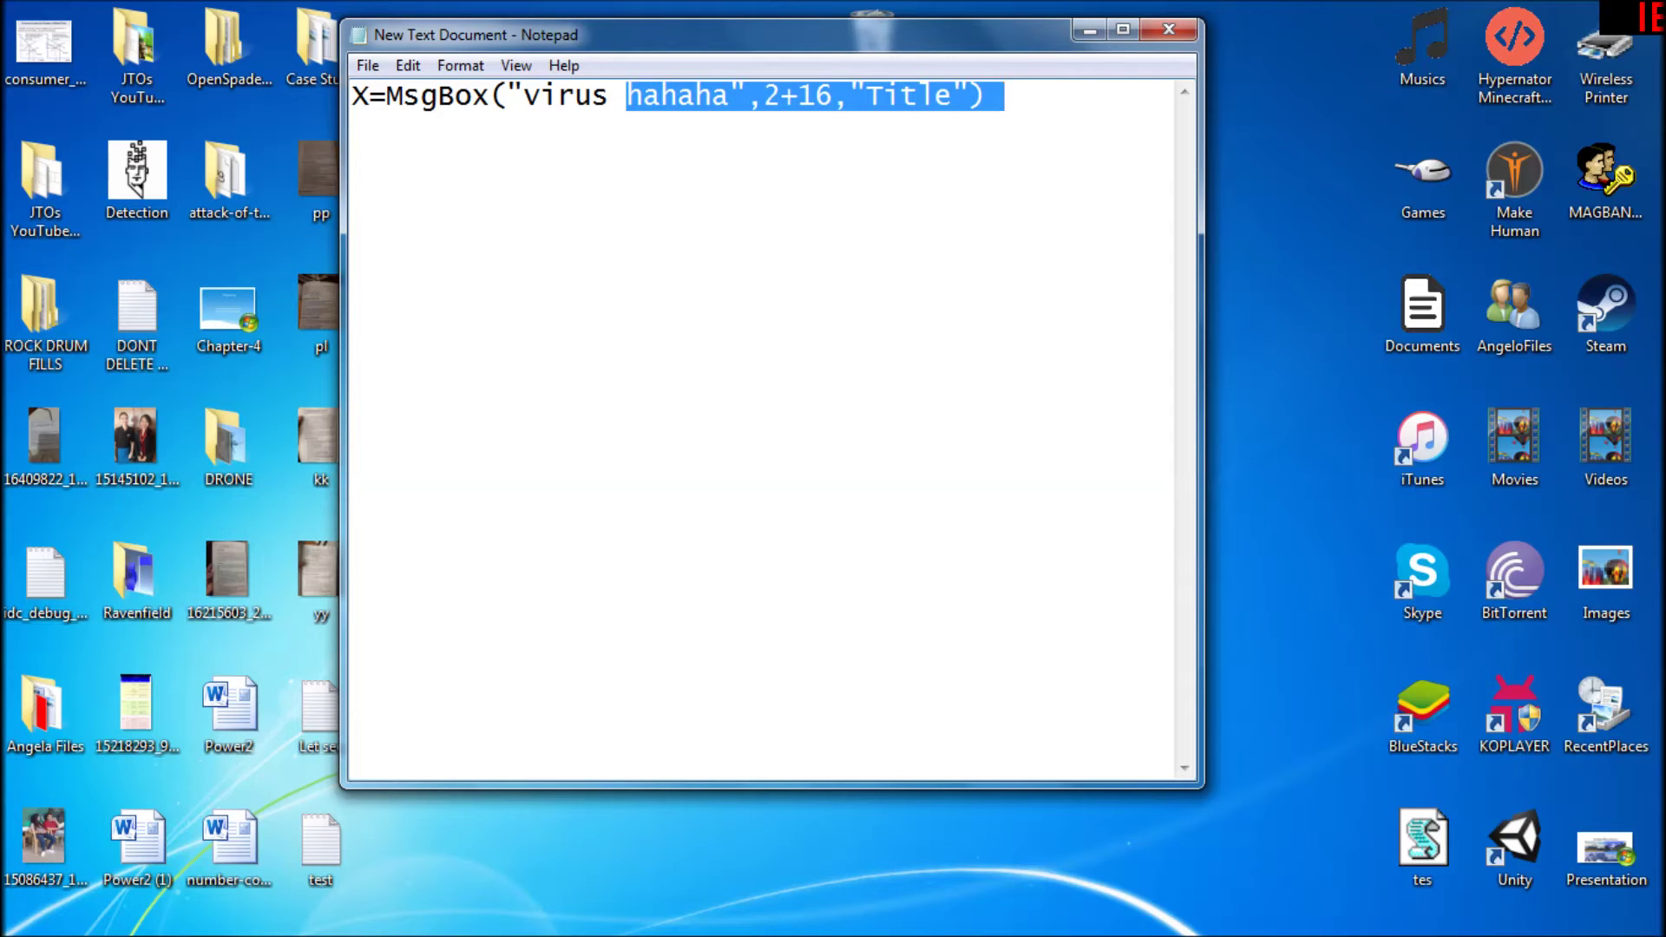
key(End)
key(Left)
key(Left)
key(Left)
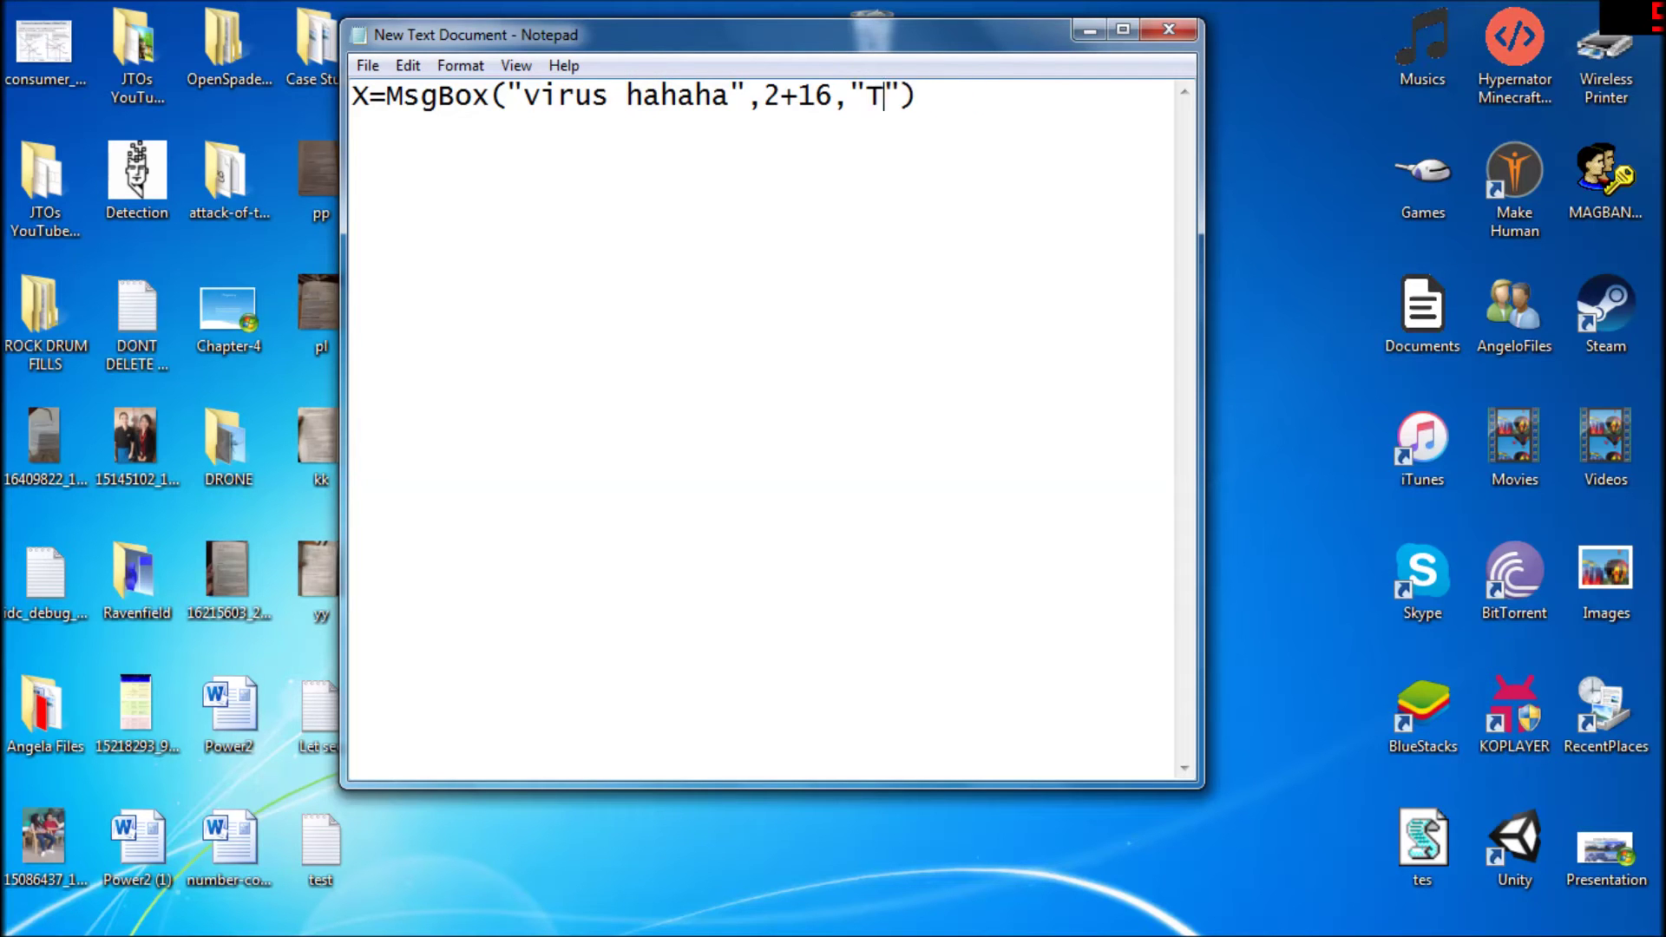
key(BackSpace)
text(CR)
key(BackSpace)
key(BackSpace)
text(CRIT)
text(ICA)
key(BackSpace)
text(A)
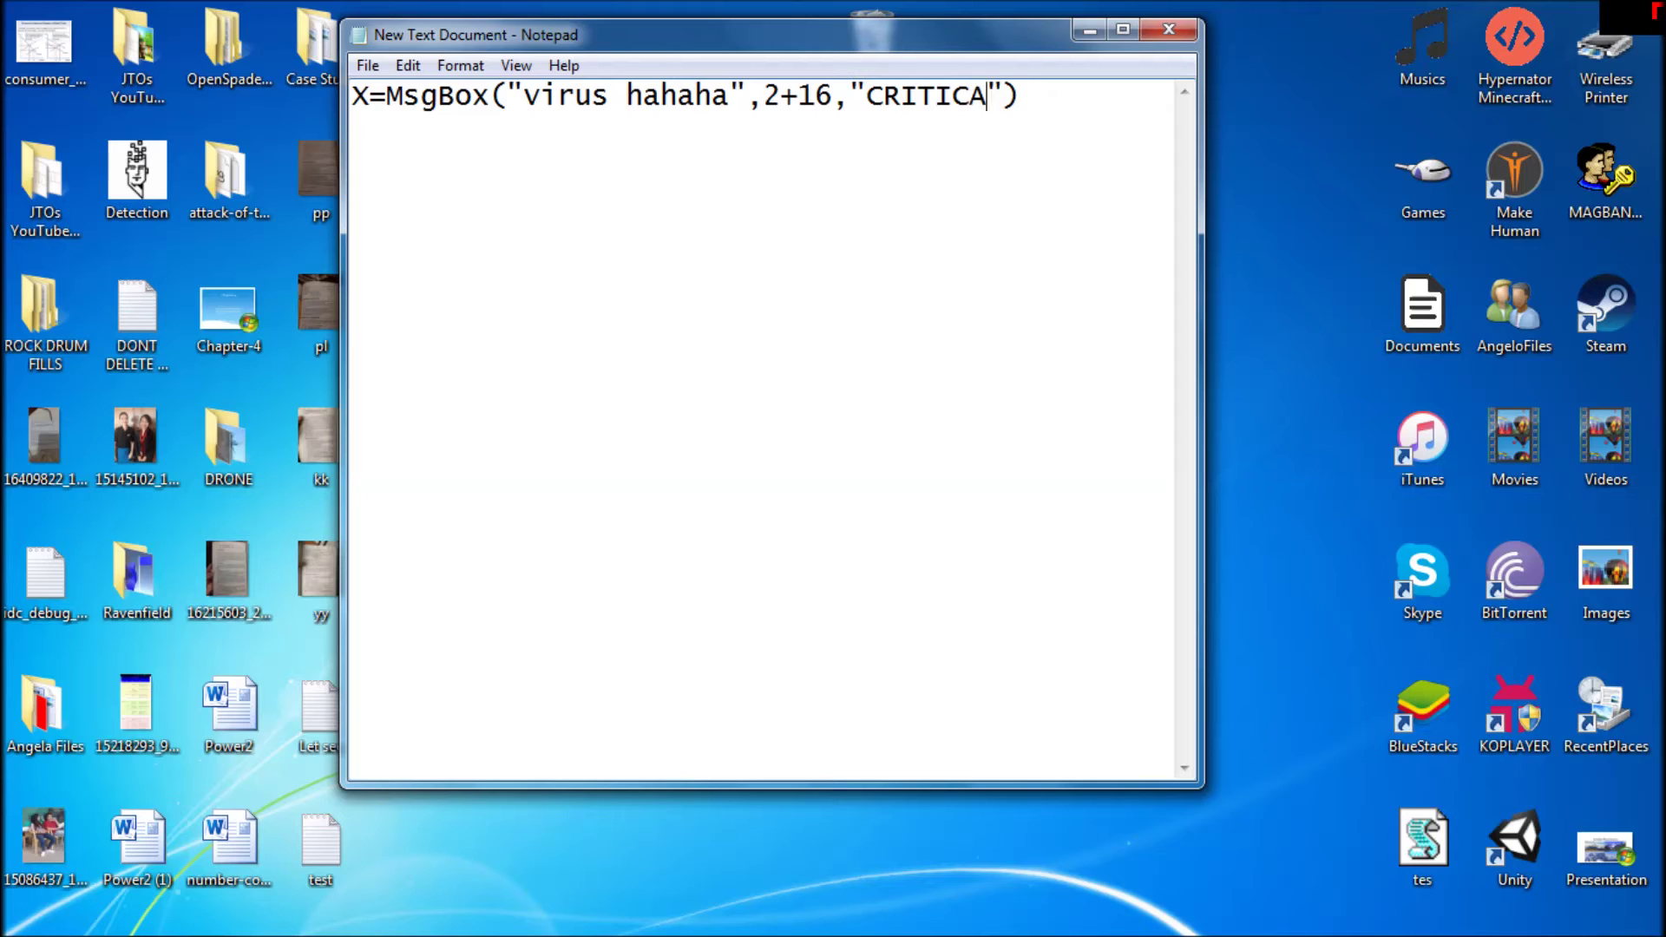
text(L VIRUD)
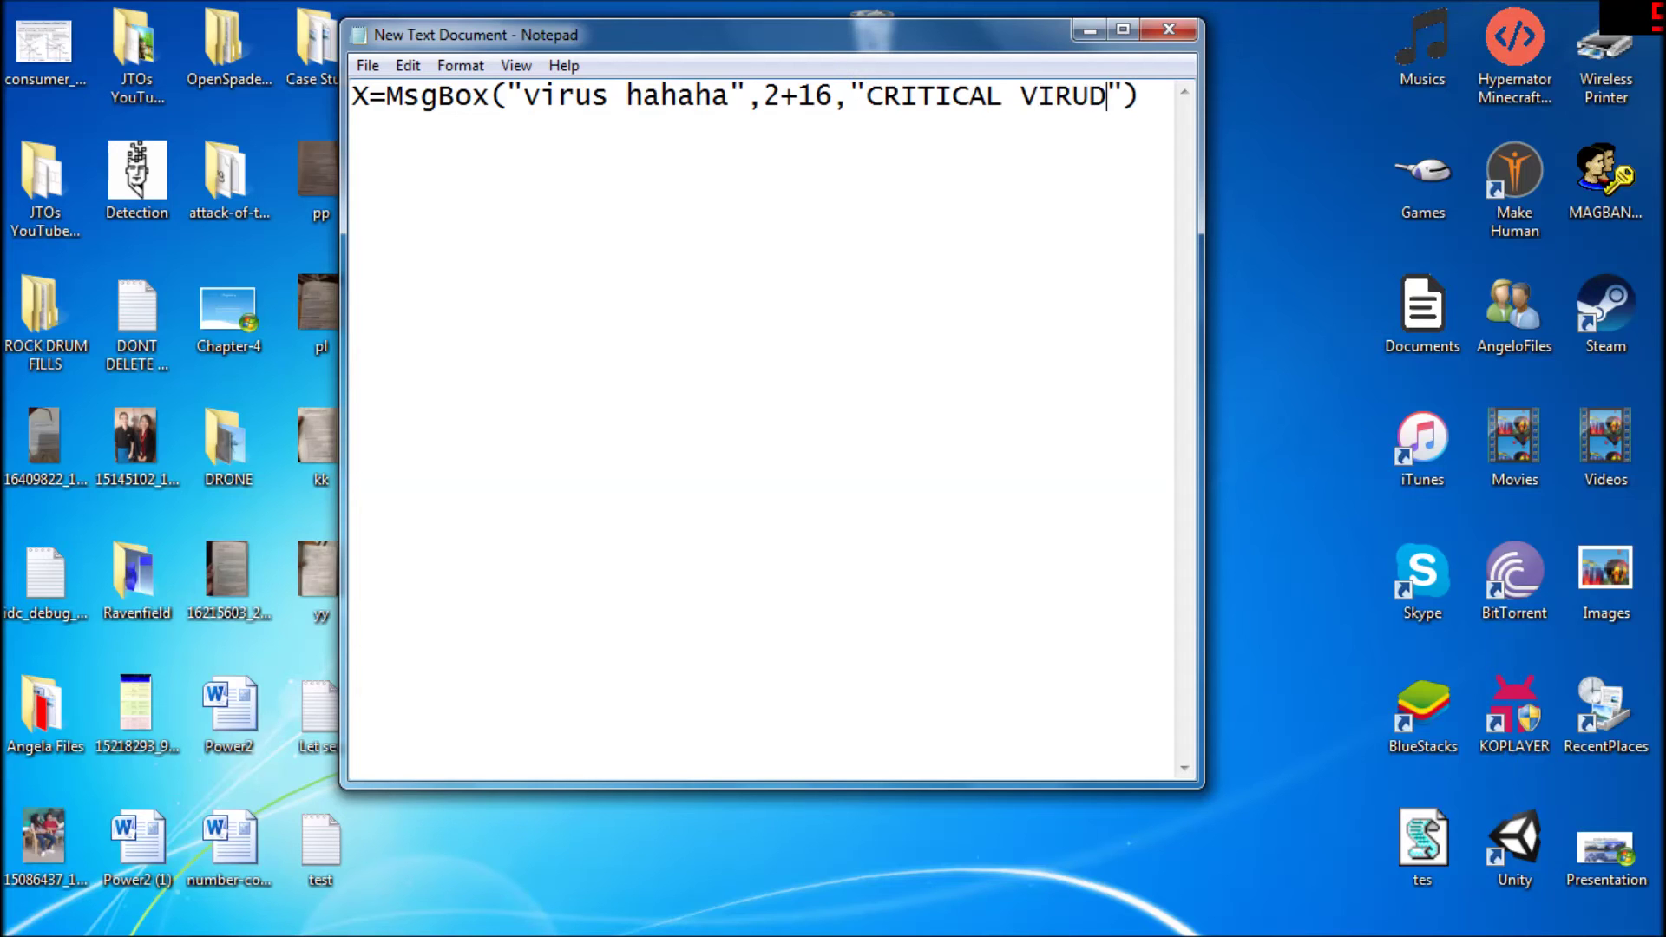
key(BackSpace)
text(S)
drag(1144, 95, 290, 80)
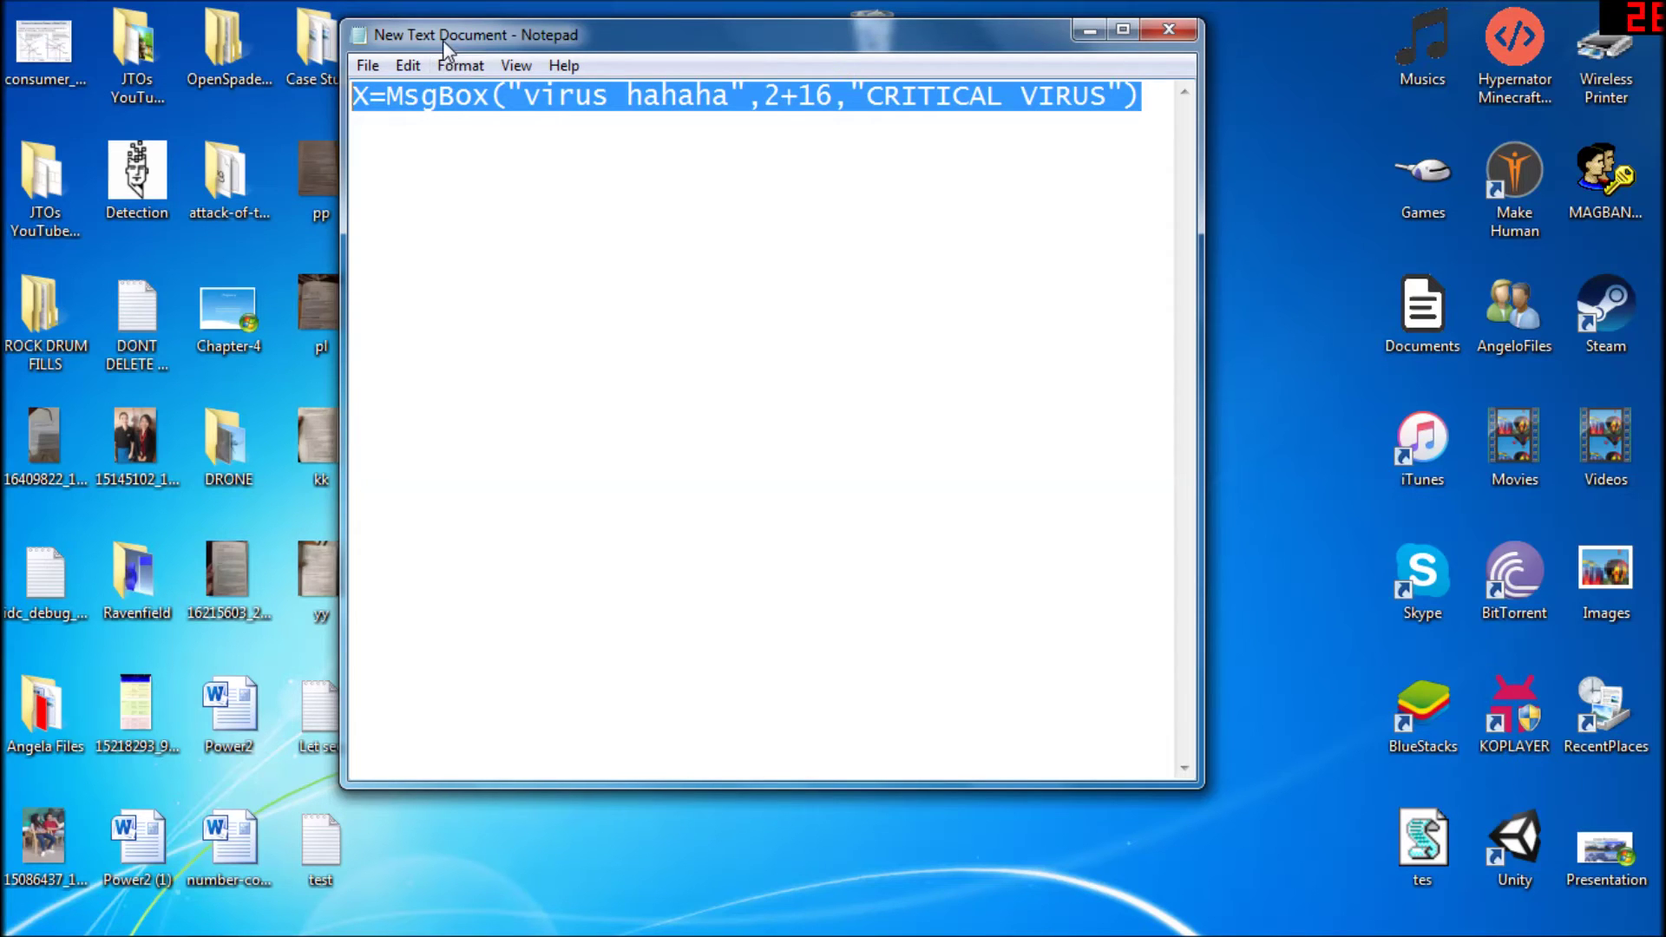
drag(443, 35, 541, 78)
click(639, 137)
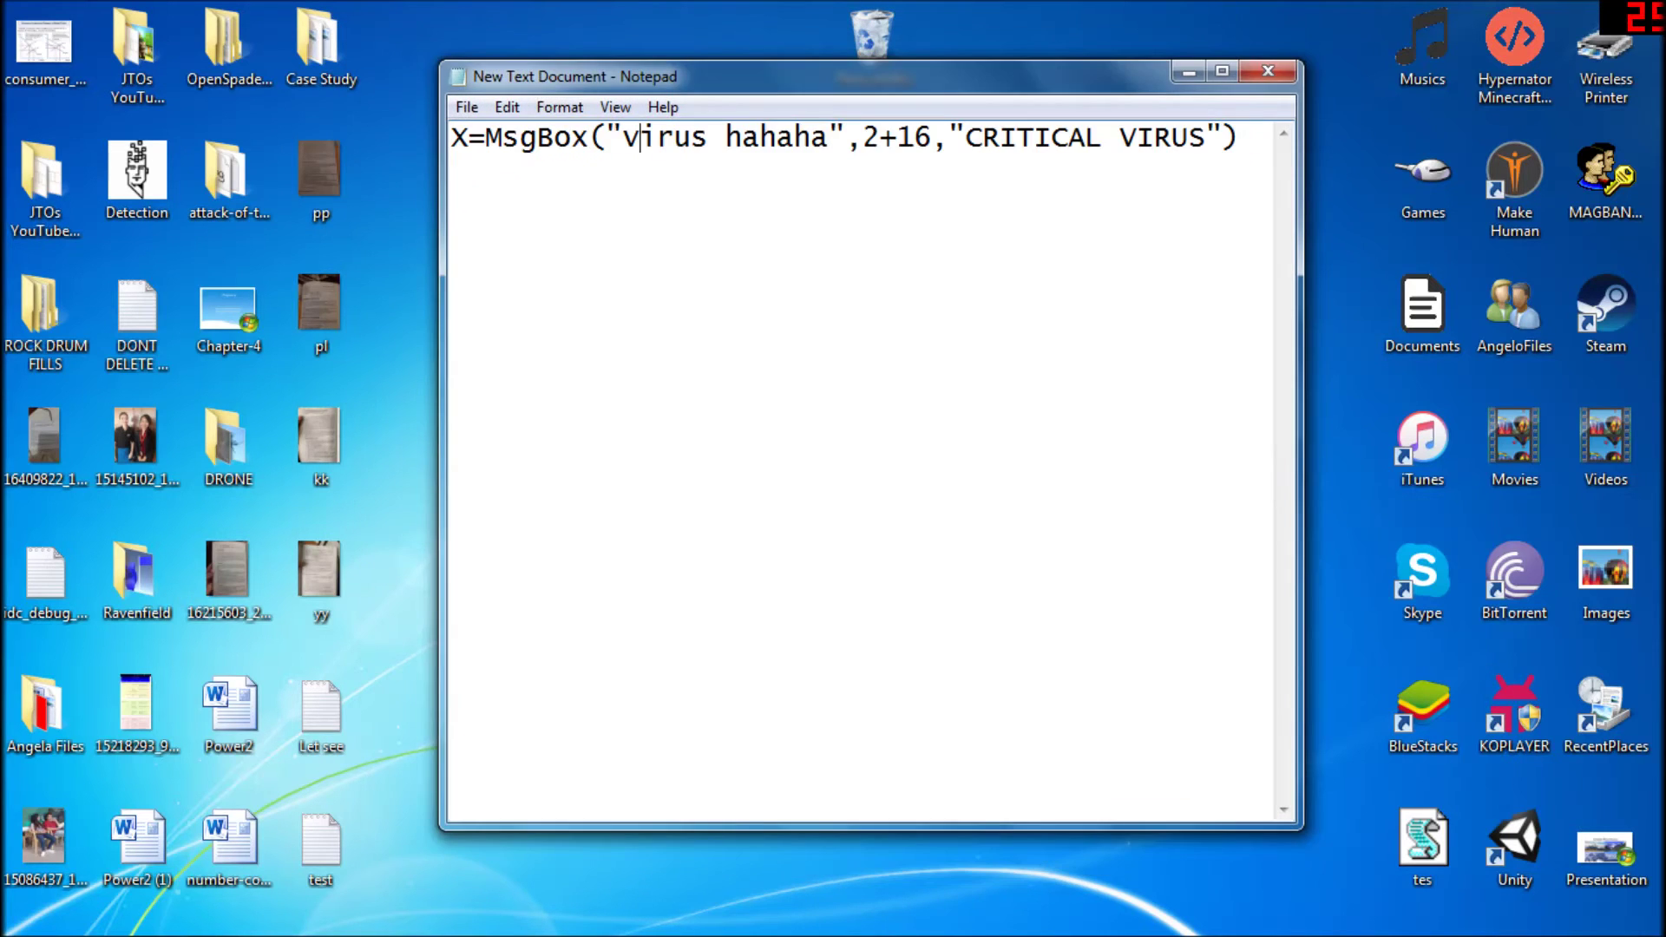
Save the script to the Desktop folder as Google.vbs with Save As
click(467, 109)
click(542, 219)
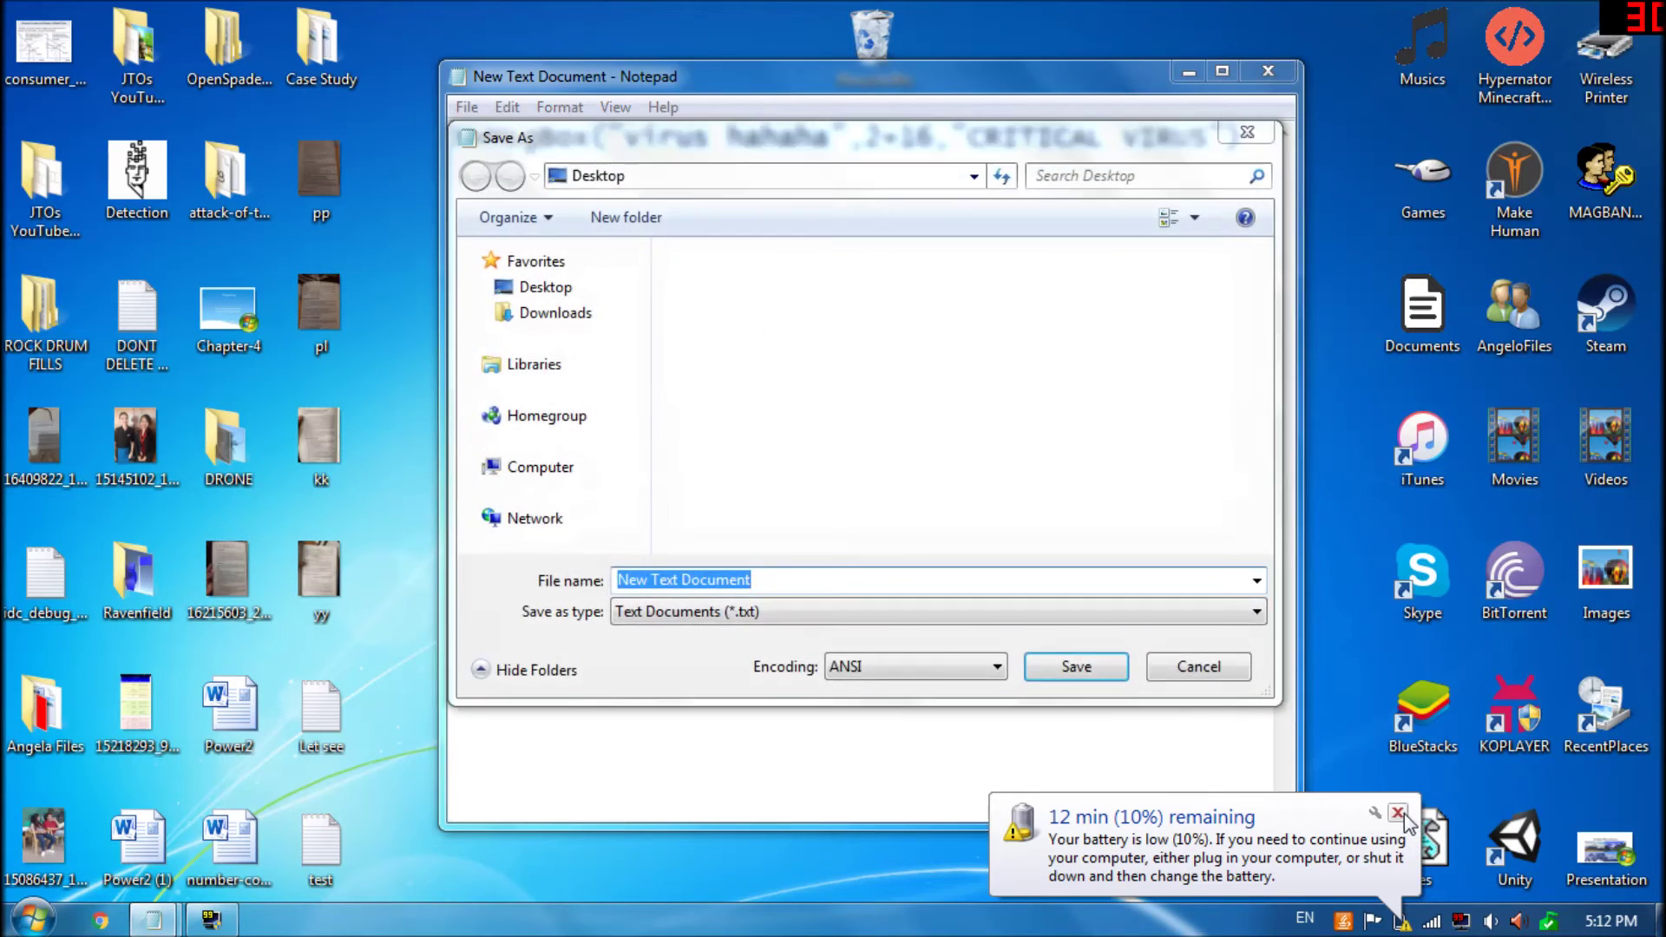
click(1398, 814)
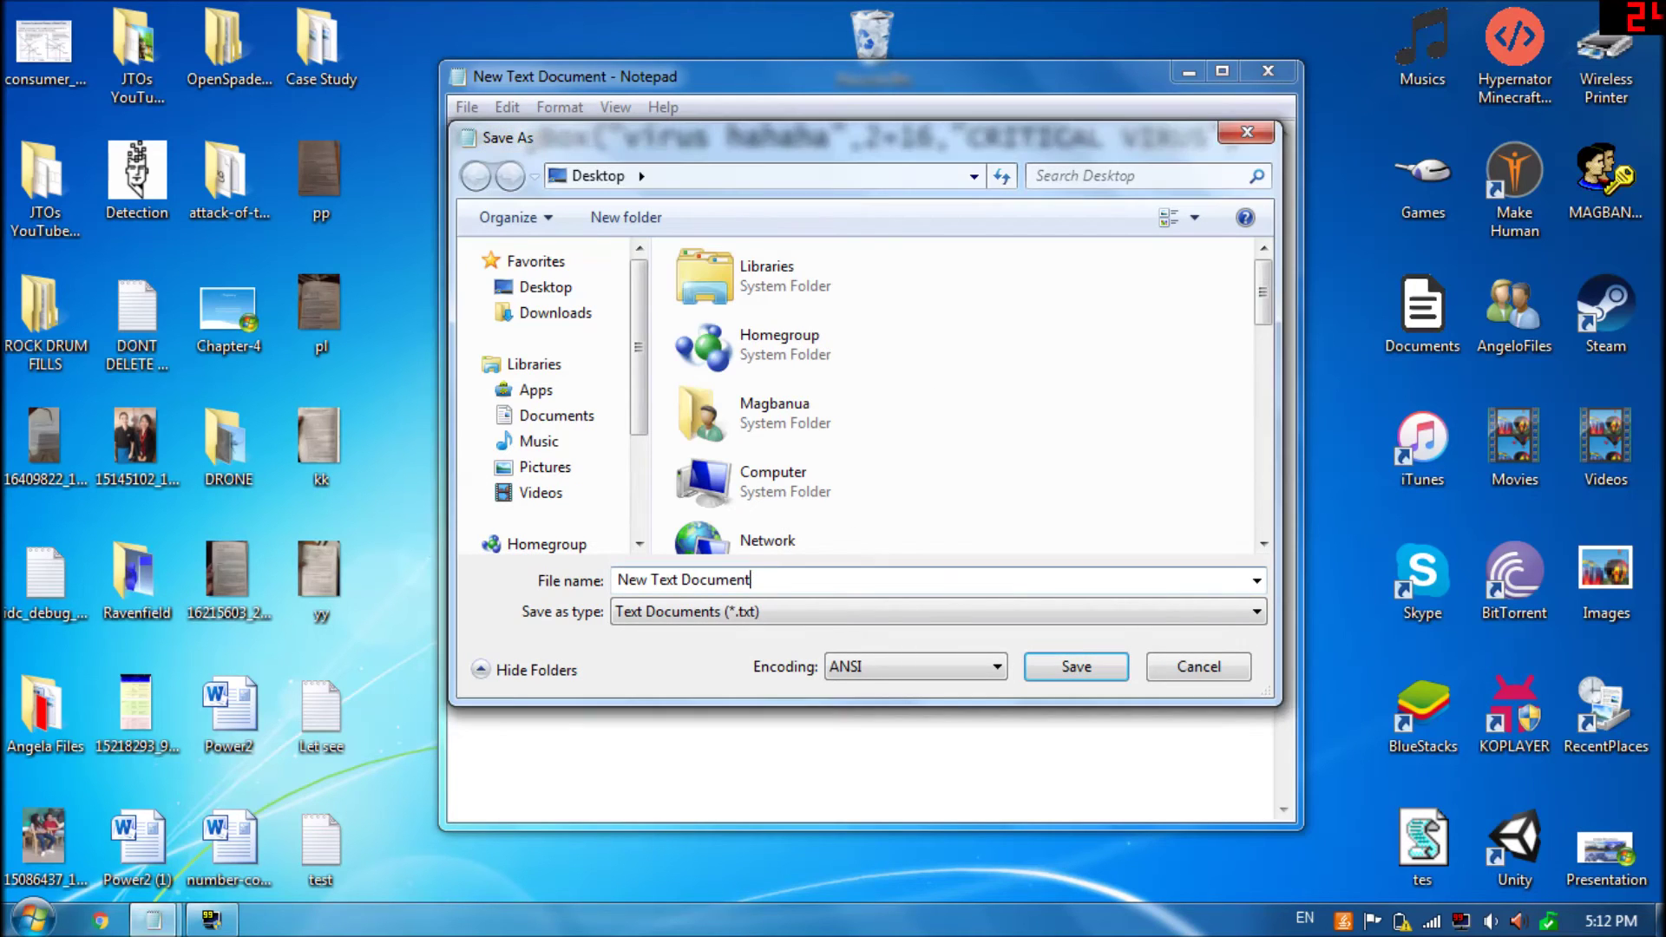
key(BackSpace)
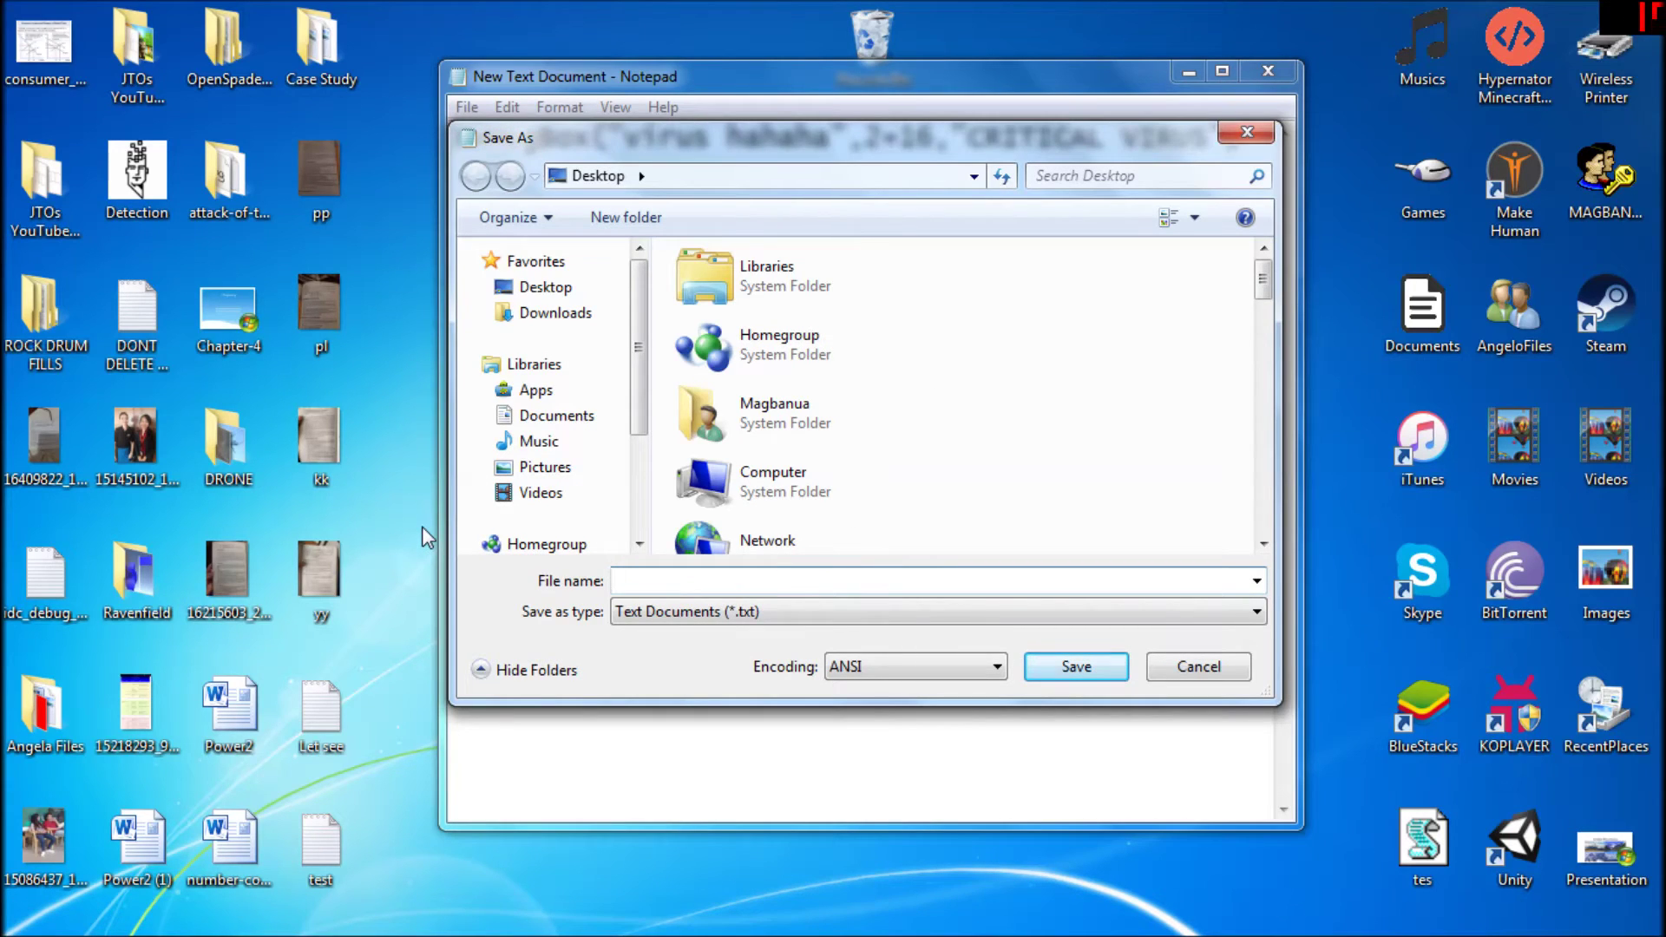
text(G)
text(oo)
text(glw)
key(BackSpace)
text(e.)
text(vbs)
click(1106, 670)
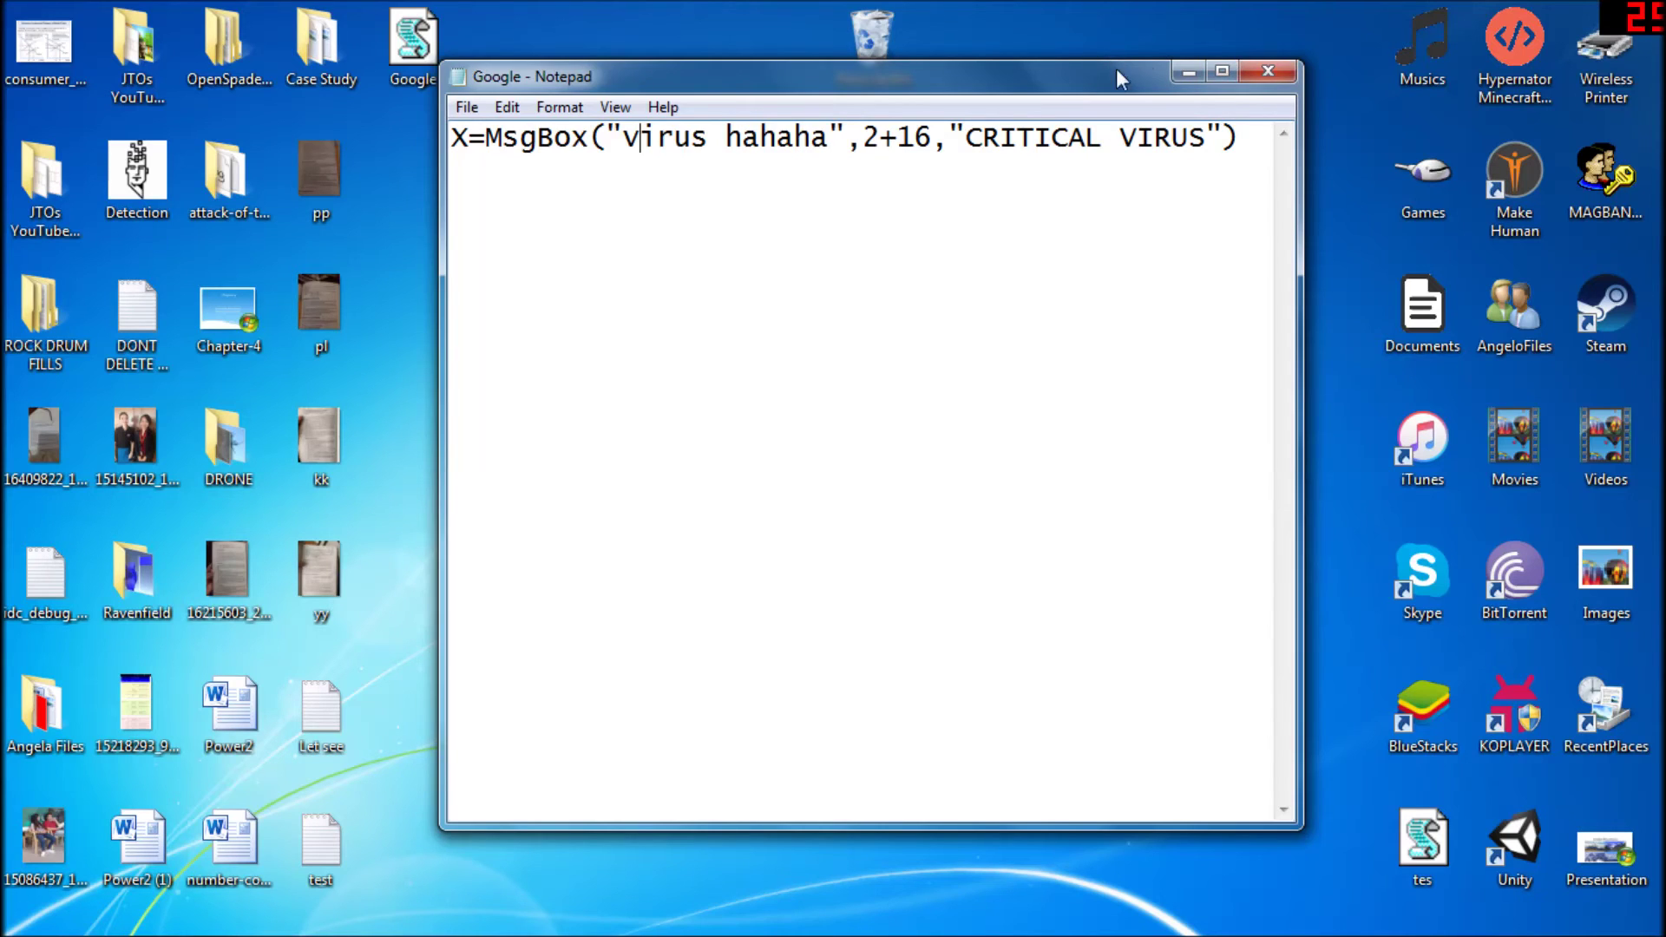
Move Notepad aside and minimize it to reveal the desktop
drag(1117, 68, 1186, 69)
click(404, 32)
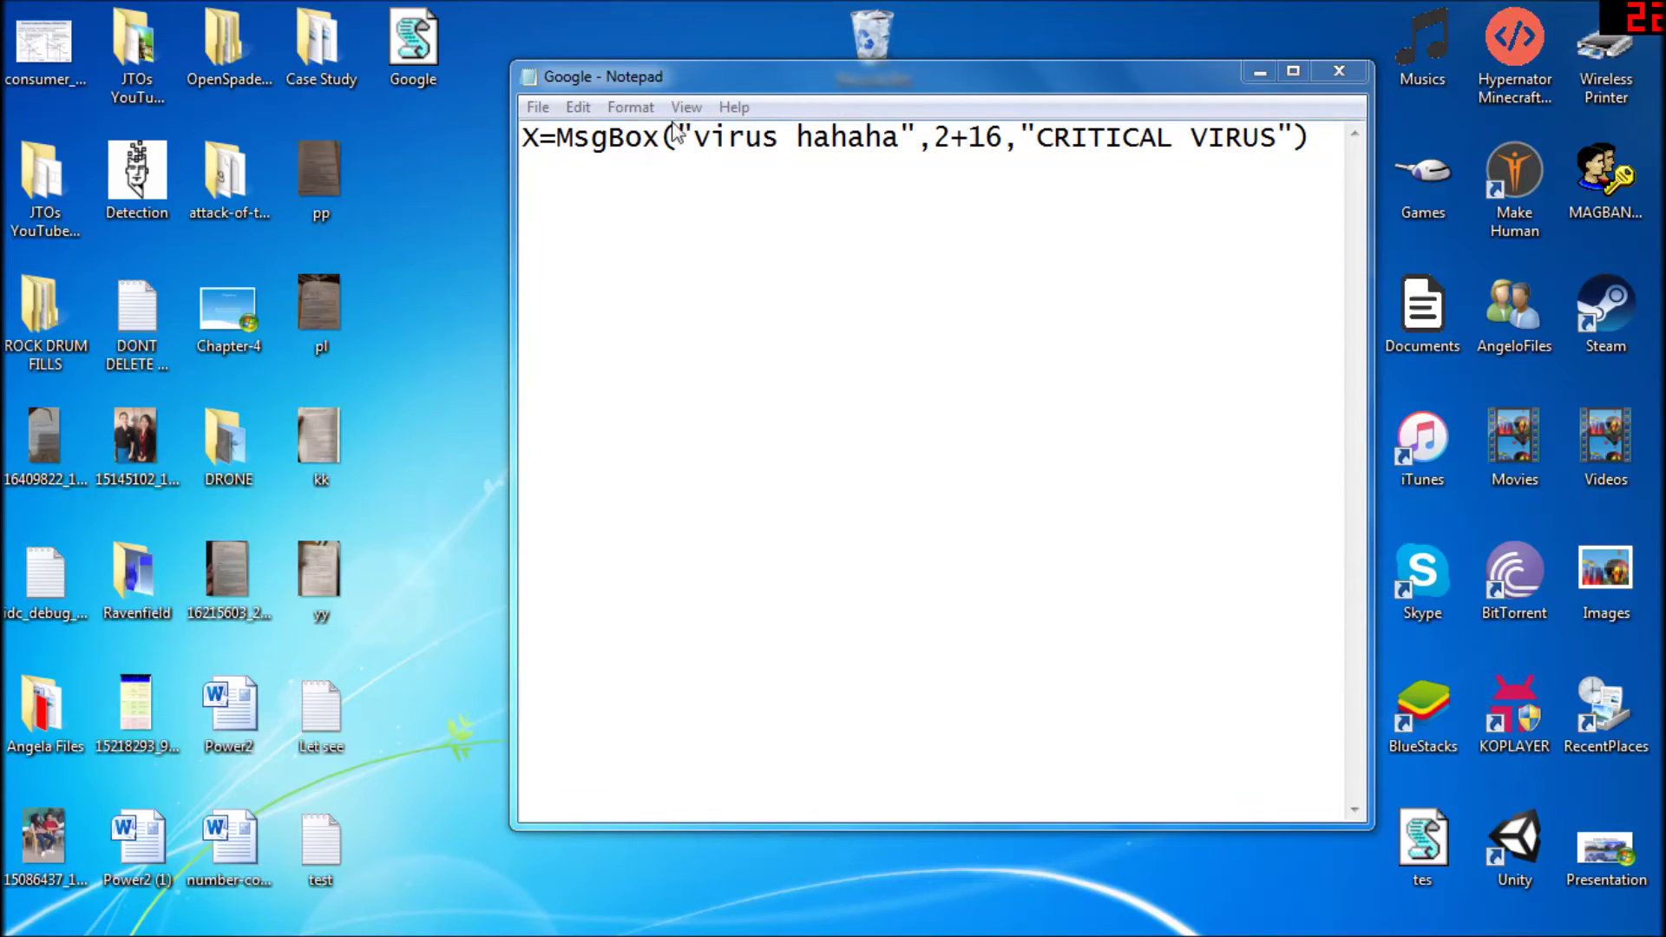
drag(601, 83, 457, 89)
click(1119, 79)
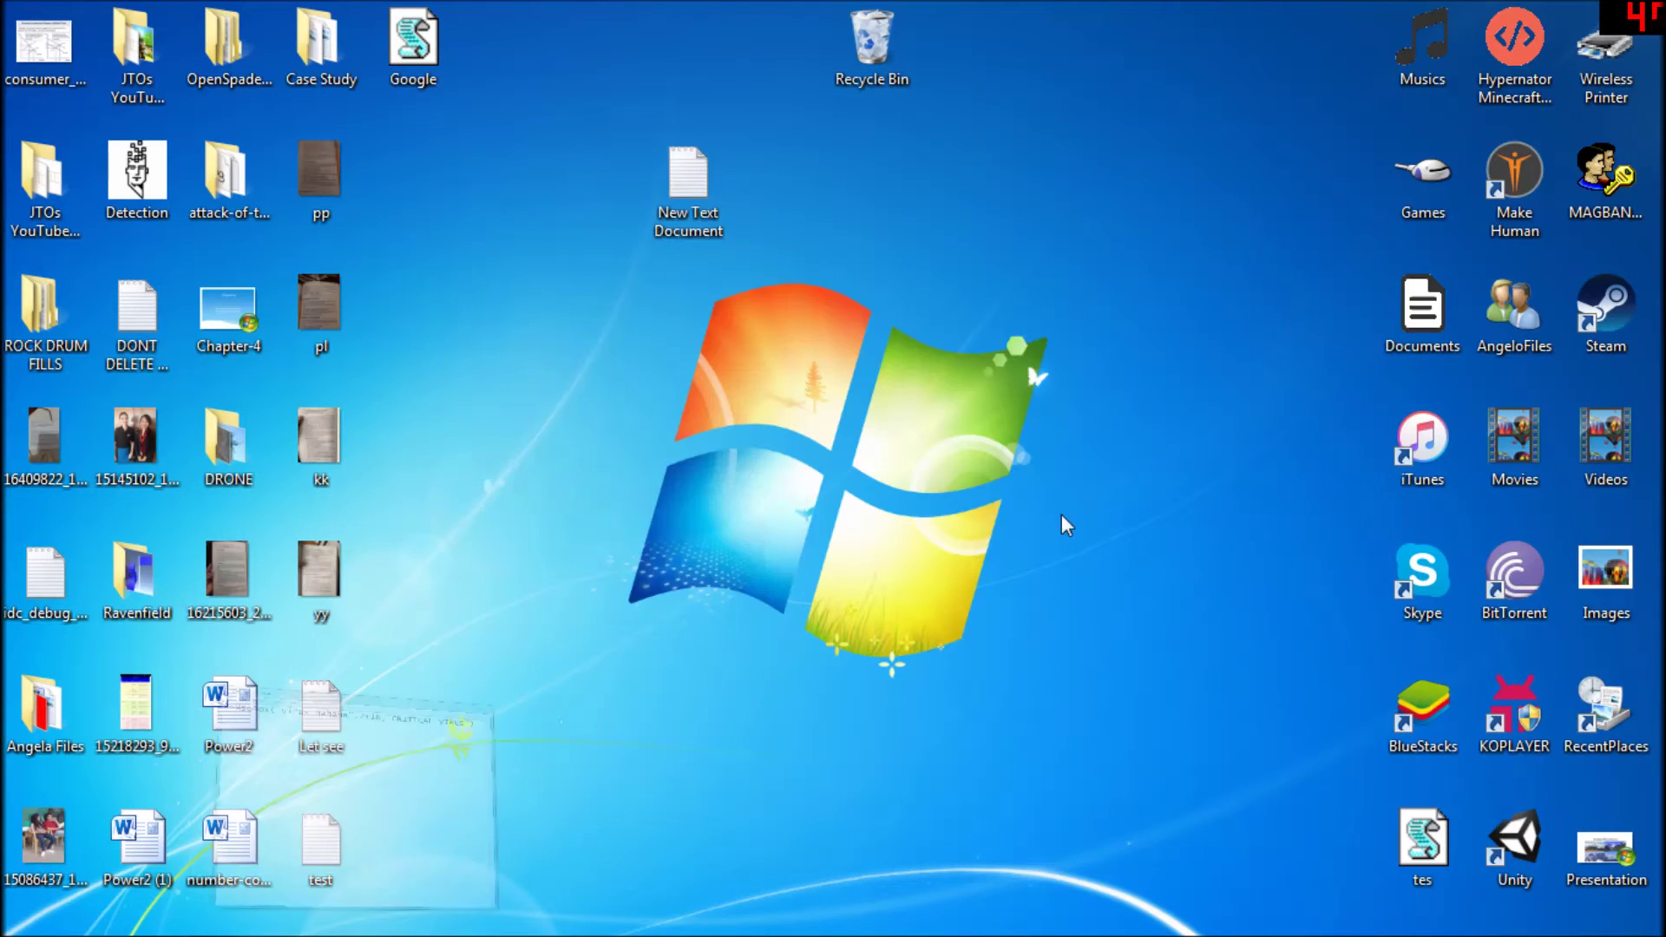
Place the Google and New Text Document icons side by side, then run Google.vbs
drag(685, 167, 537, 98)
drag(413, 46, 689, 176)
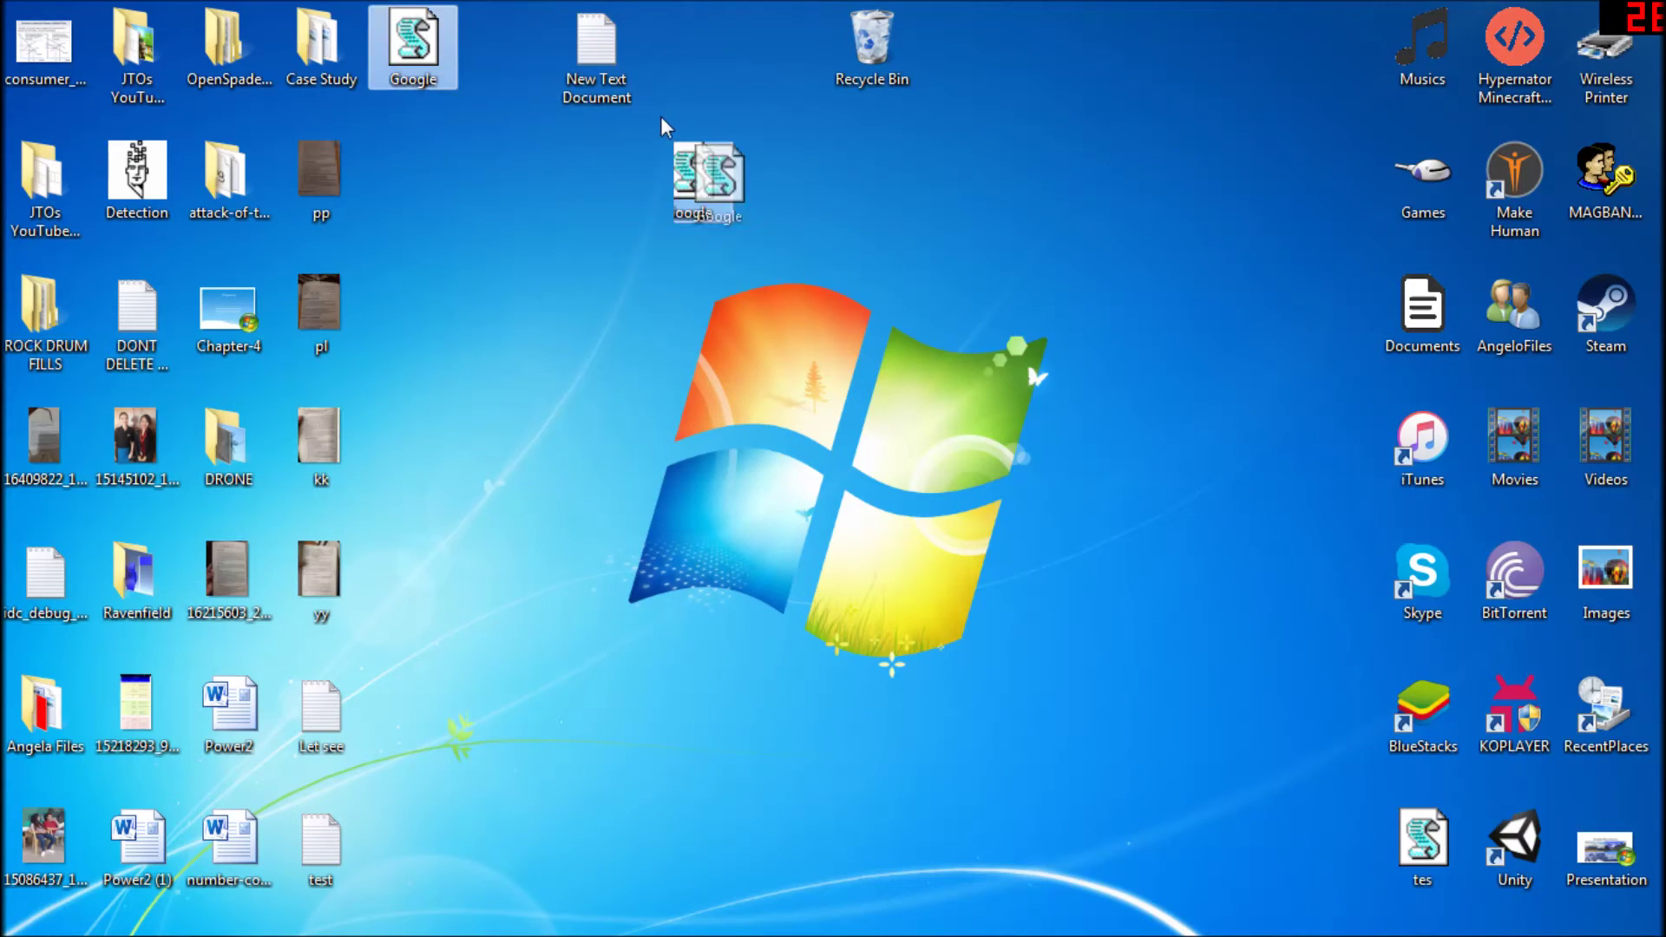
mouse_move(597, 52)
mouse_down()
mouse_move(780, 183)
mouse_move(625, 179)
mouse_up()
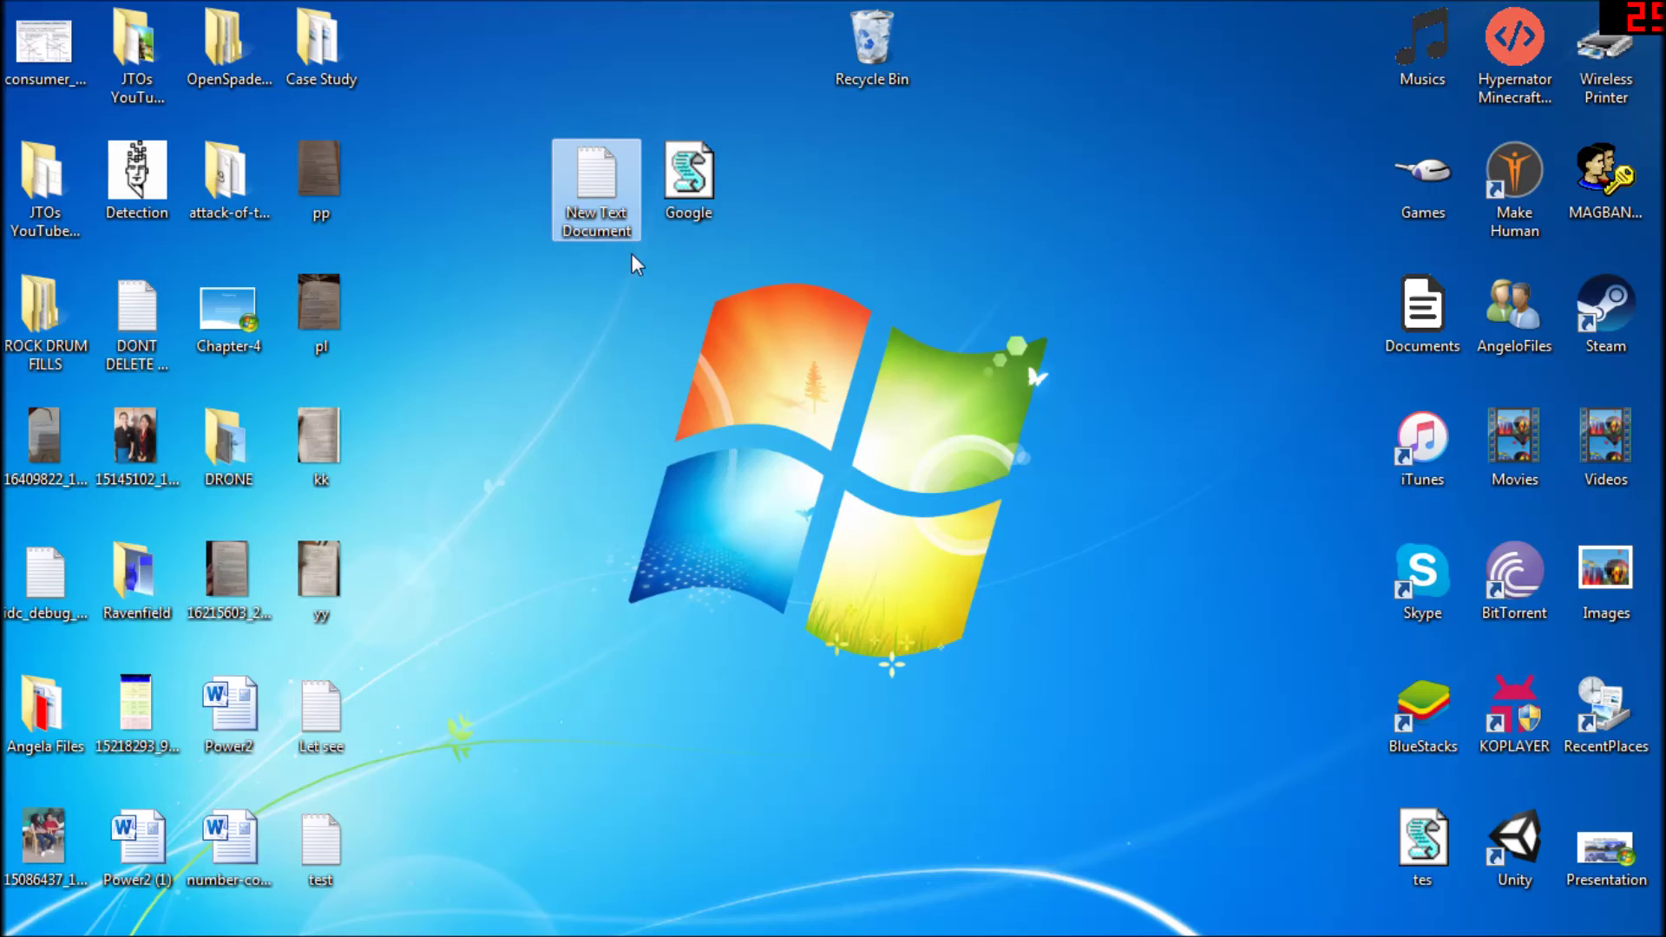
mouse_move(631, 252)
mouse_down()
mouse_move(638, 54)
mouse_move(741, 155)
mouse_up()
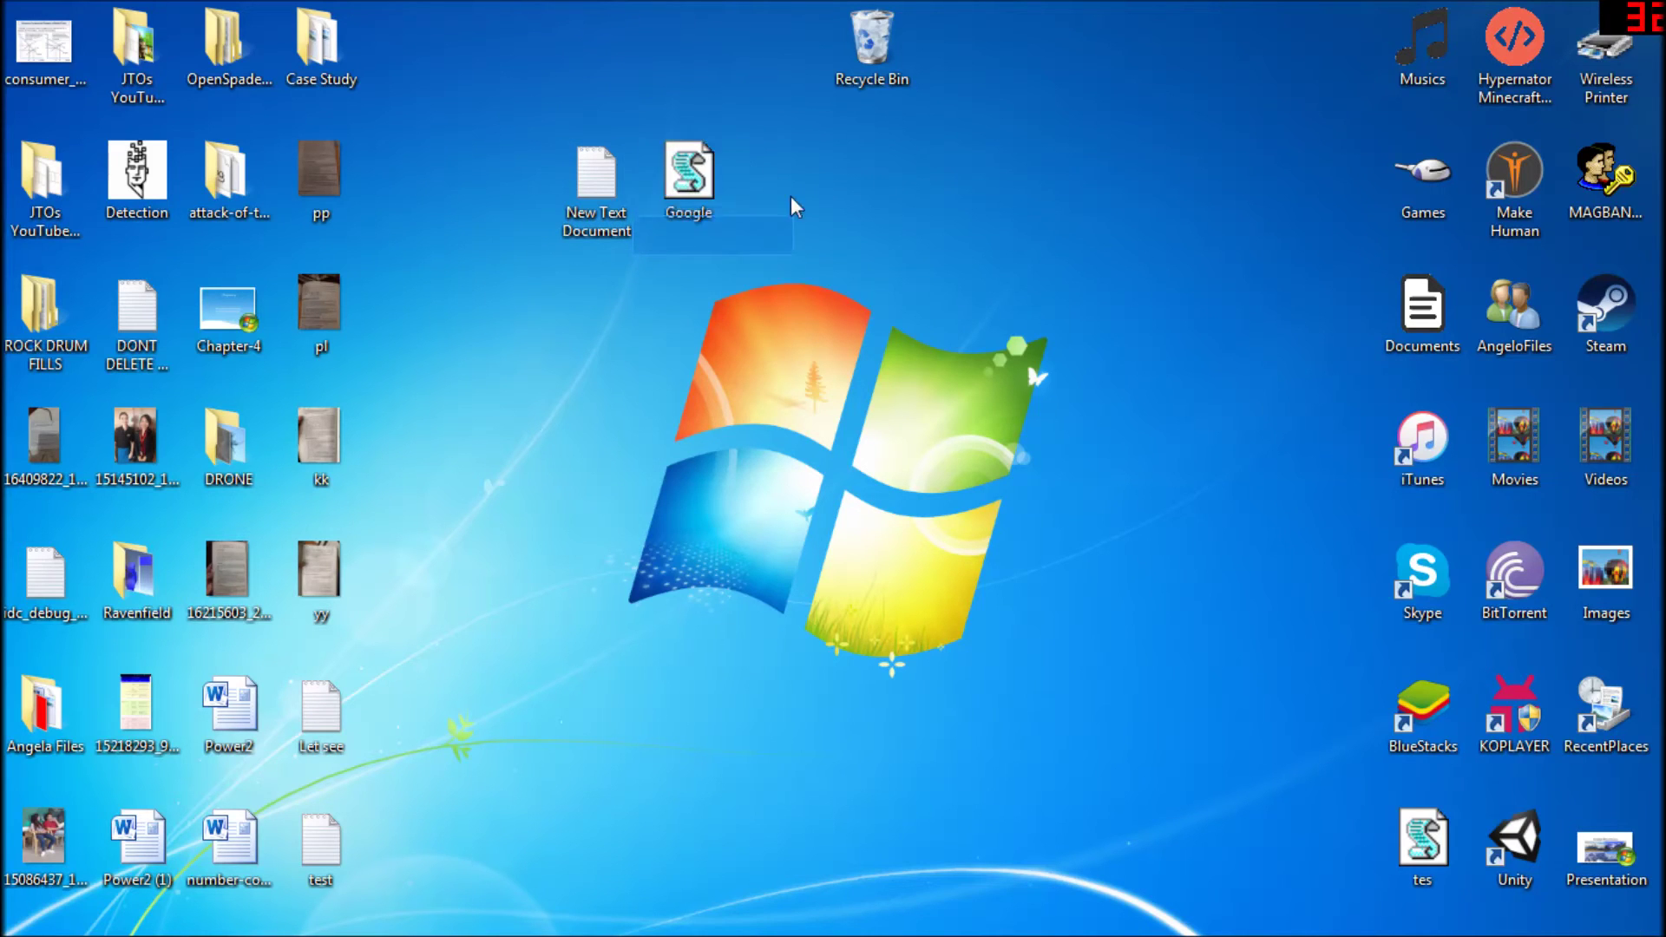
mouse_move(741, 156)
mouse_down()
mouse_move(811, 241)
mouse_move(774, 231)
mouse_up()
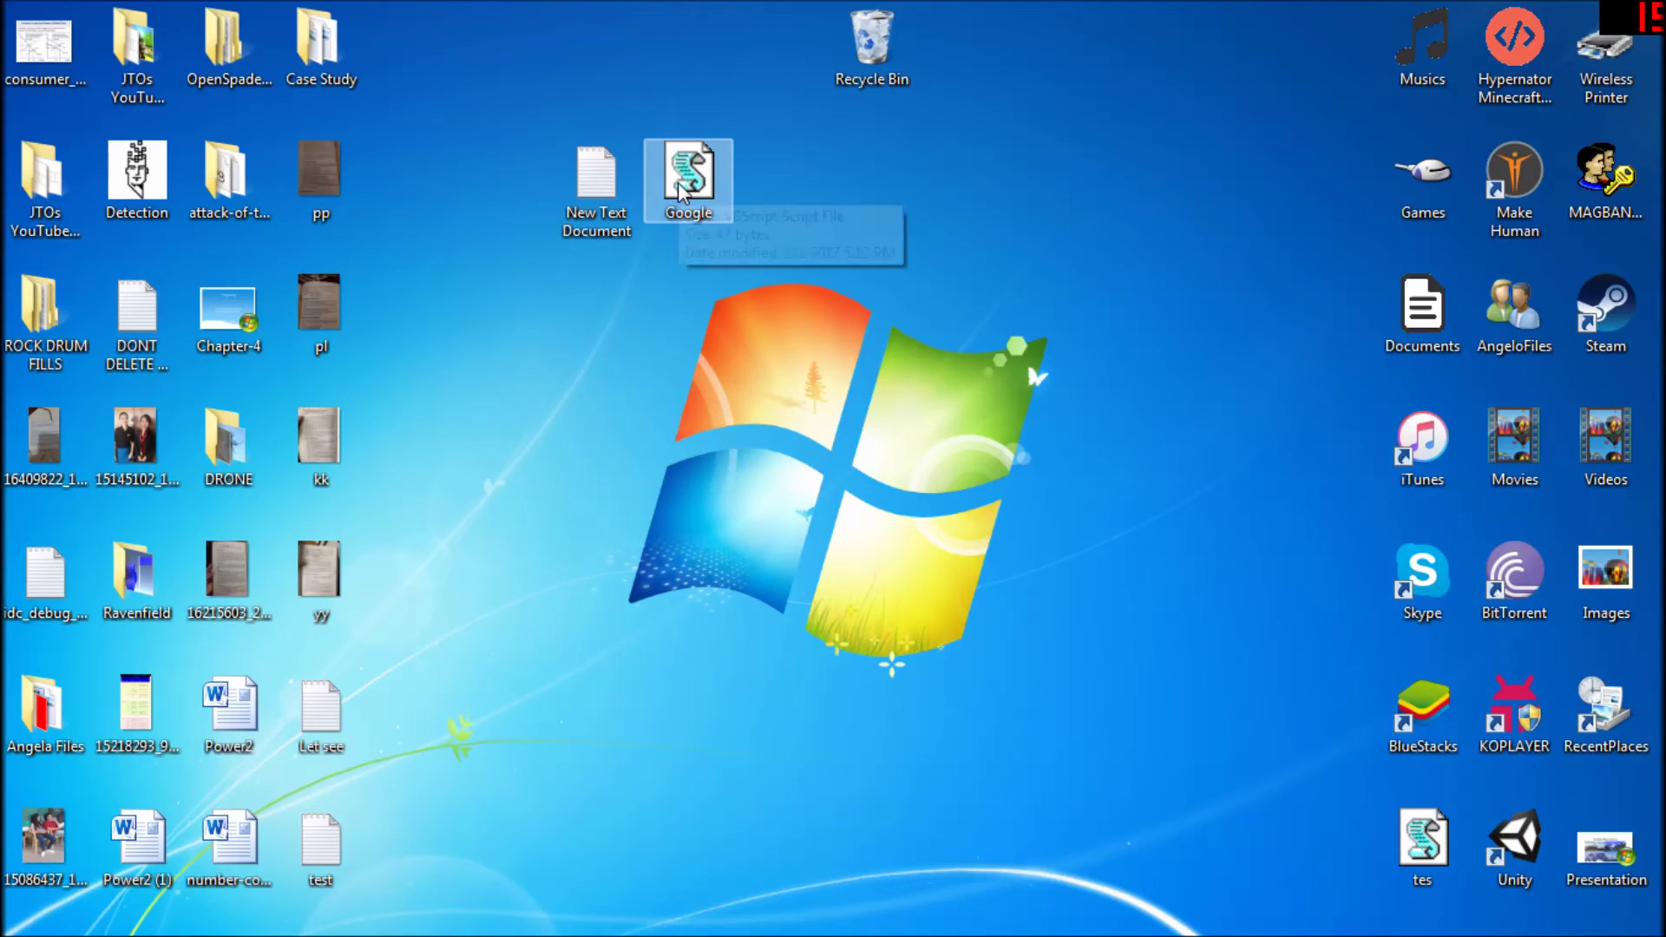
double_click(682, 186)
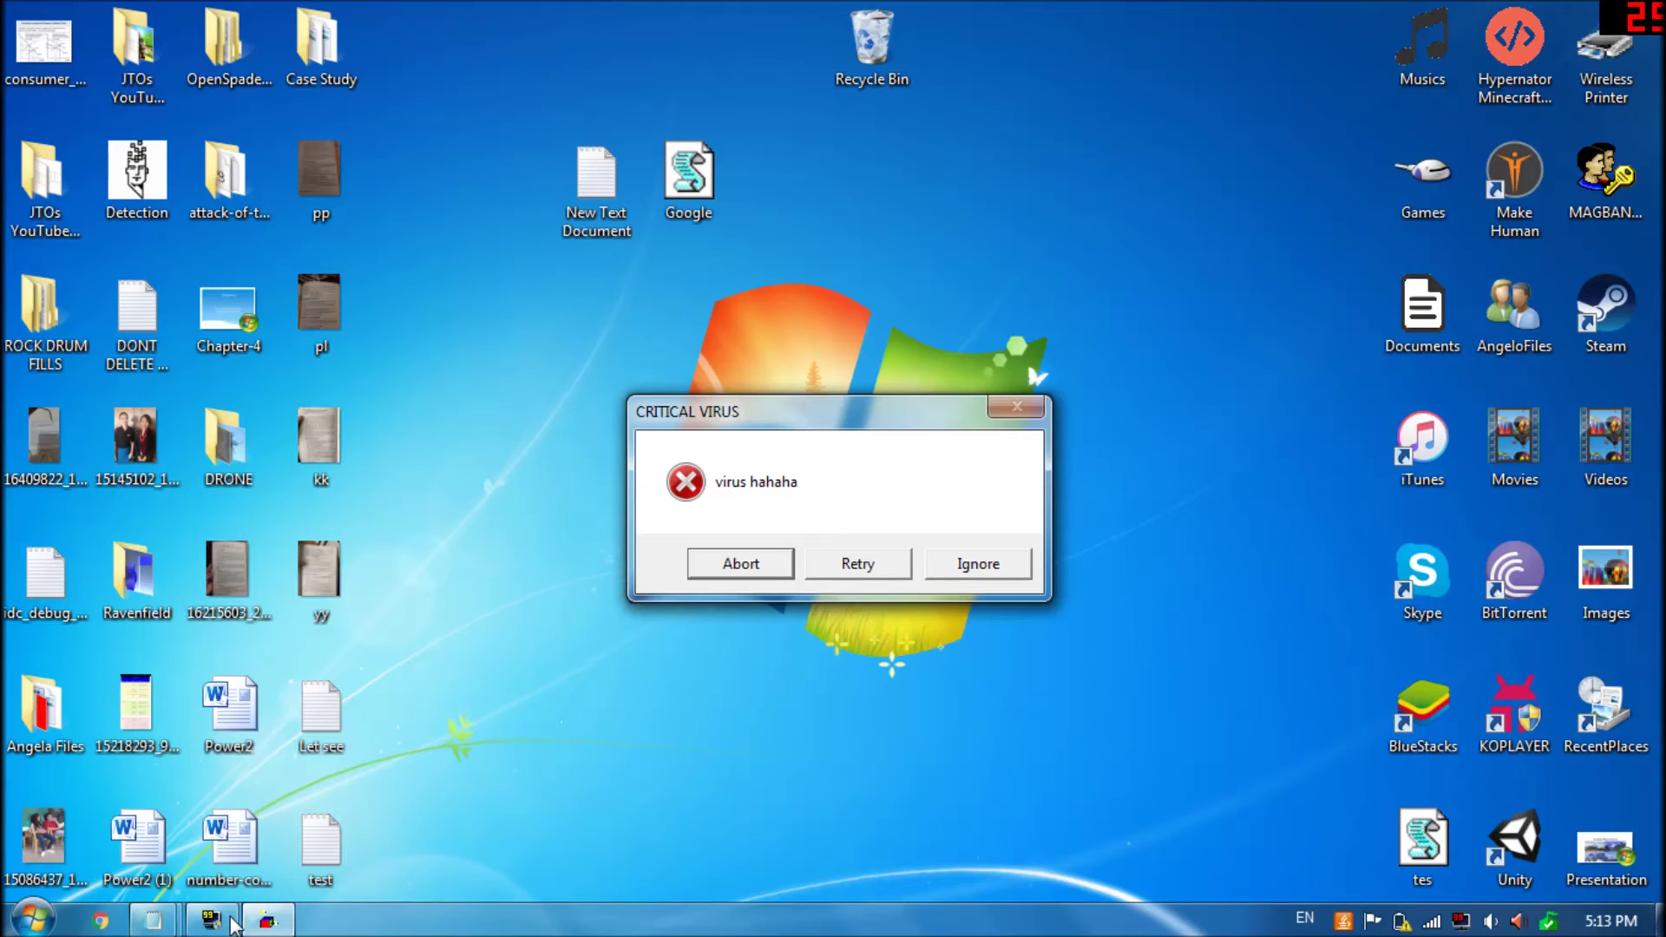
Dismiss the CRITICAL VIRUS popup with Ignore and close the Google script in Notepad
click(154, 920)
click(391, 794)
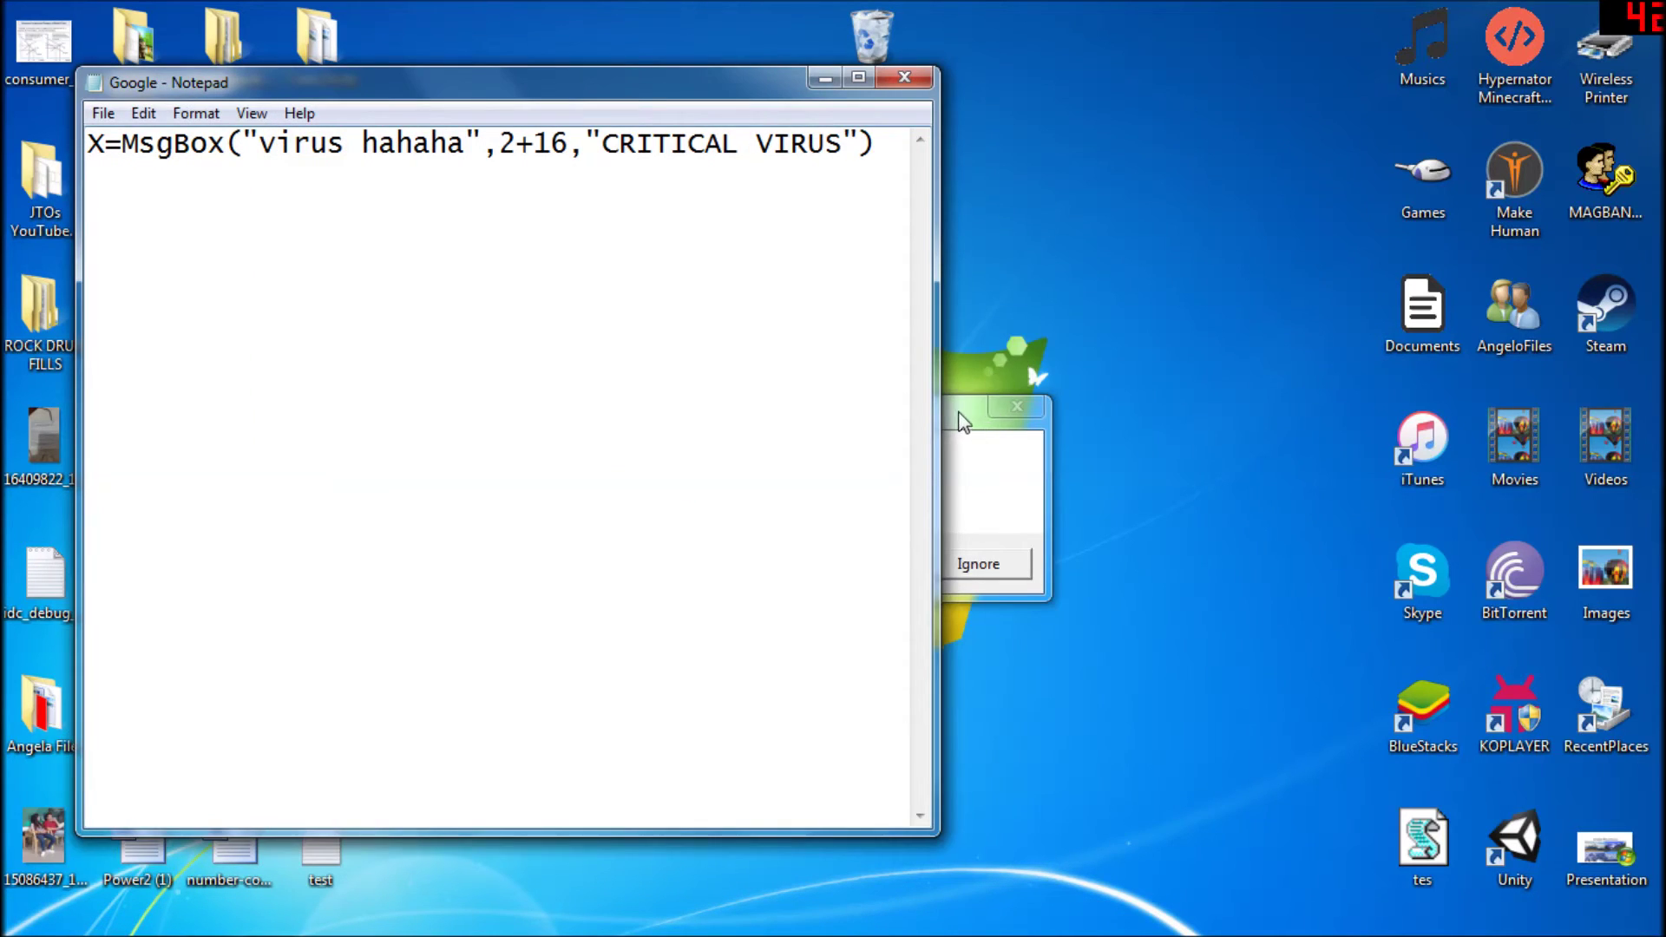
drag(995, 411, 973, 247)
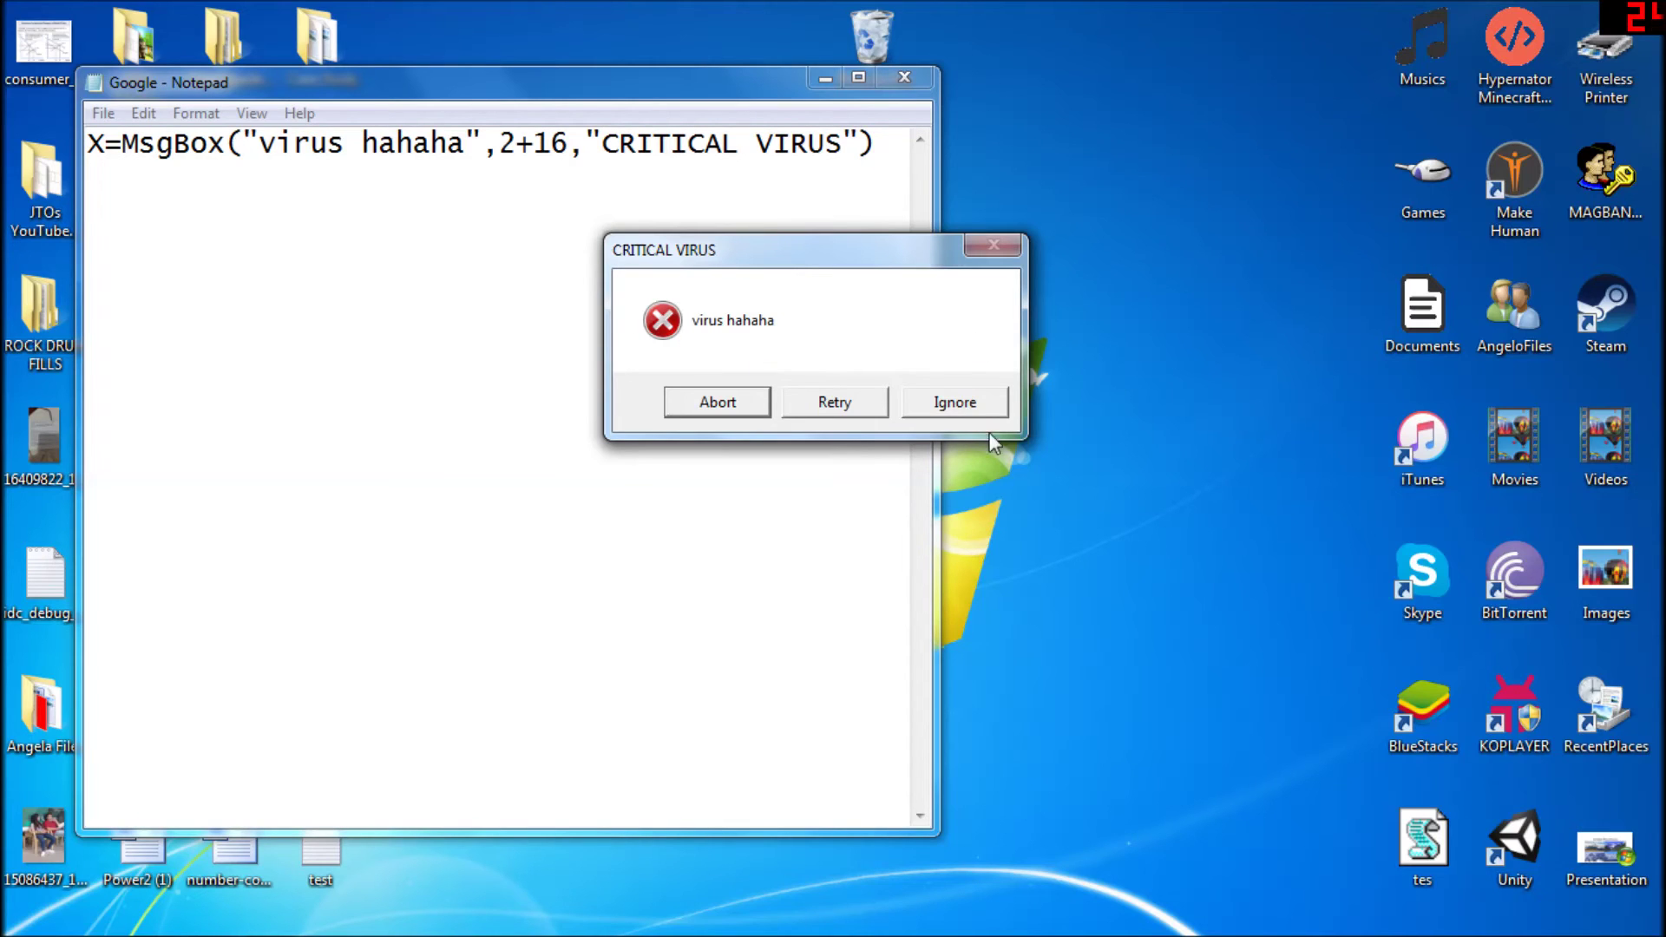
mouse_move(826, 270)
mouse_down()
mouse_move(868, 276)
mouse_move(788, 225)
mouse_up()
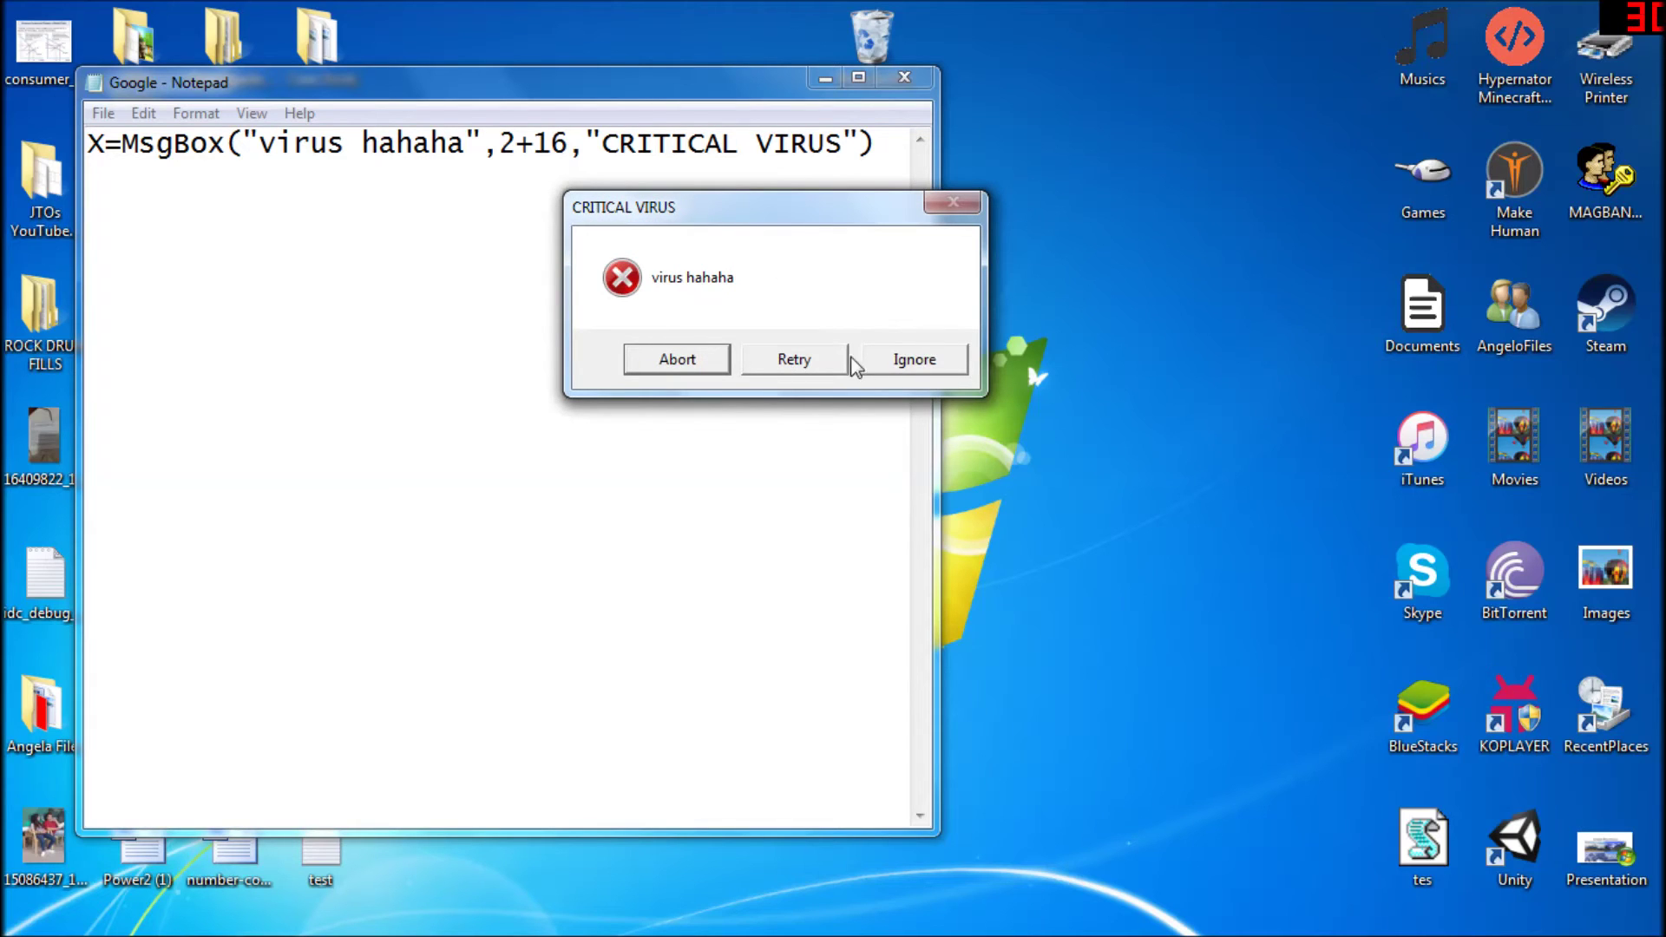
click(918, 369)
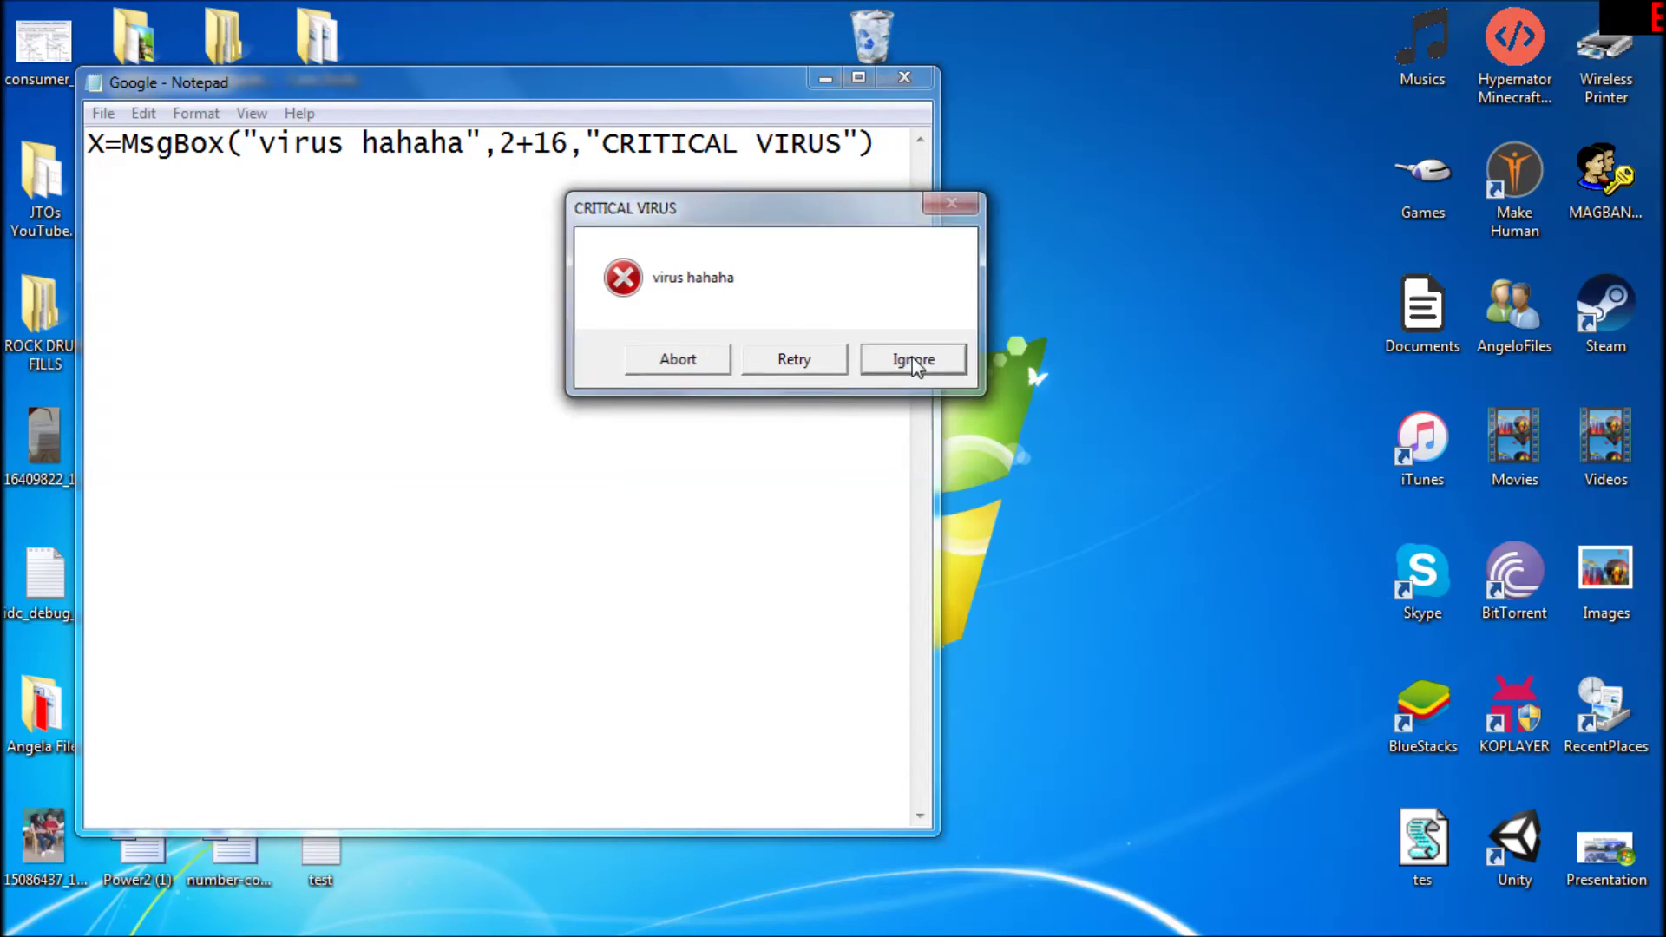
click(827, 81)
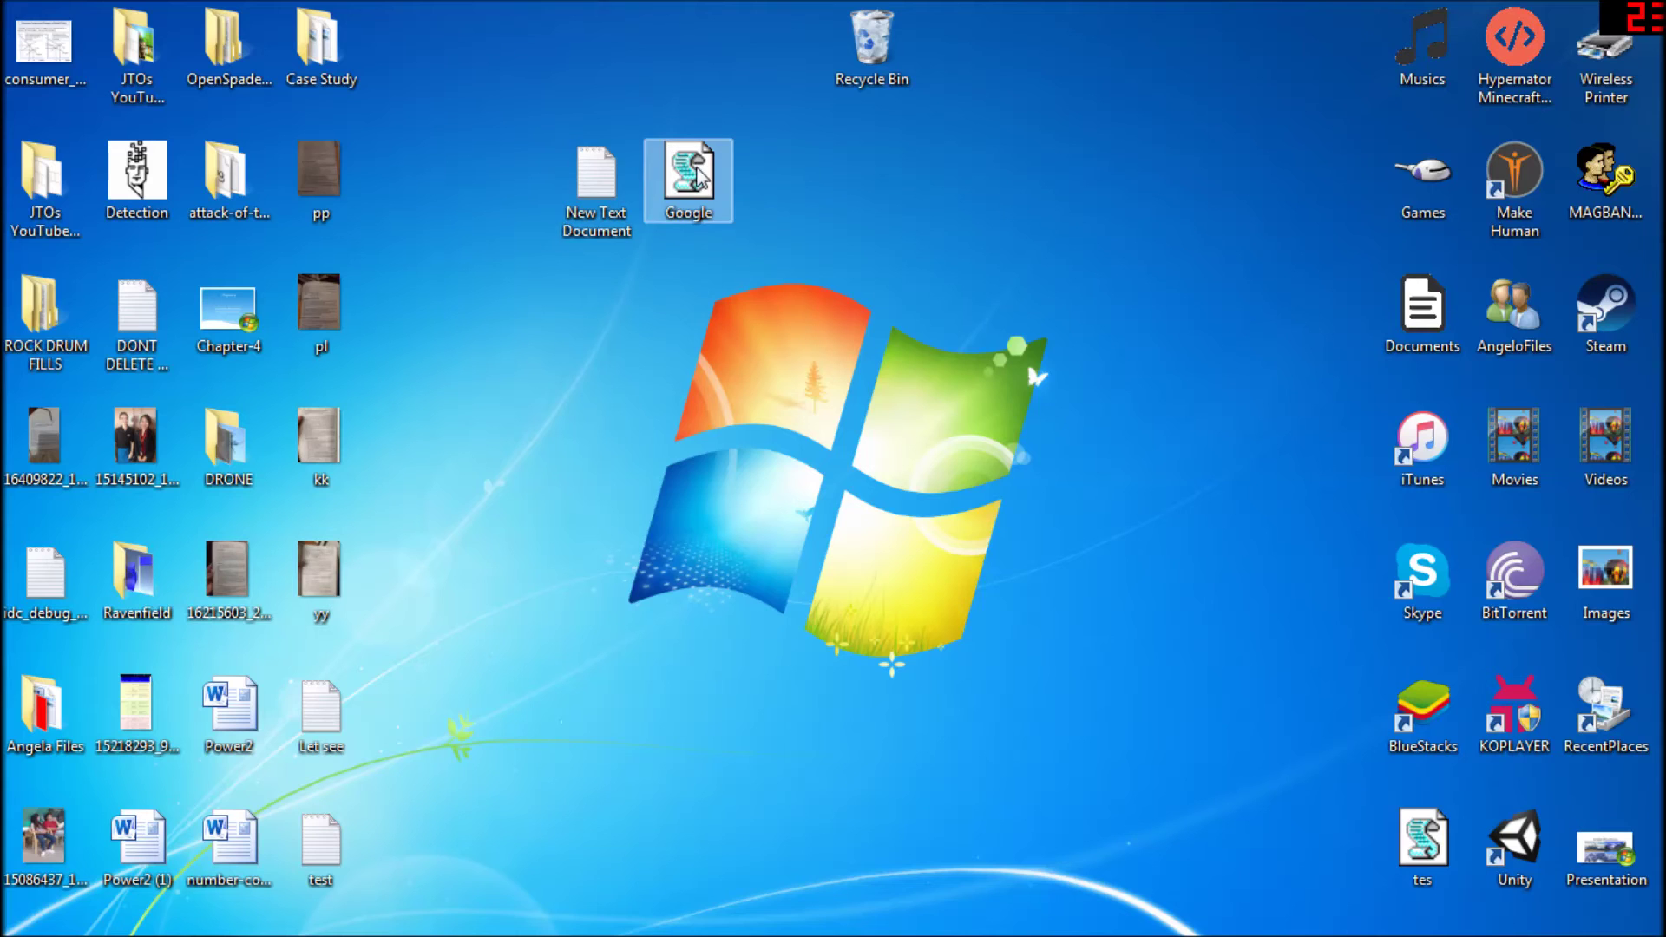
Move the Google icon right and browse the tabs of its Properties
drag(699, 172, 778, 187)
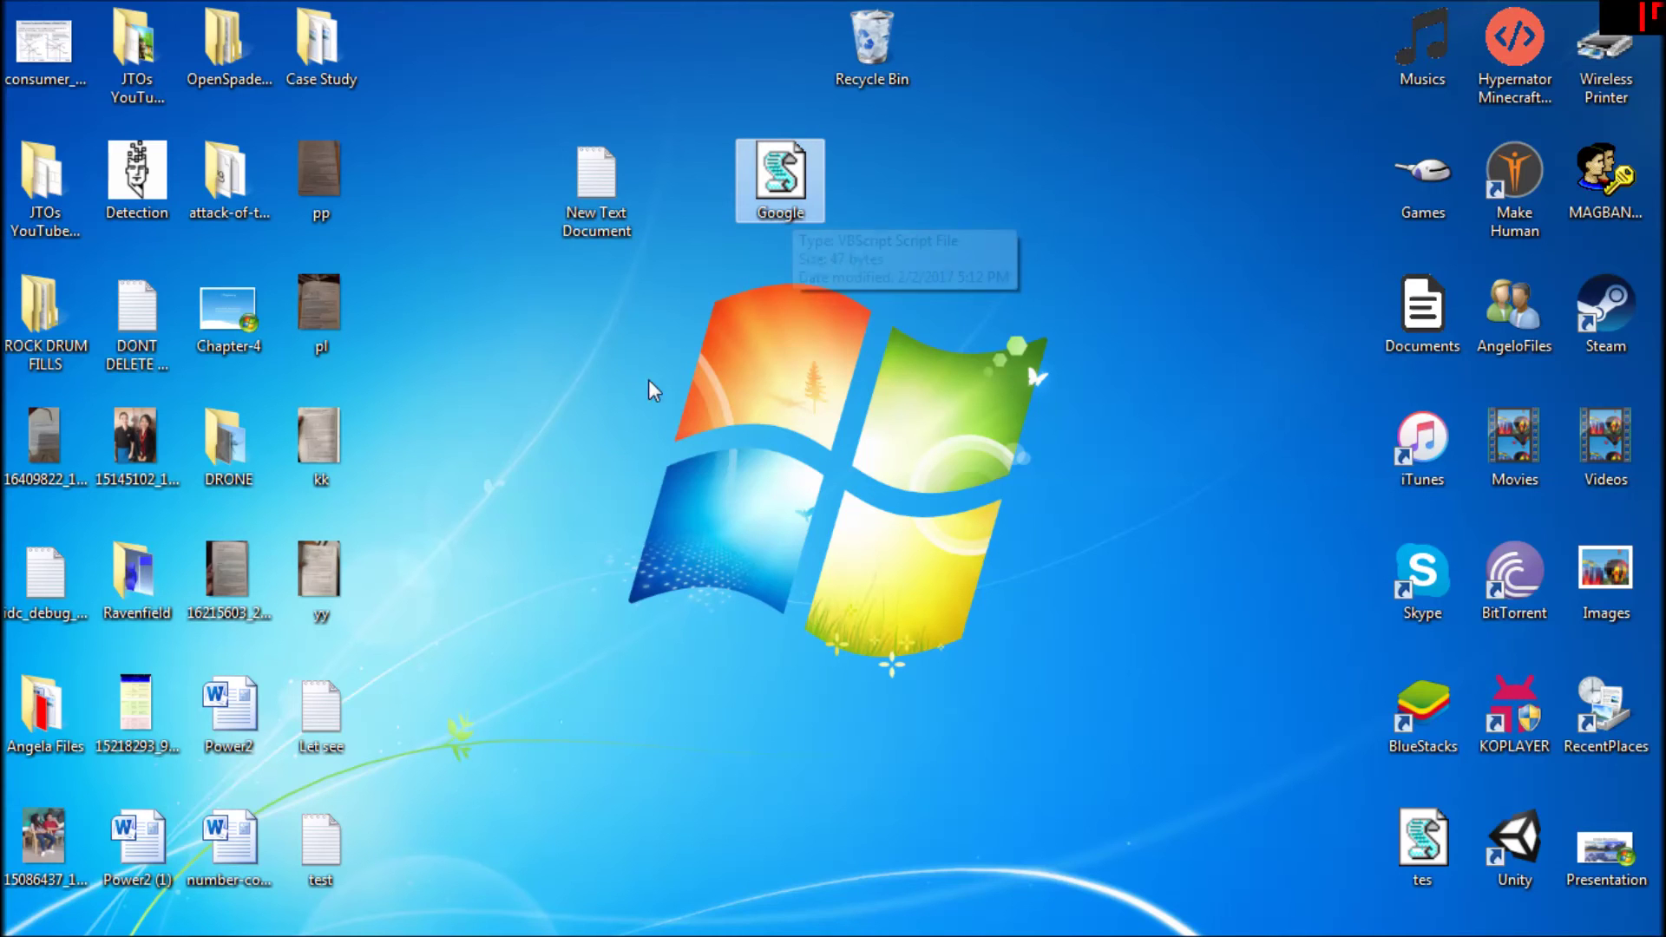
right_click(772, 186)
mouse_move(860, 412)
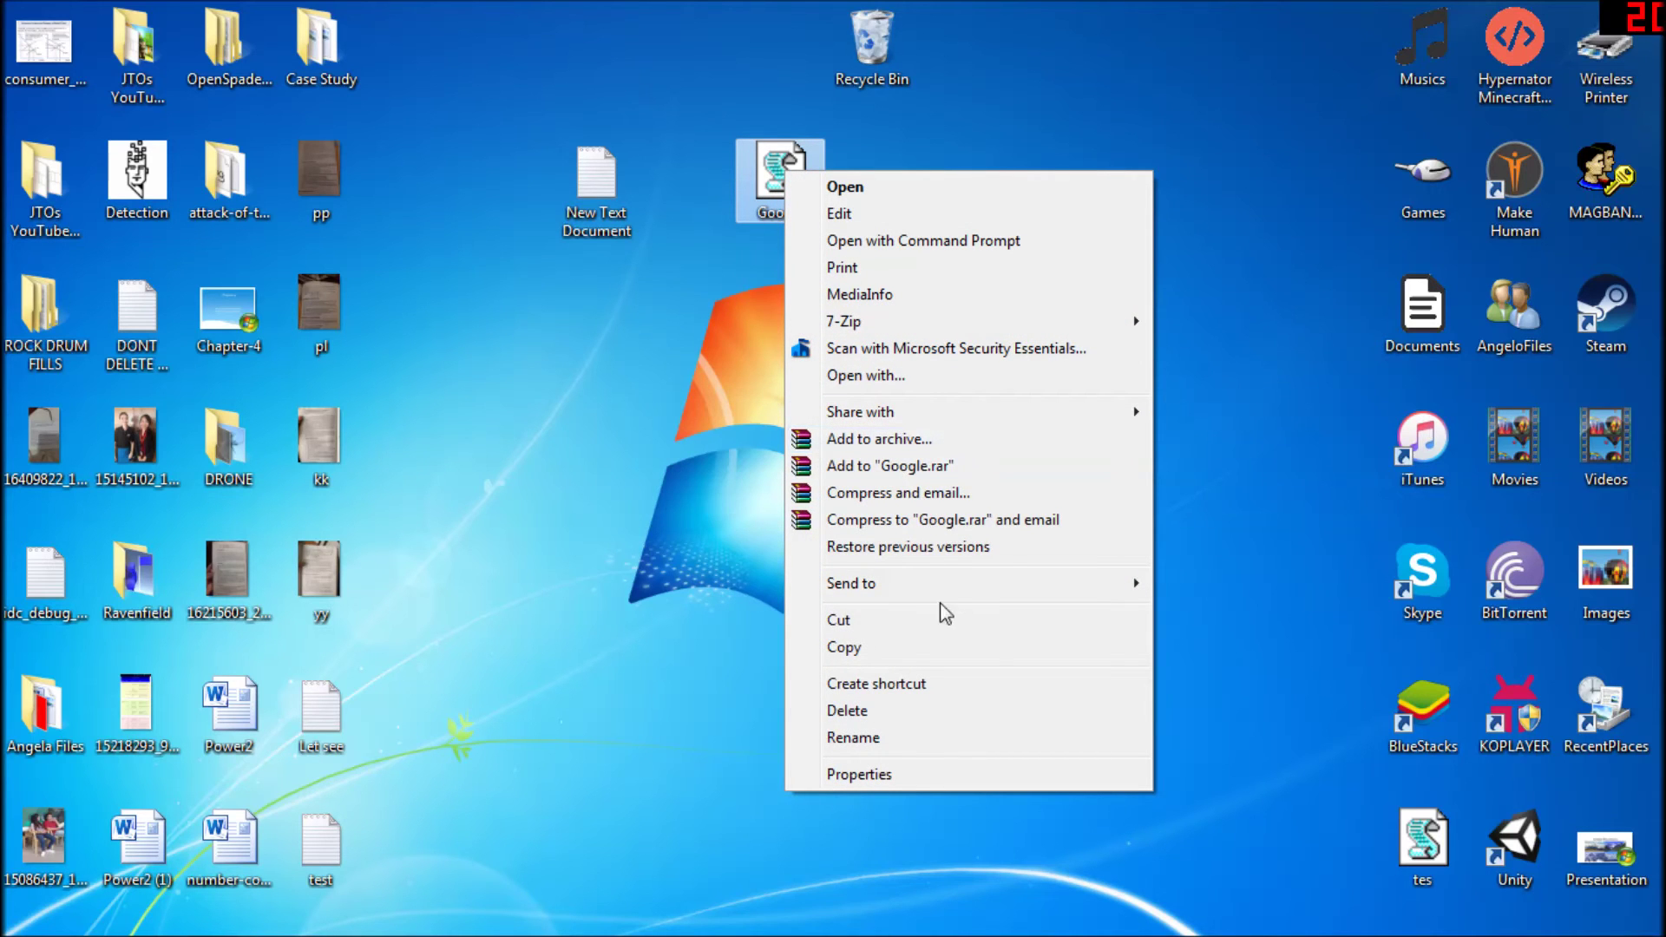
click(876, 776)
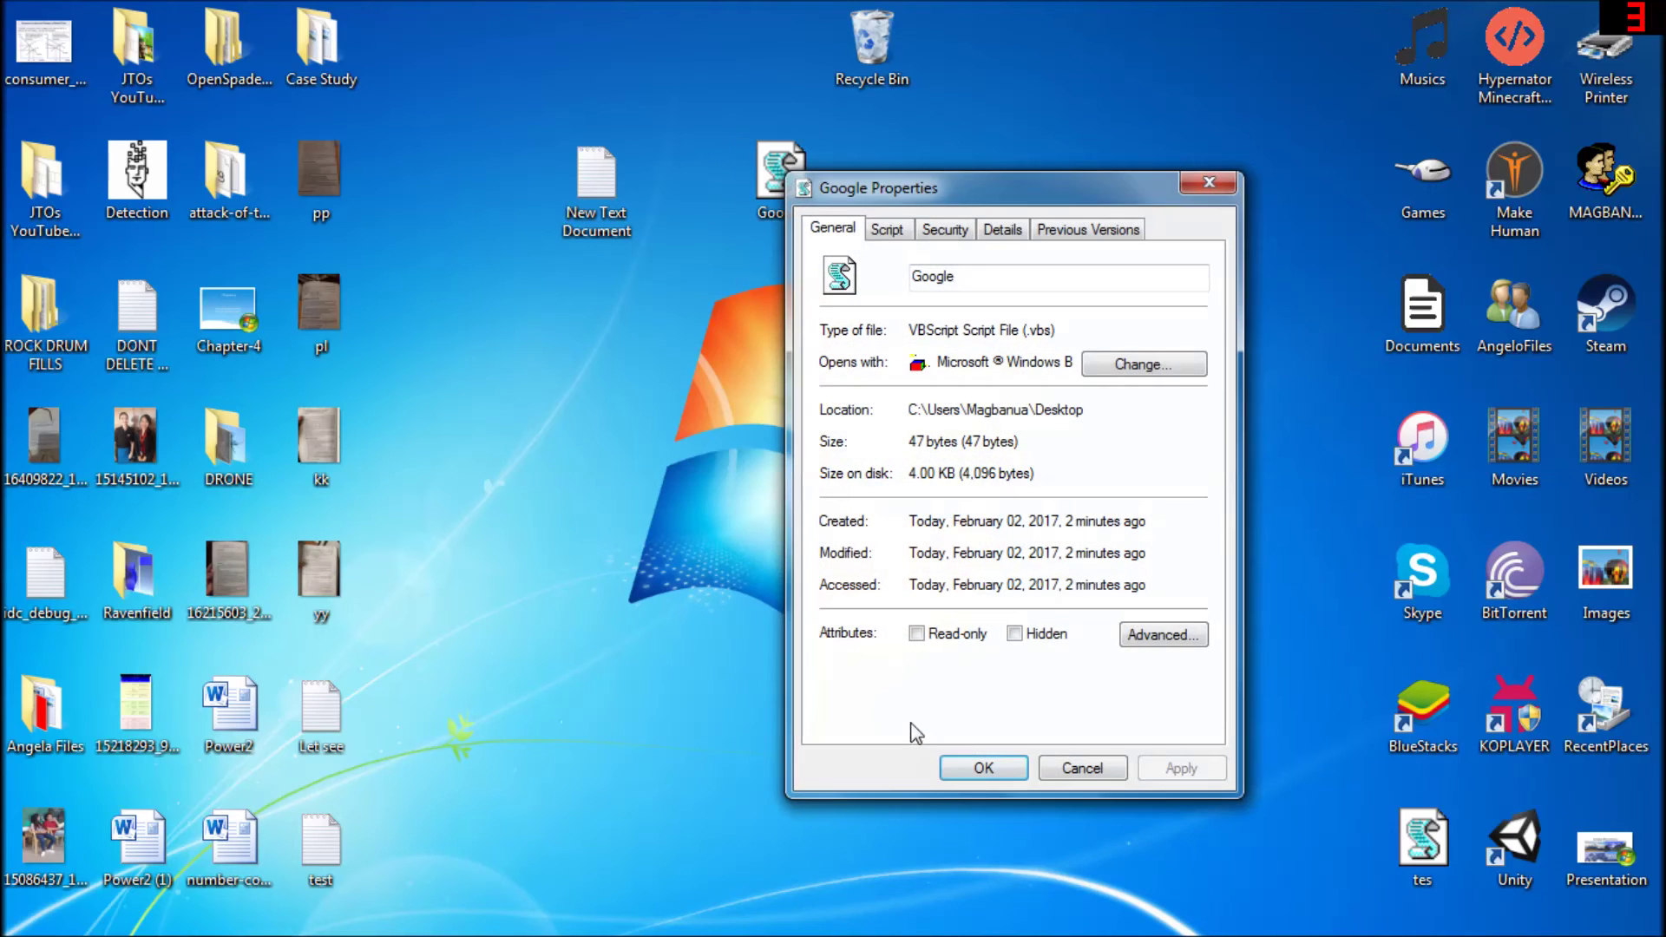
click(1003, 230)
click(940, 231)
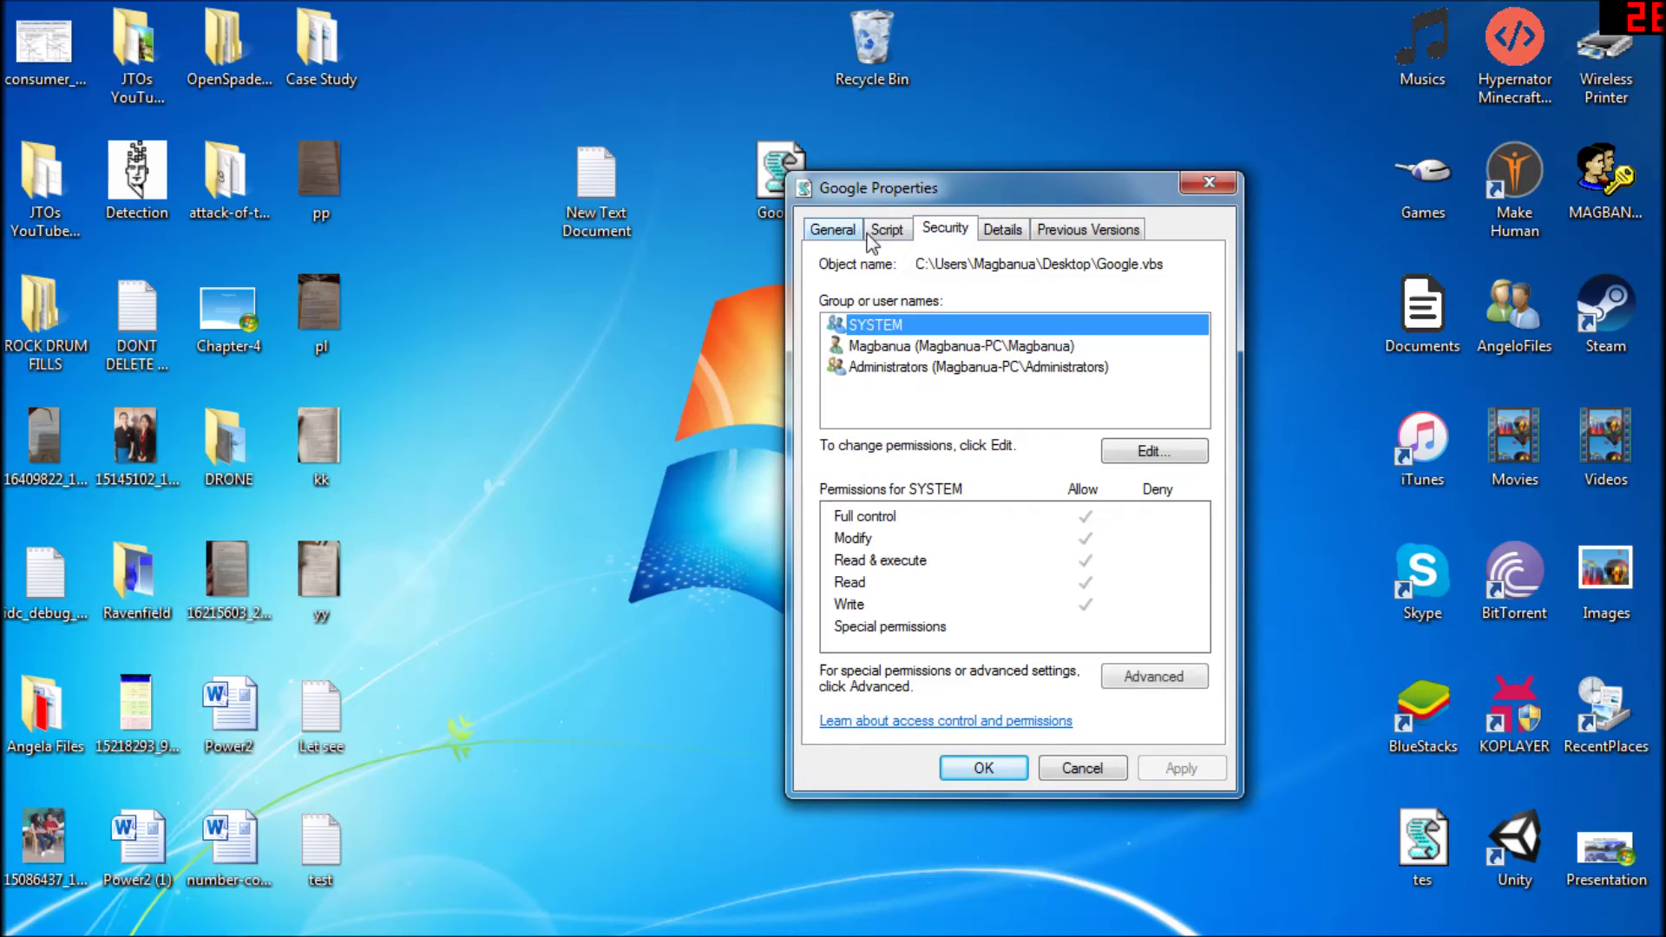
click(884, 233)
click(1063, 232)
click(833, 231)
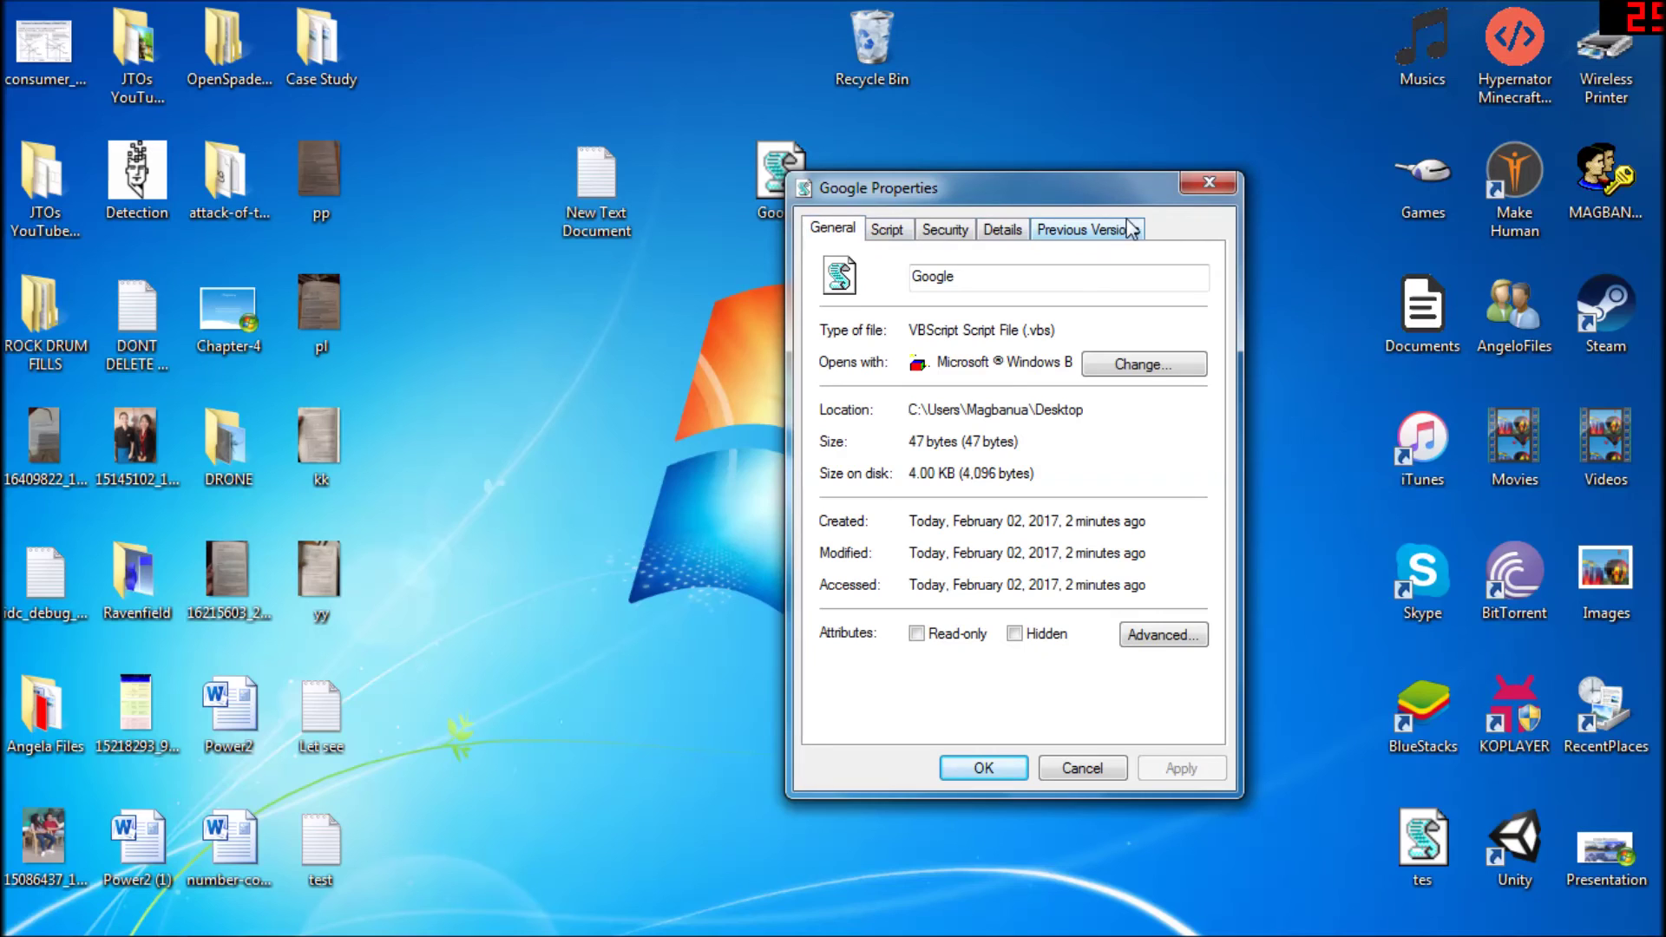
Confirm Google.vbs opens with Microsoft Windows Based Script Host, then cancel both dialogs
click(1144, 374)
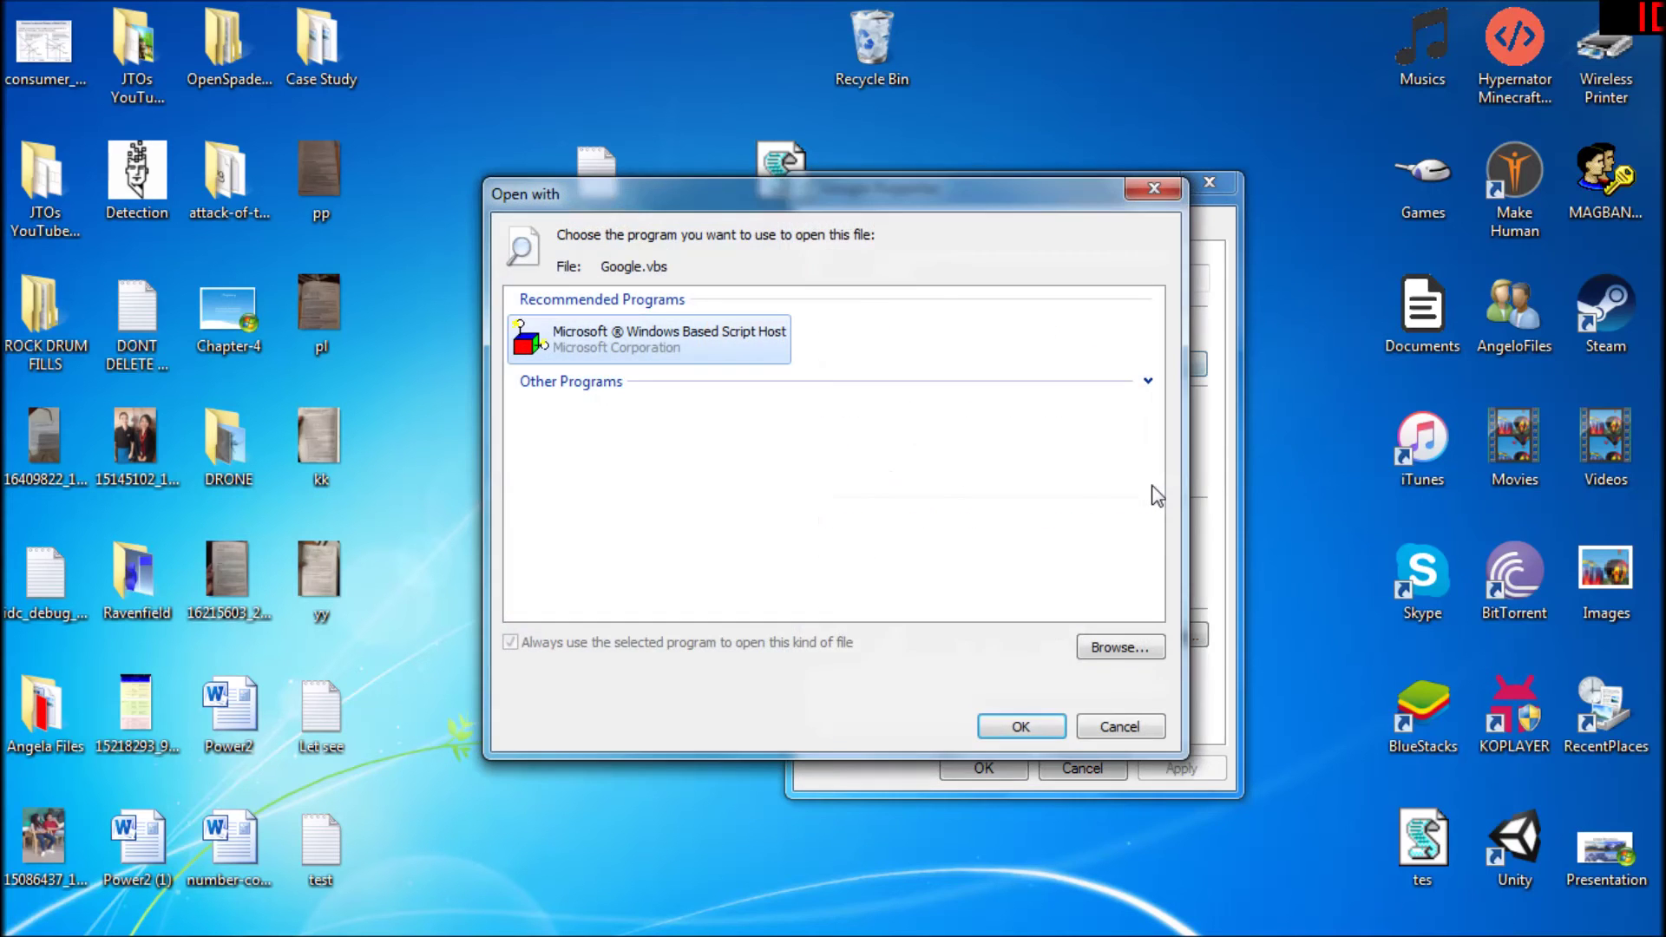
click(1117, 725)
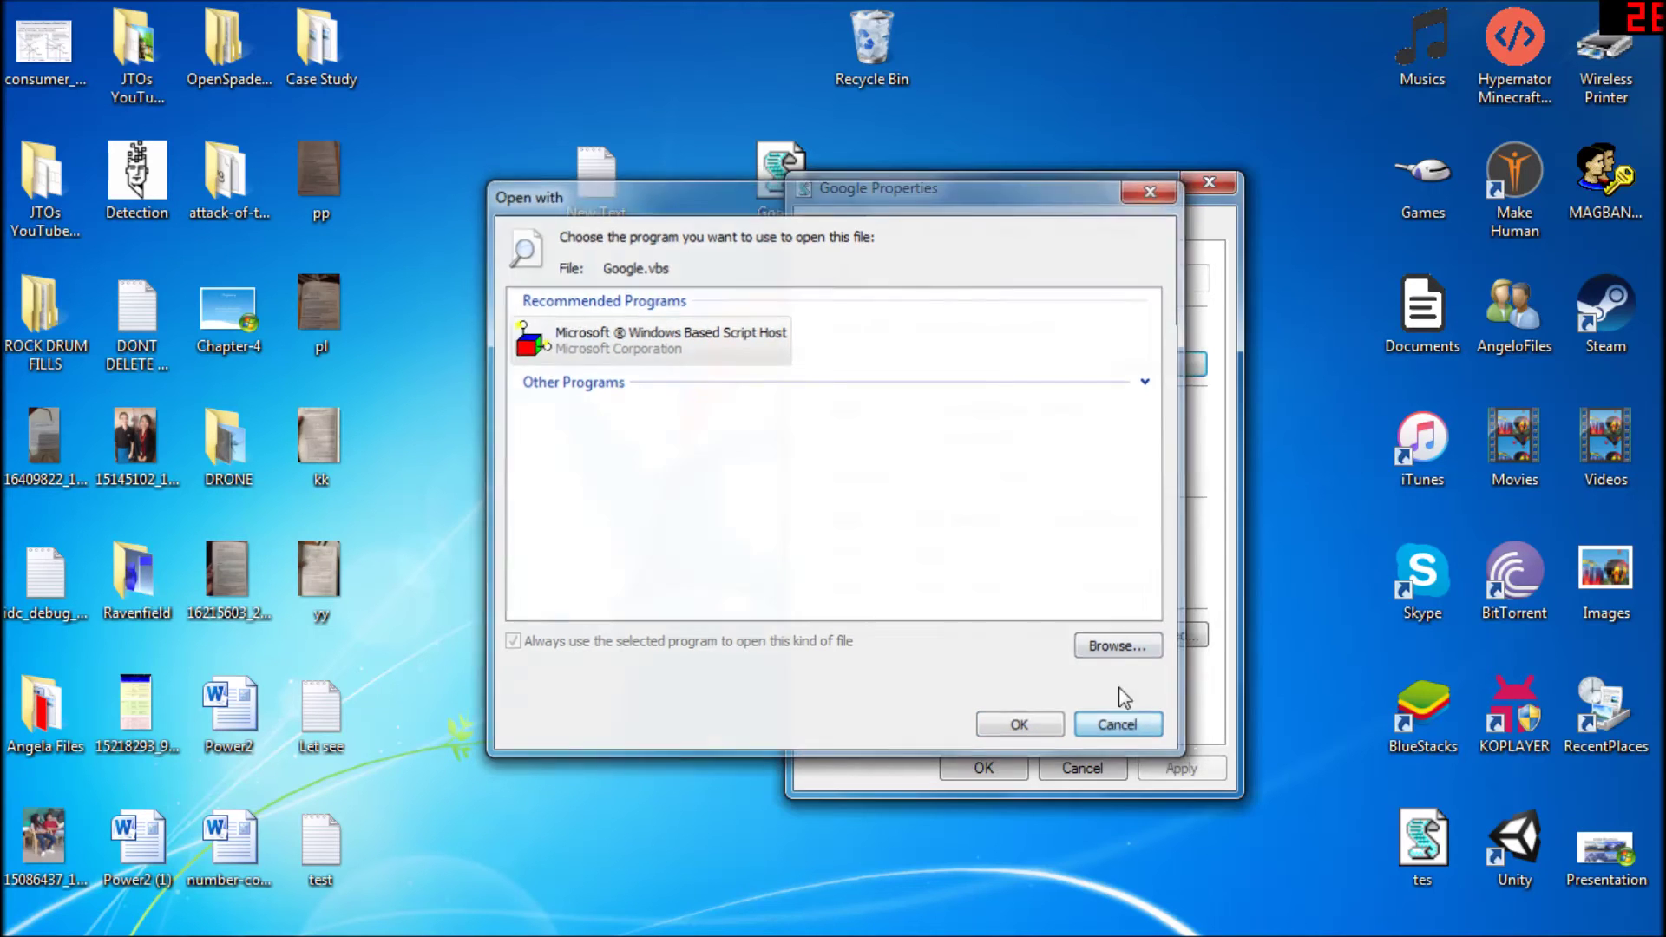
click(1210, 184)
right_click(799, 188)
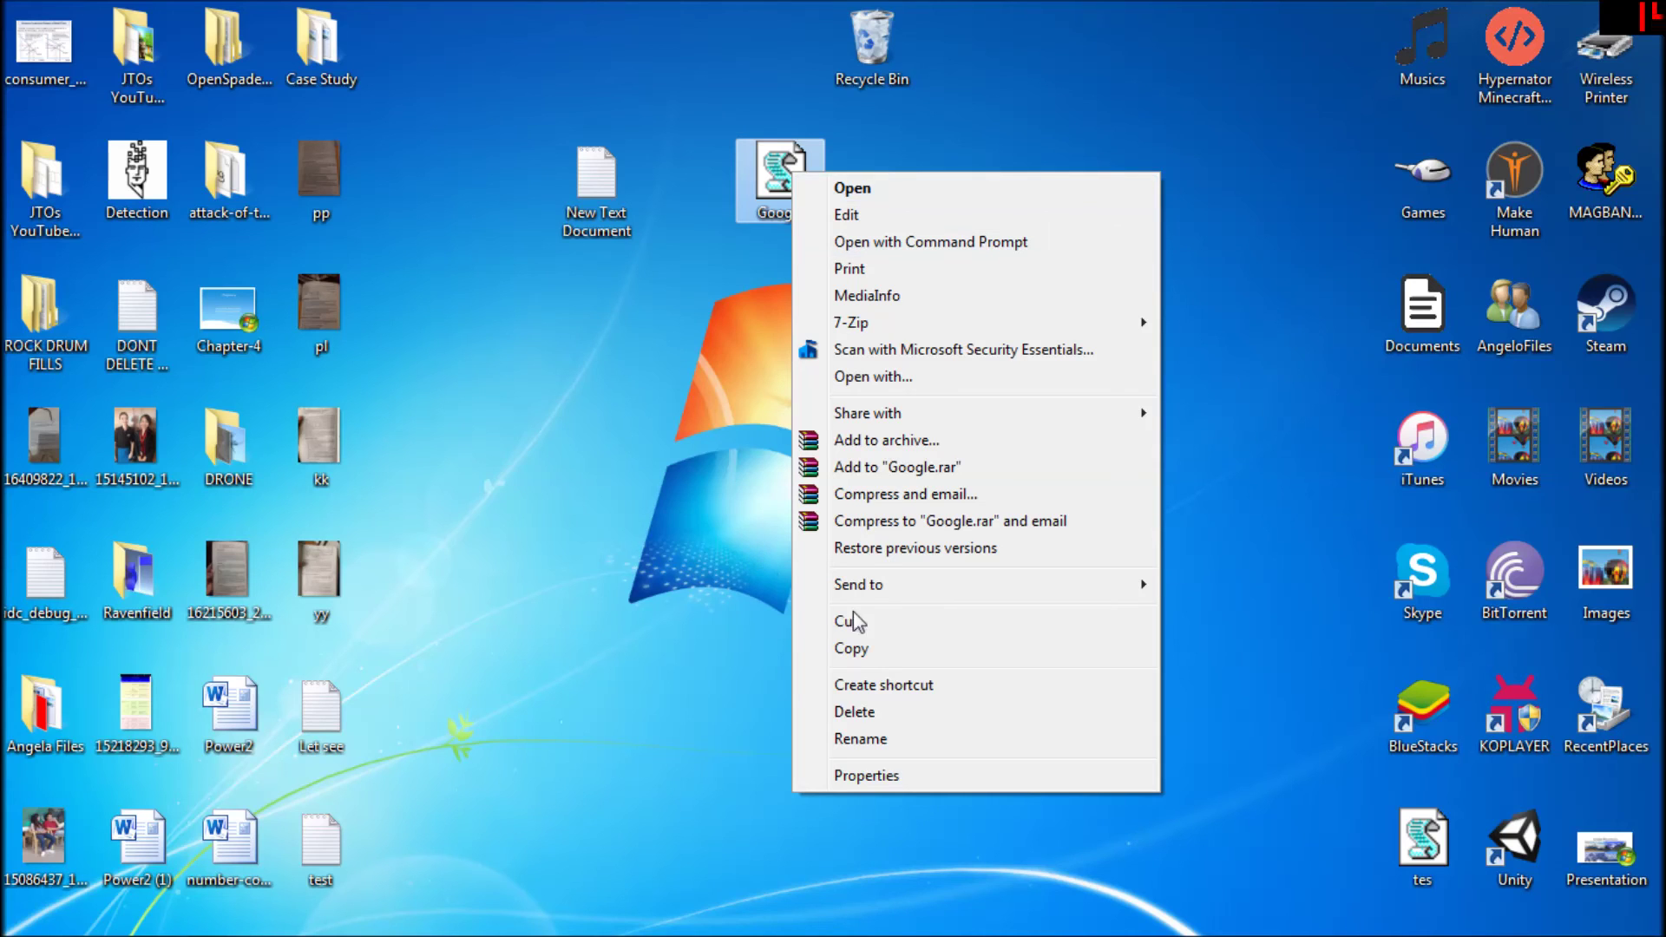
Create a shortcut to Google.vbs, move it down the desktop, and open its properties
click(907, 690)
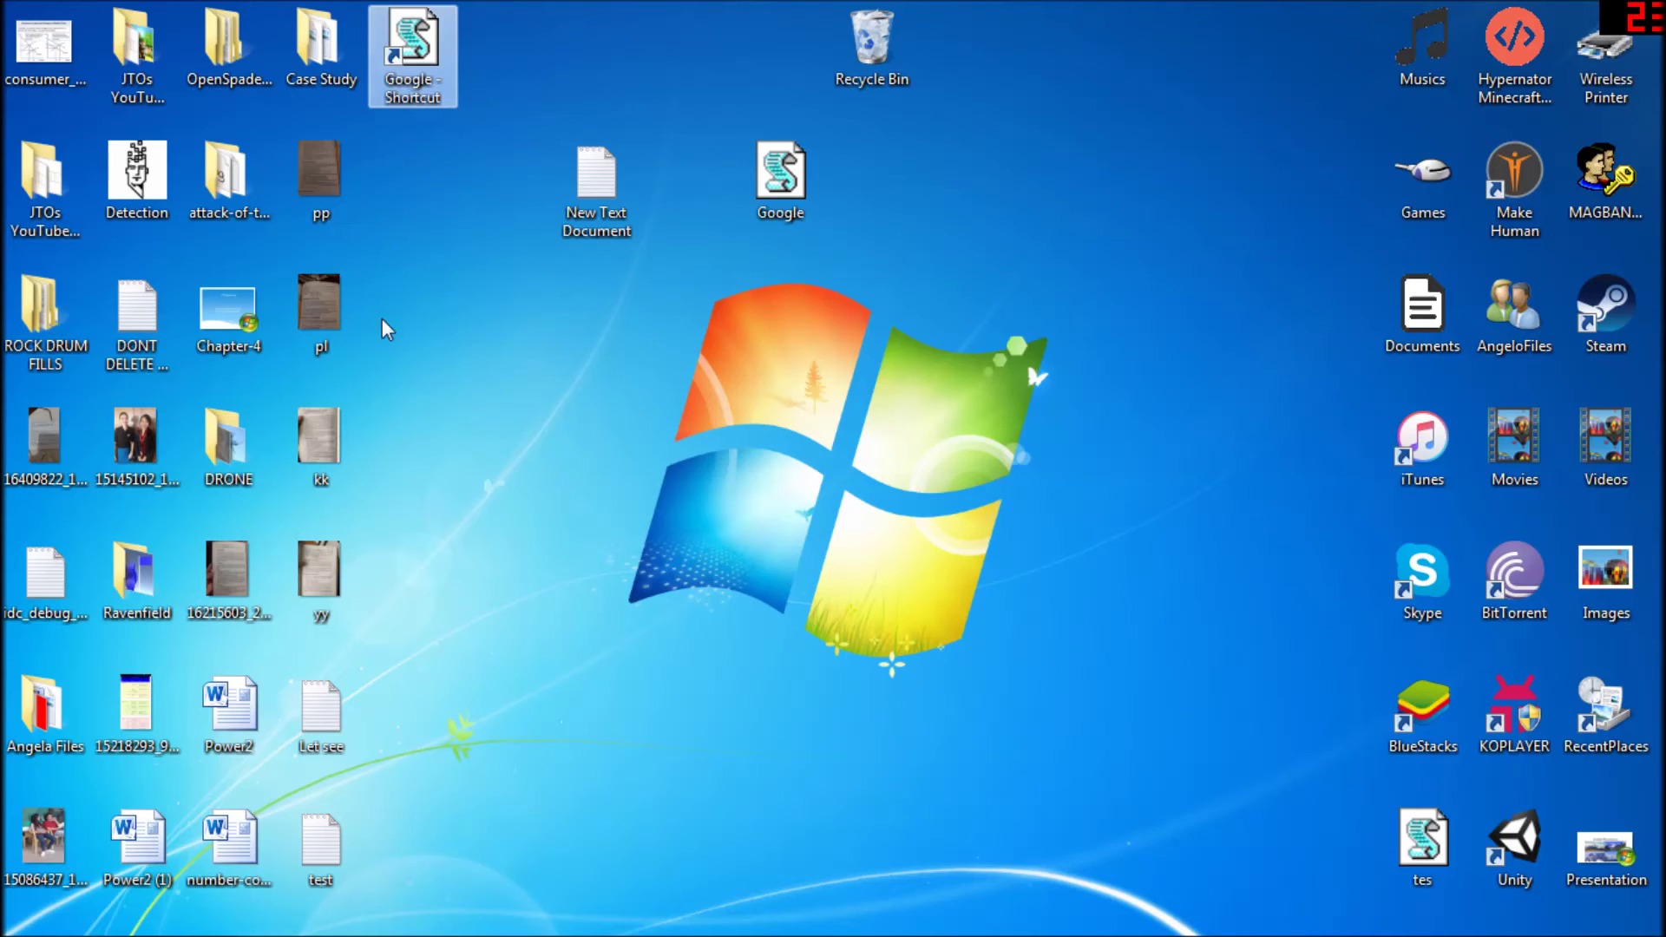
drag(413, 59, 430, 332)
right_click(443, 331)
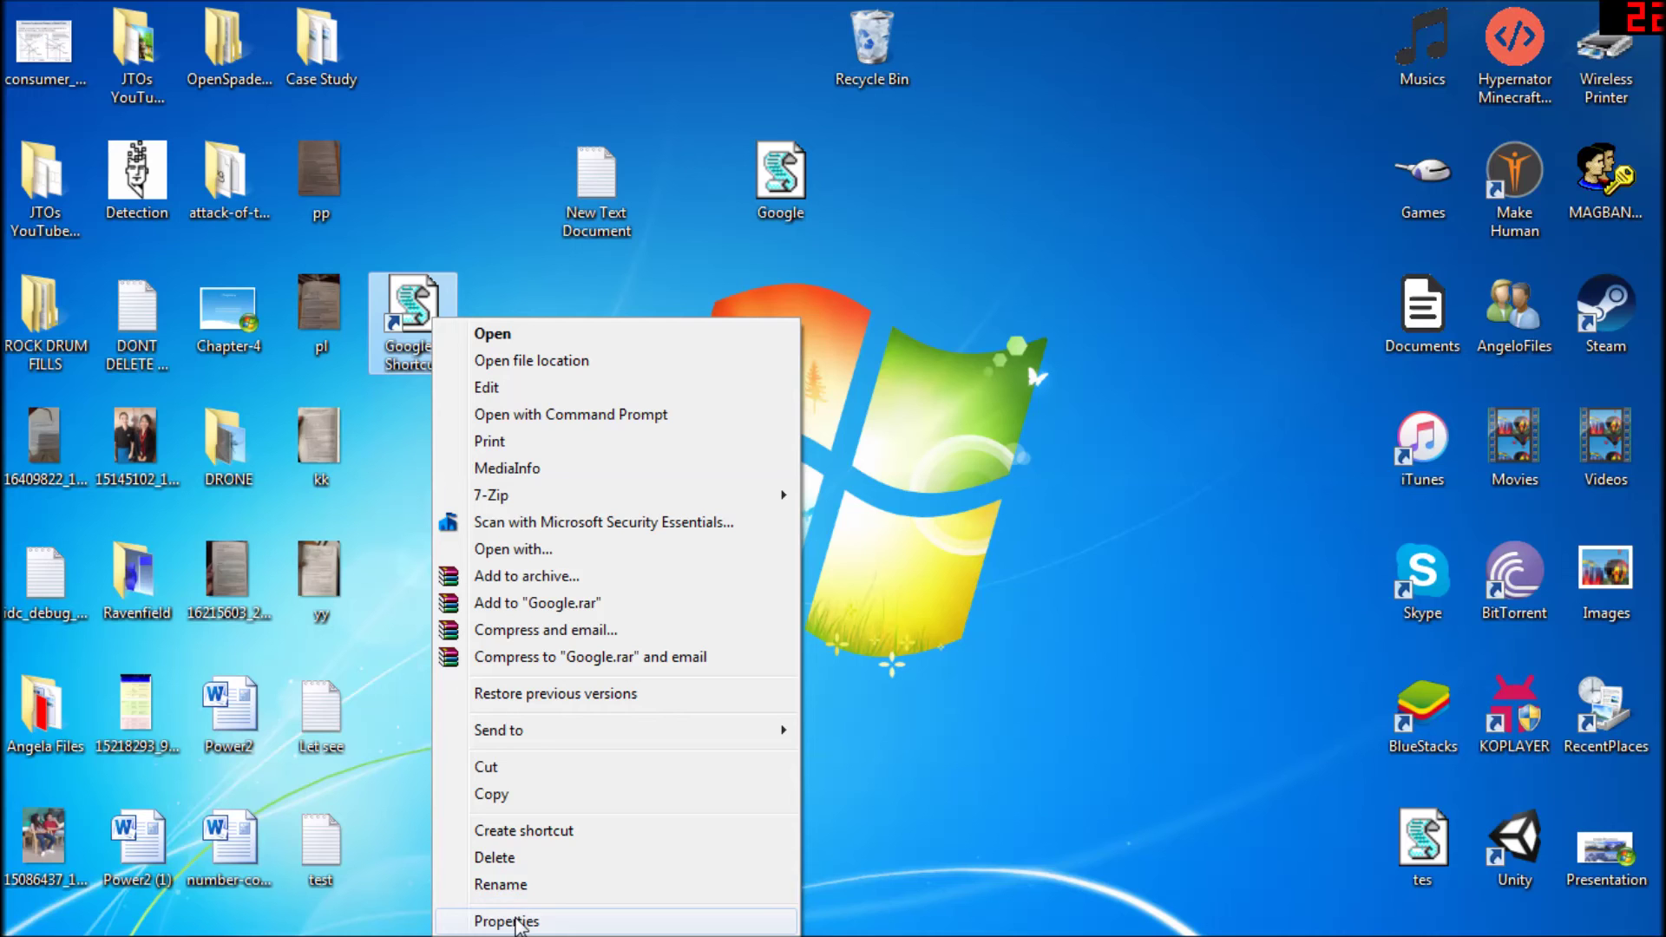
click(522, 922)
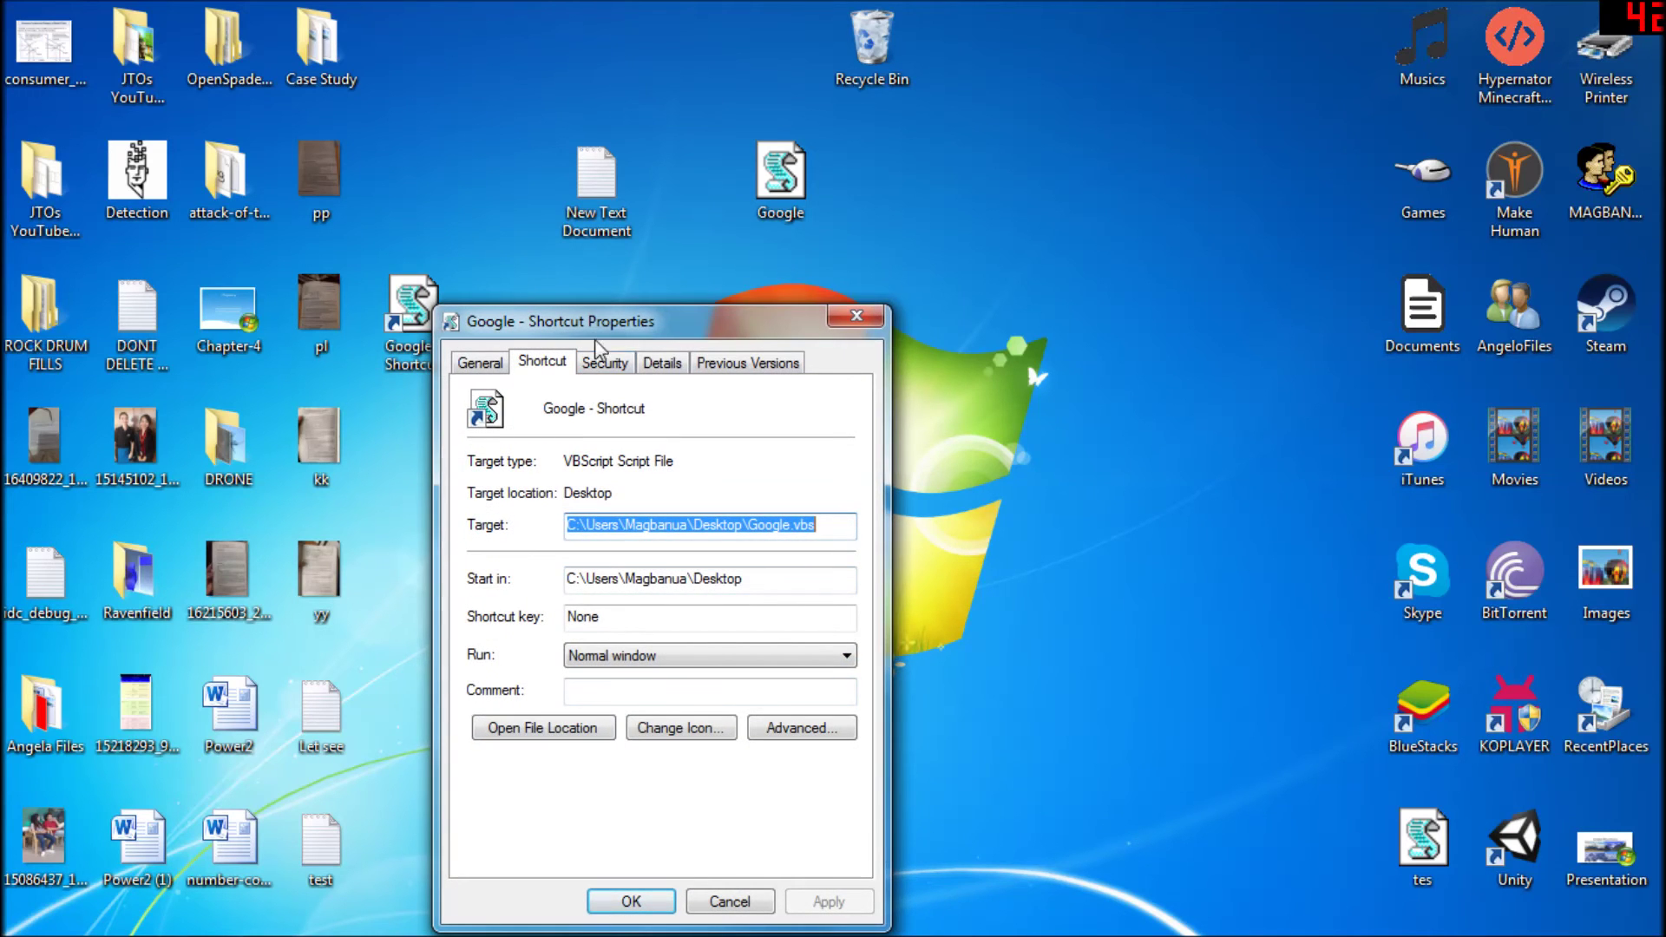
mouse_move(637, 334)
mouse_down()
mouse_move(883, 154)
mouse_move(1288, 390)
mouse_up()
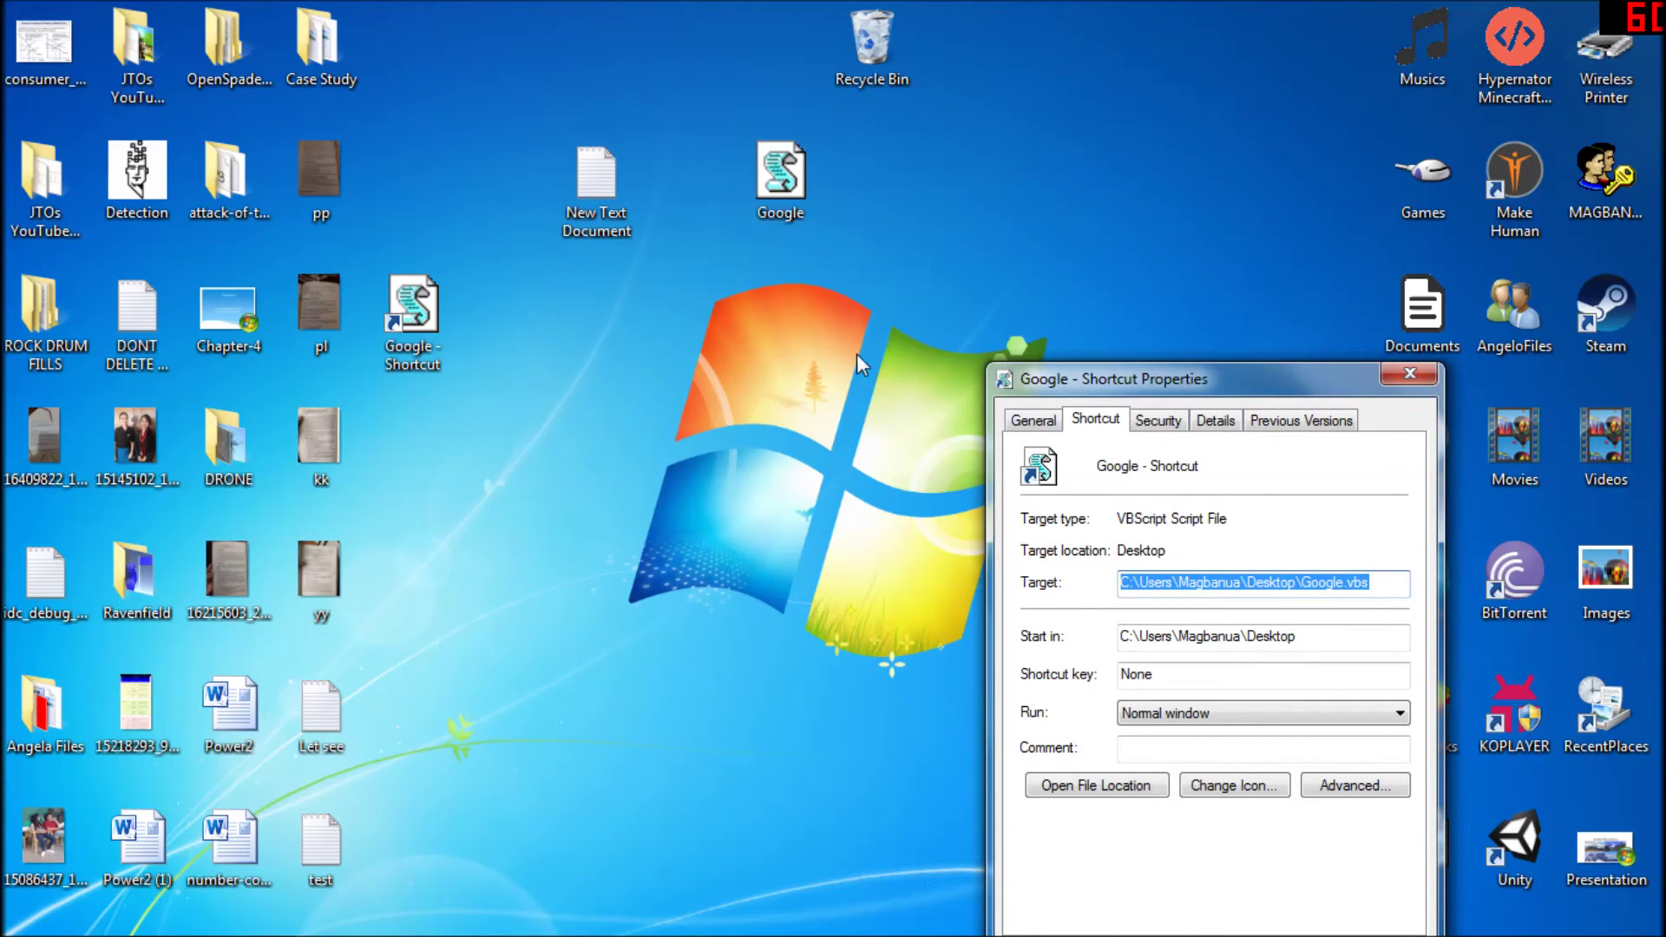
Test the CRITICAL VIRUS popup, then place the shortcut beside Google and reposition its properties
drag(413, 326, 782, 182)
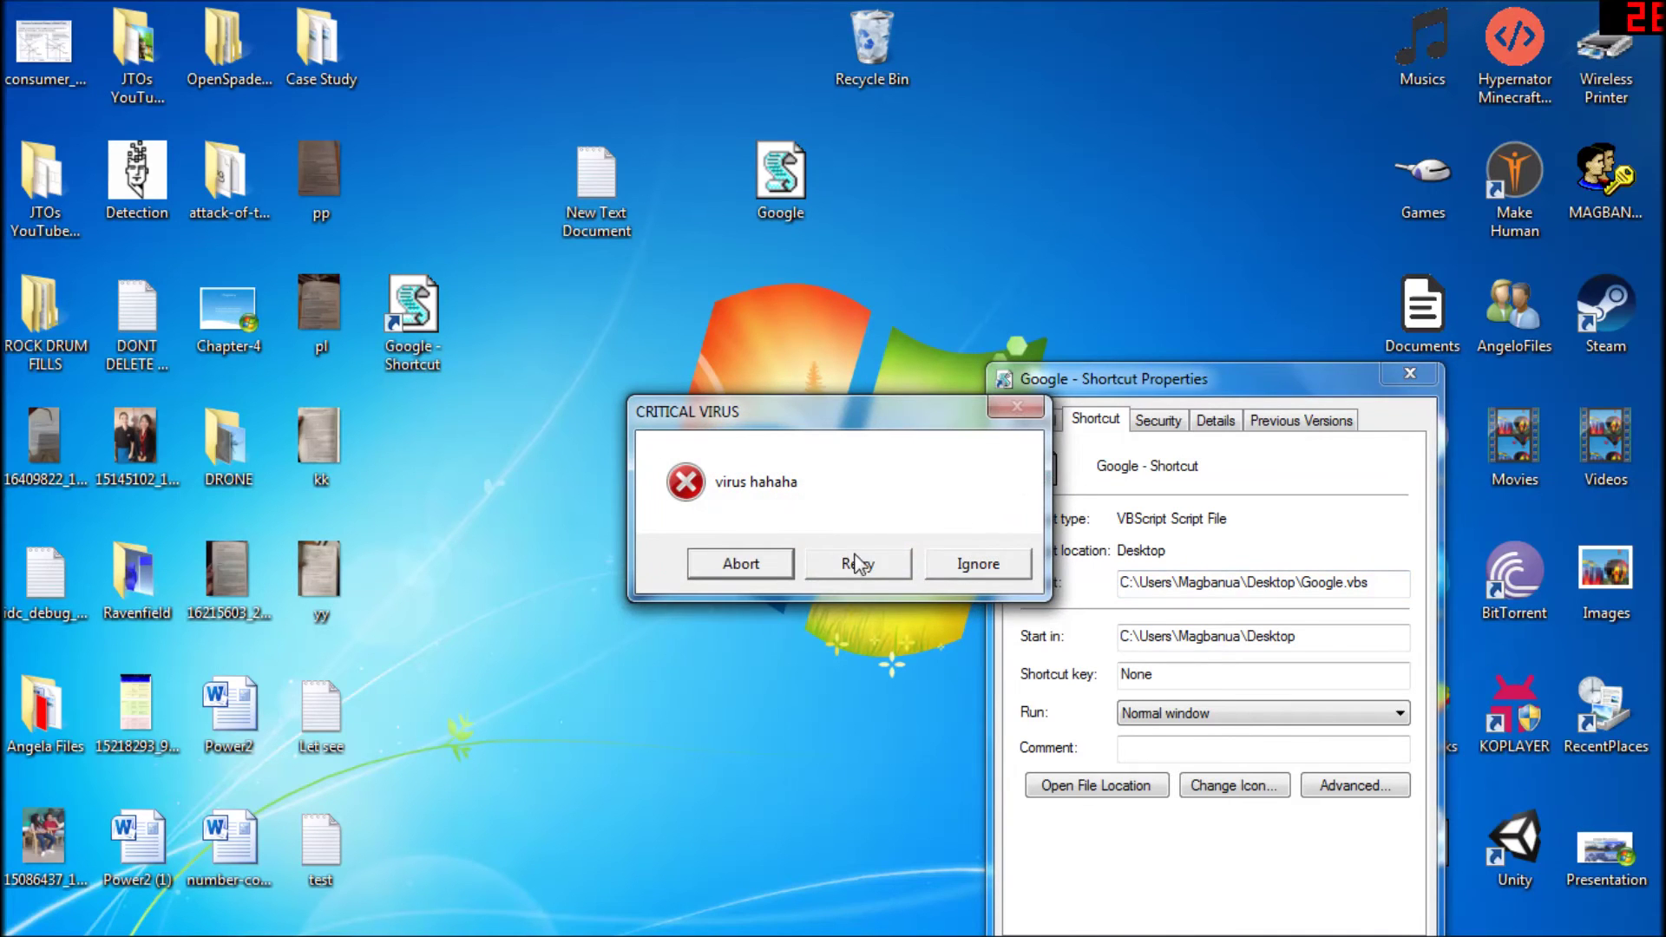
click(858, 564)
drag(413, 326, 913, 203)
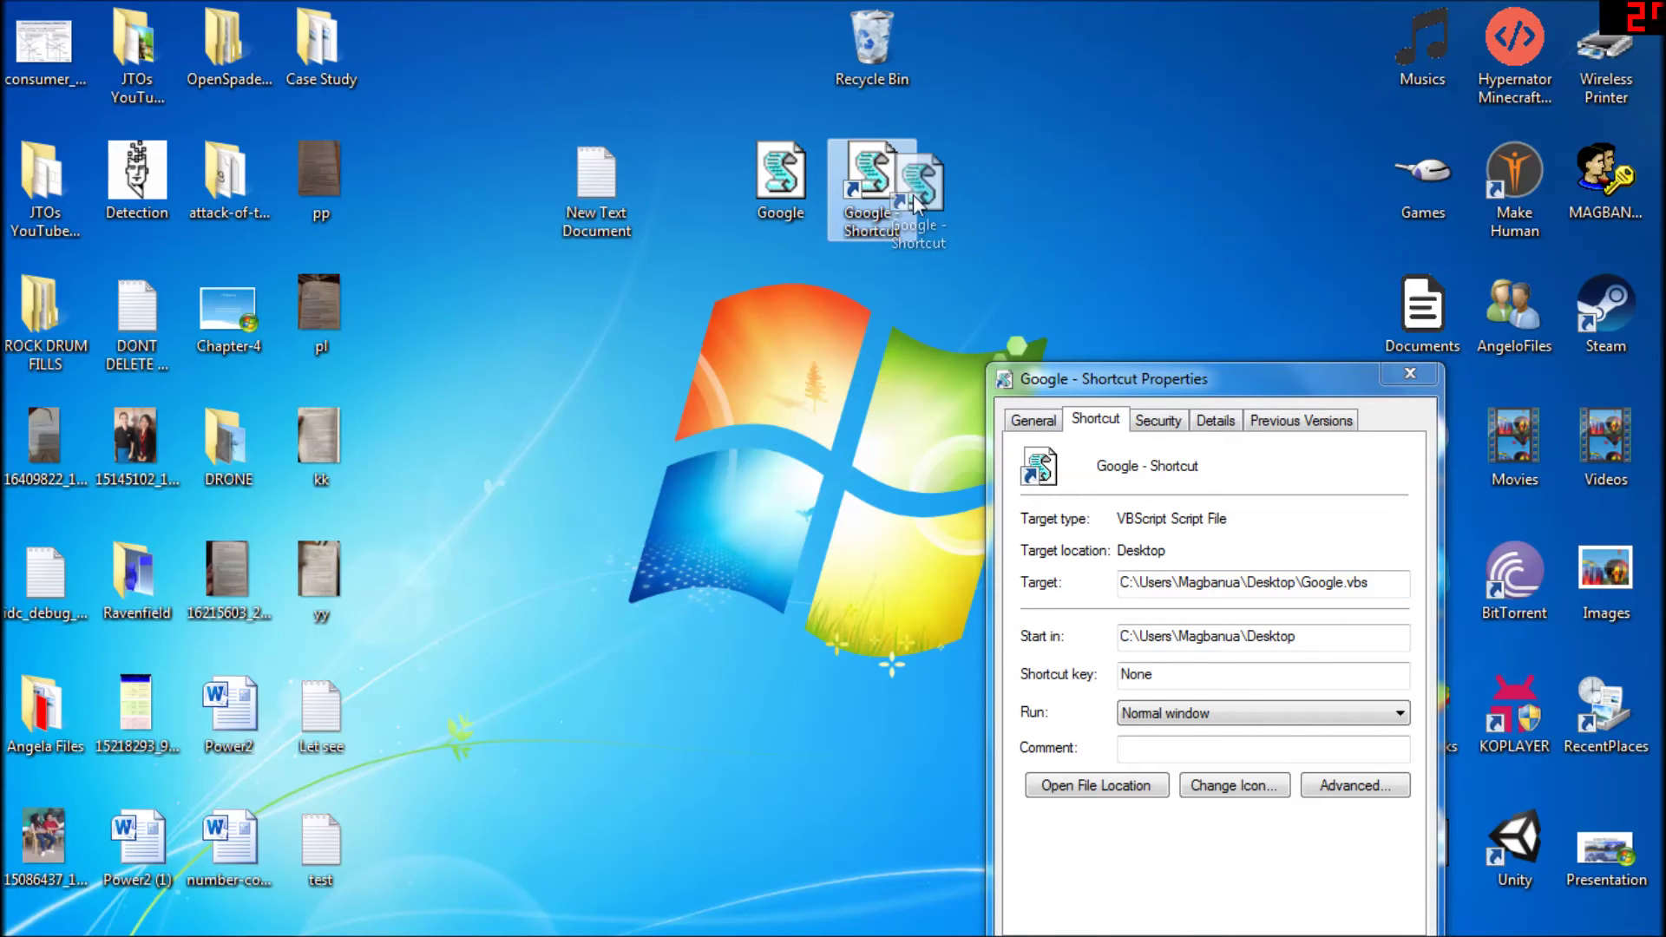
drag(866, 275, 959, 231)
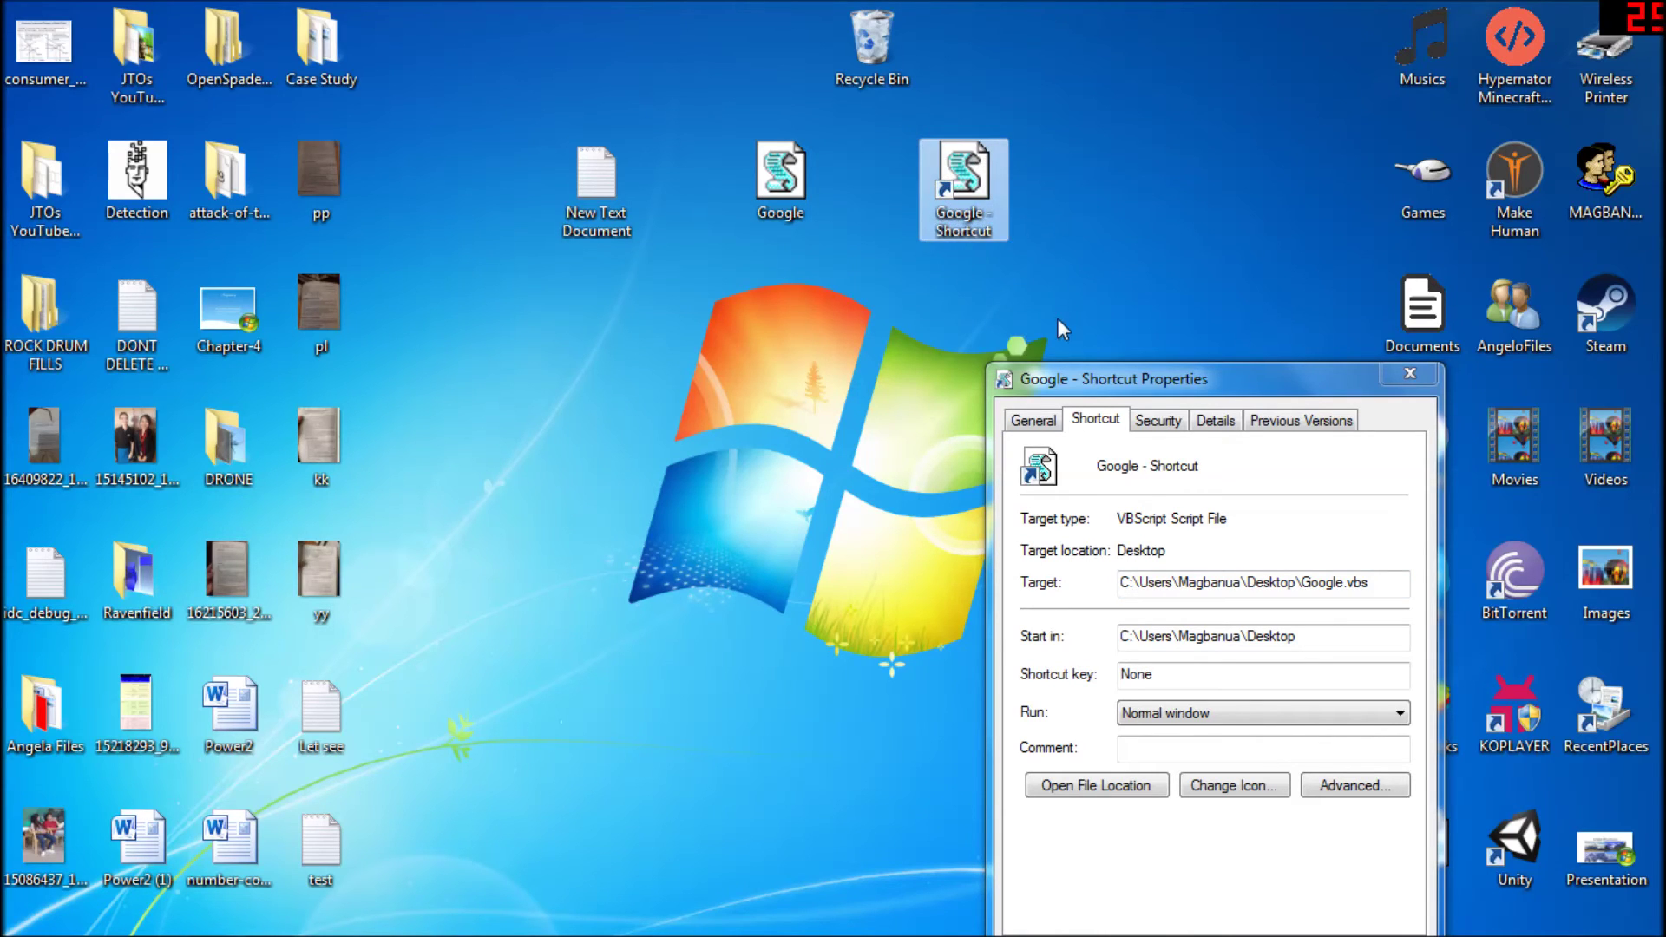
drag(1098, 377, 1081, 185)
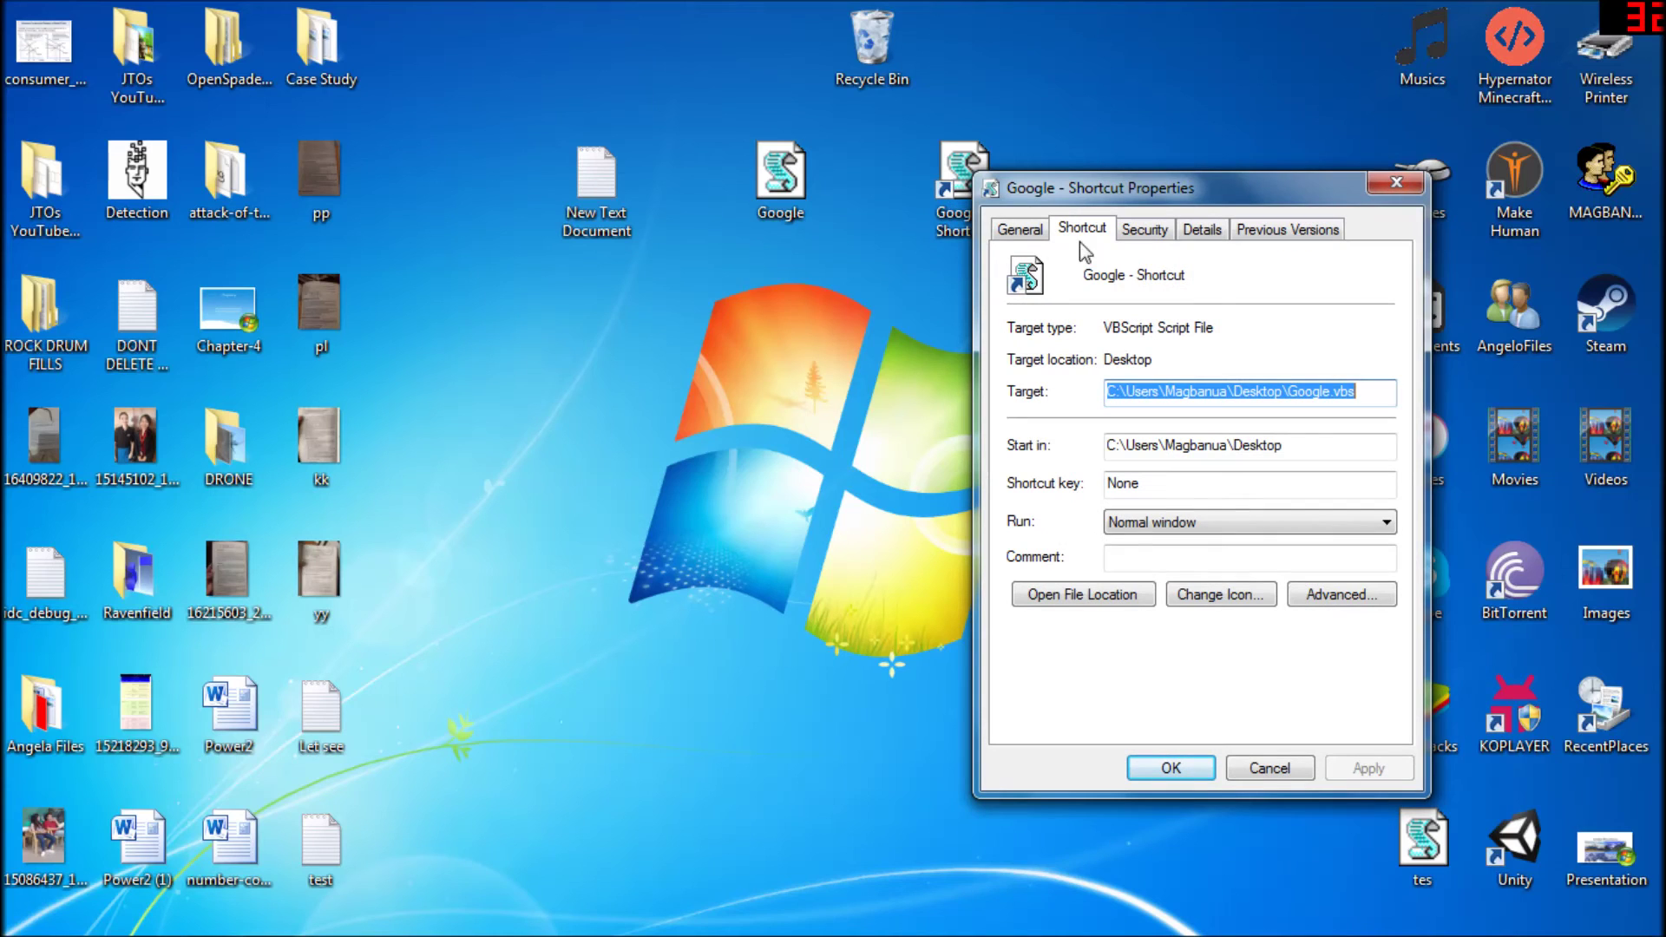
Give the Google shortcut the landscape picture icon, then apply and close its properties
click(1225, 596)
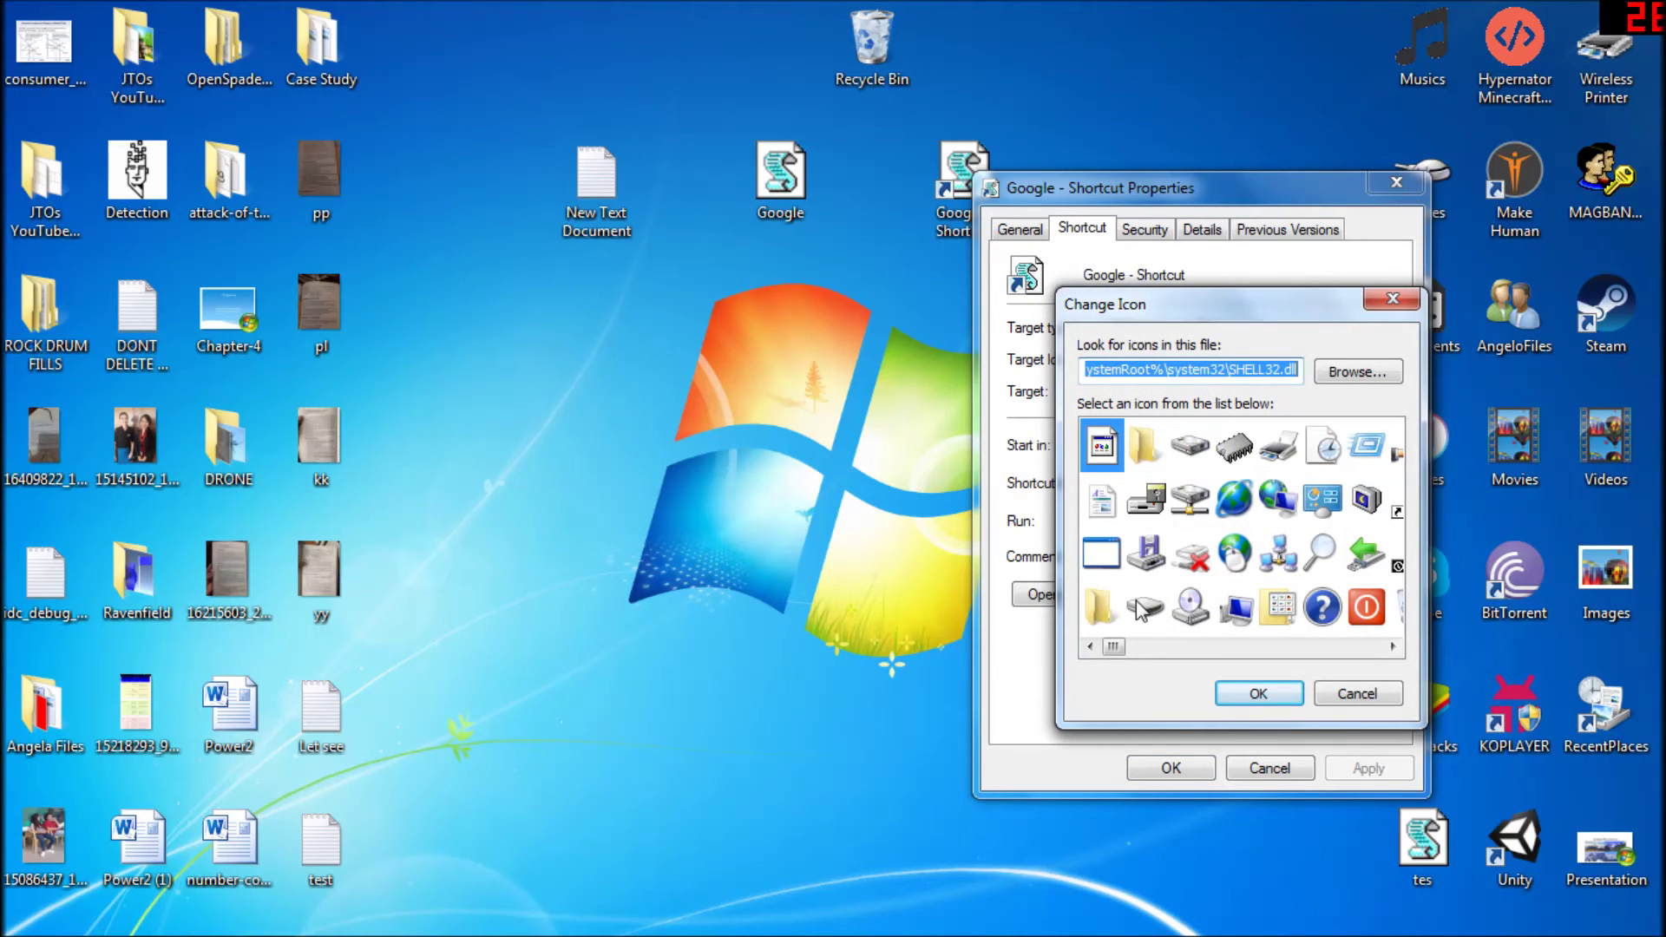
drag(1114, 647, 1354, 658)
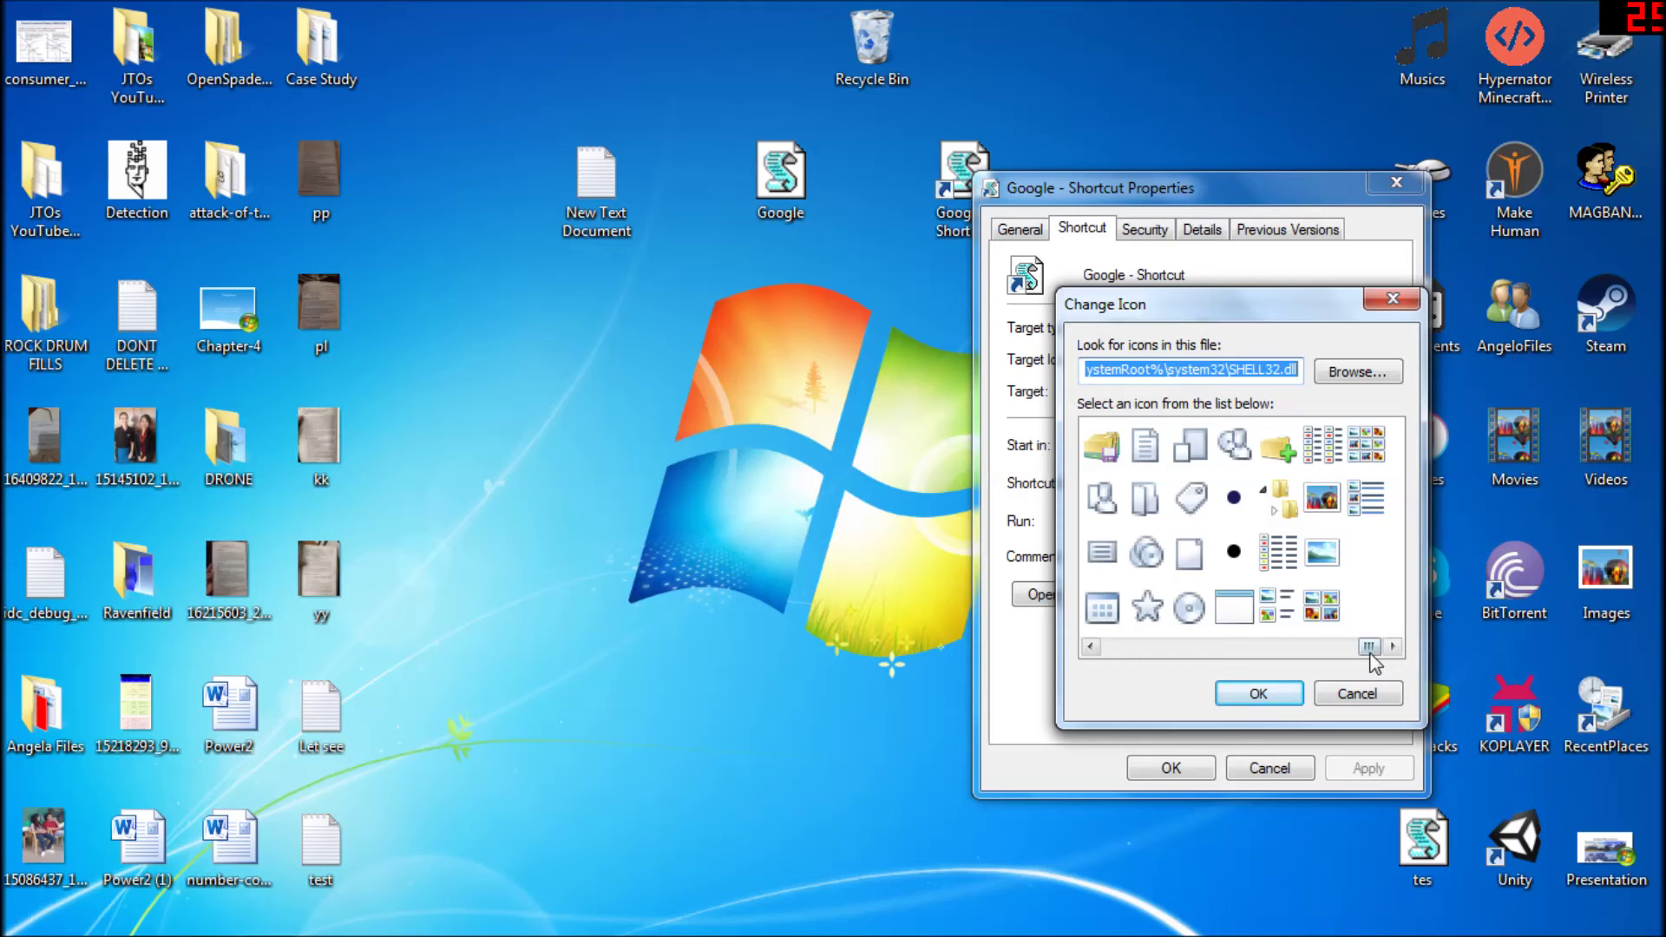
drag(1369, 647, 1104, 651)
click(1100, 649)
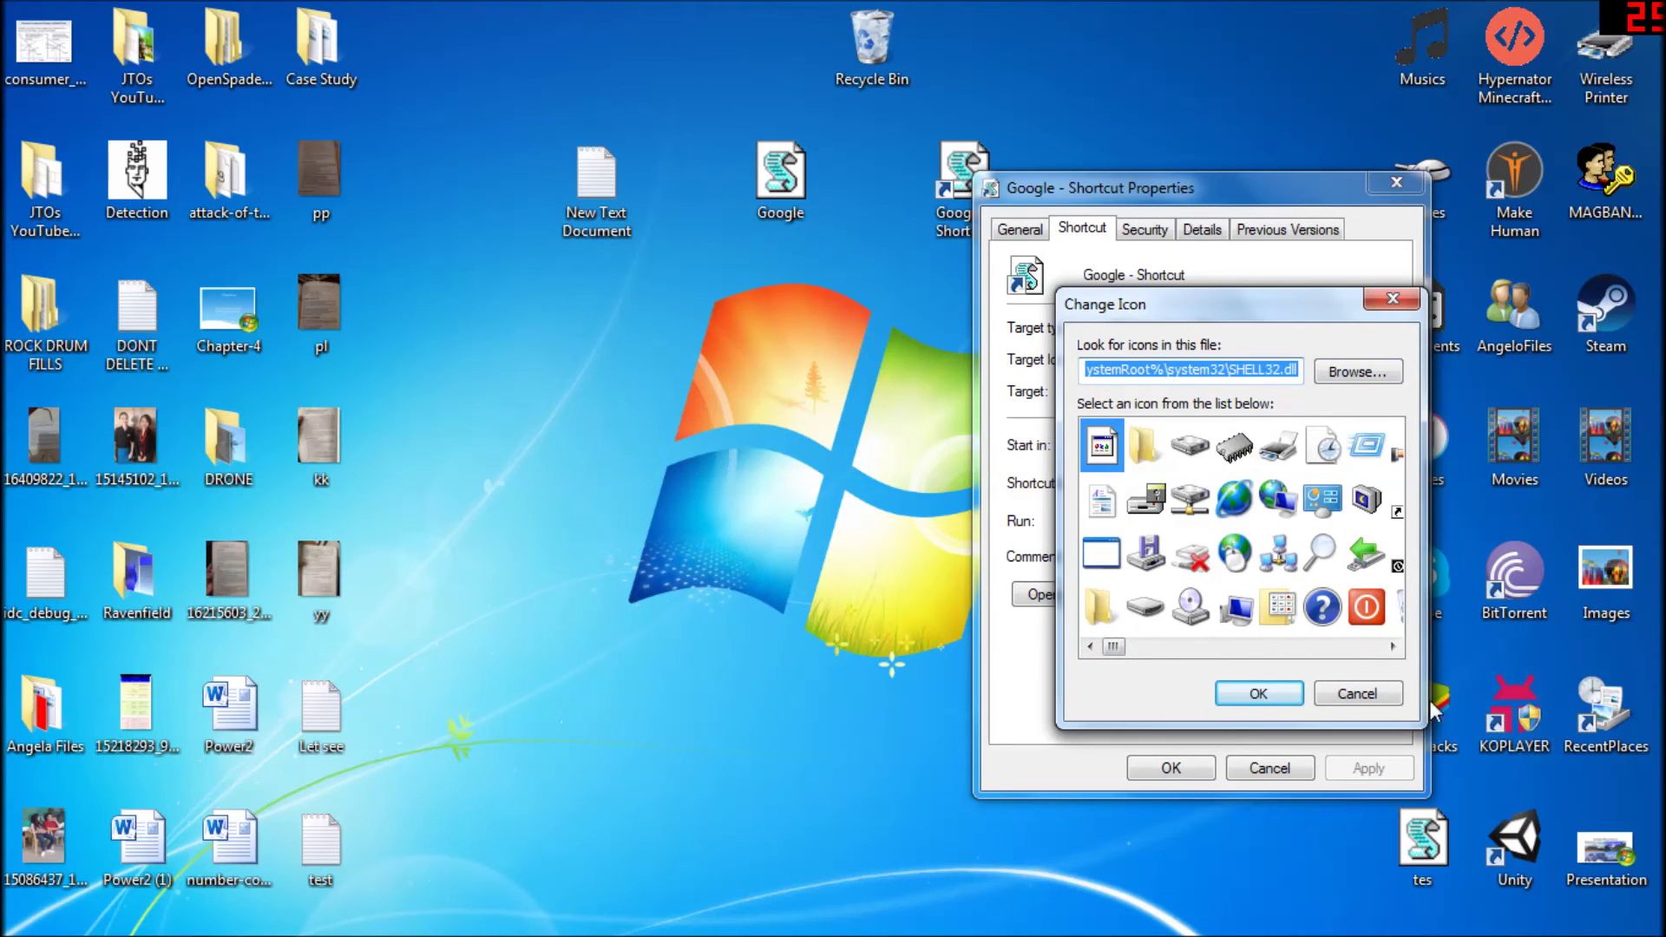
drag(1114, 651, 1100, 651)
drag(1188, 371, 1295, 369)
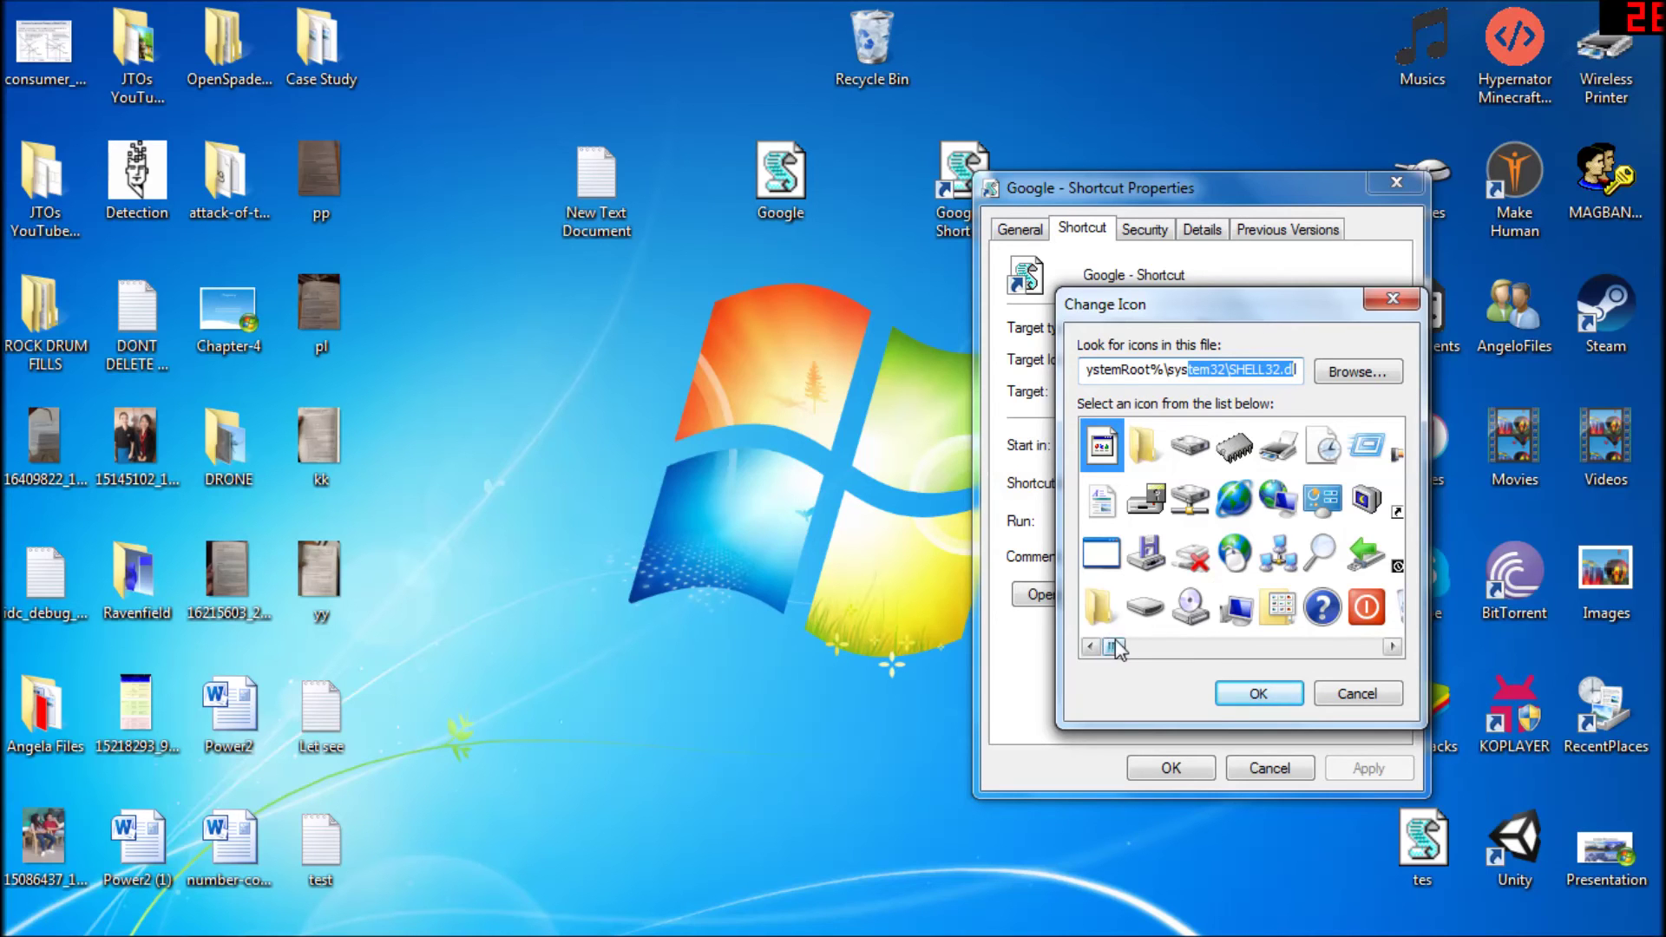
drag(1117, 645, 1386, 647)
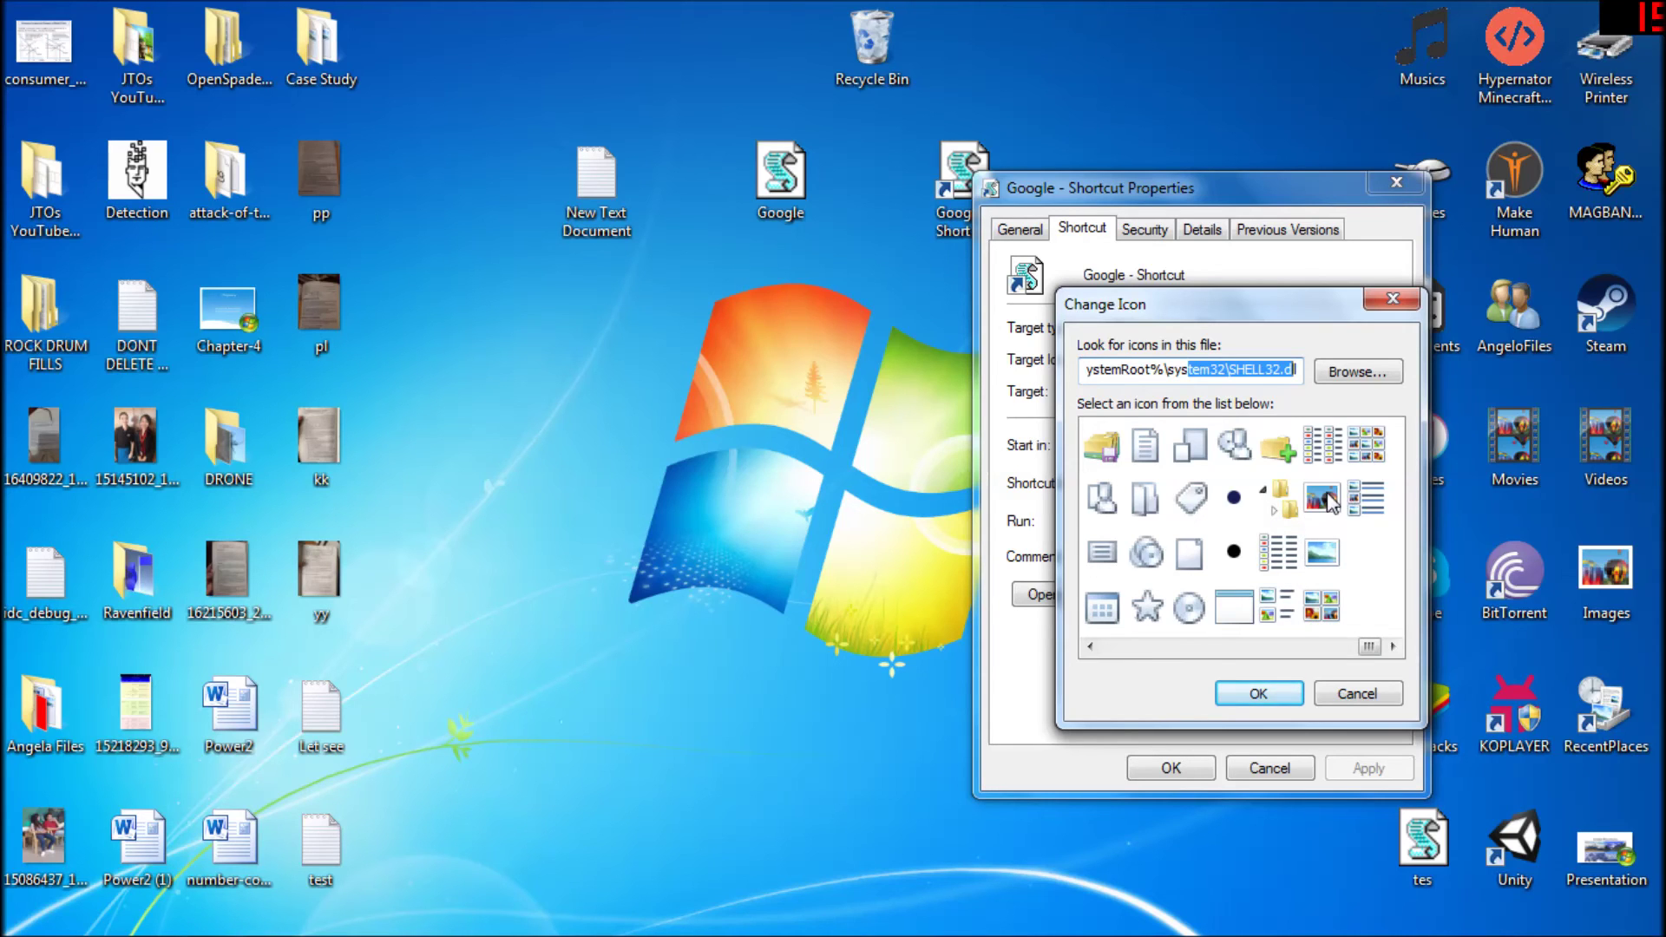
click(1320, 500)
click(1252, 698)
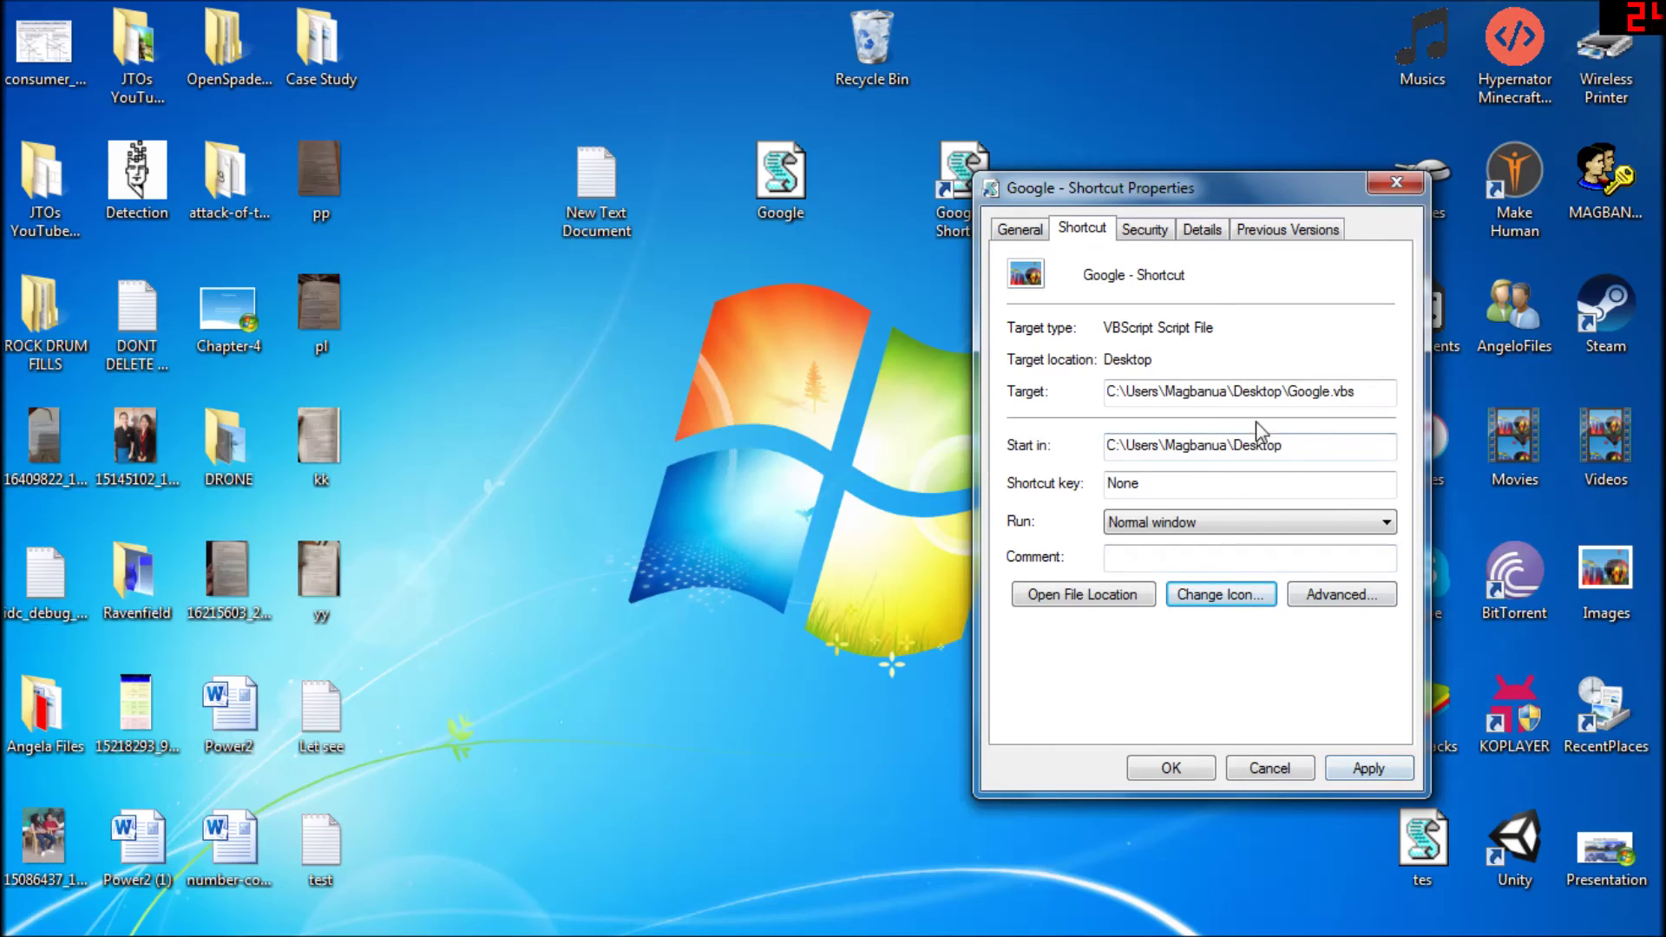
click(1357, 768)
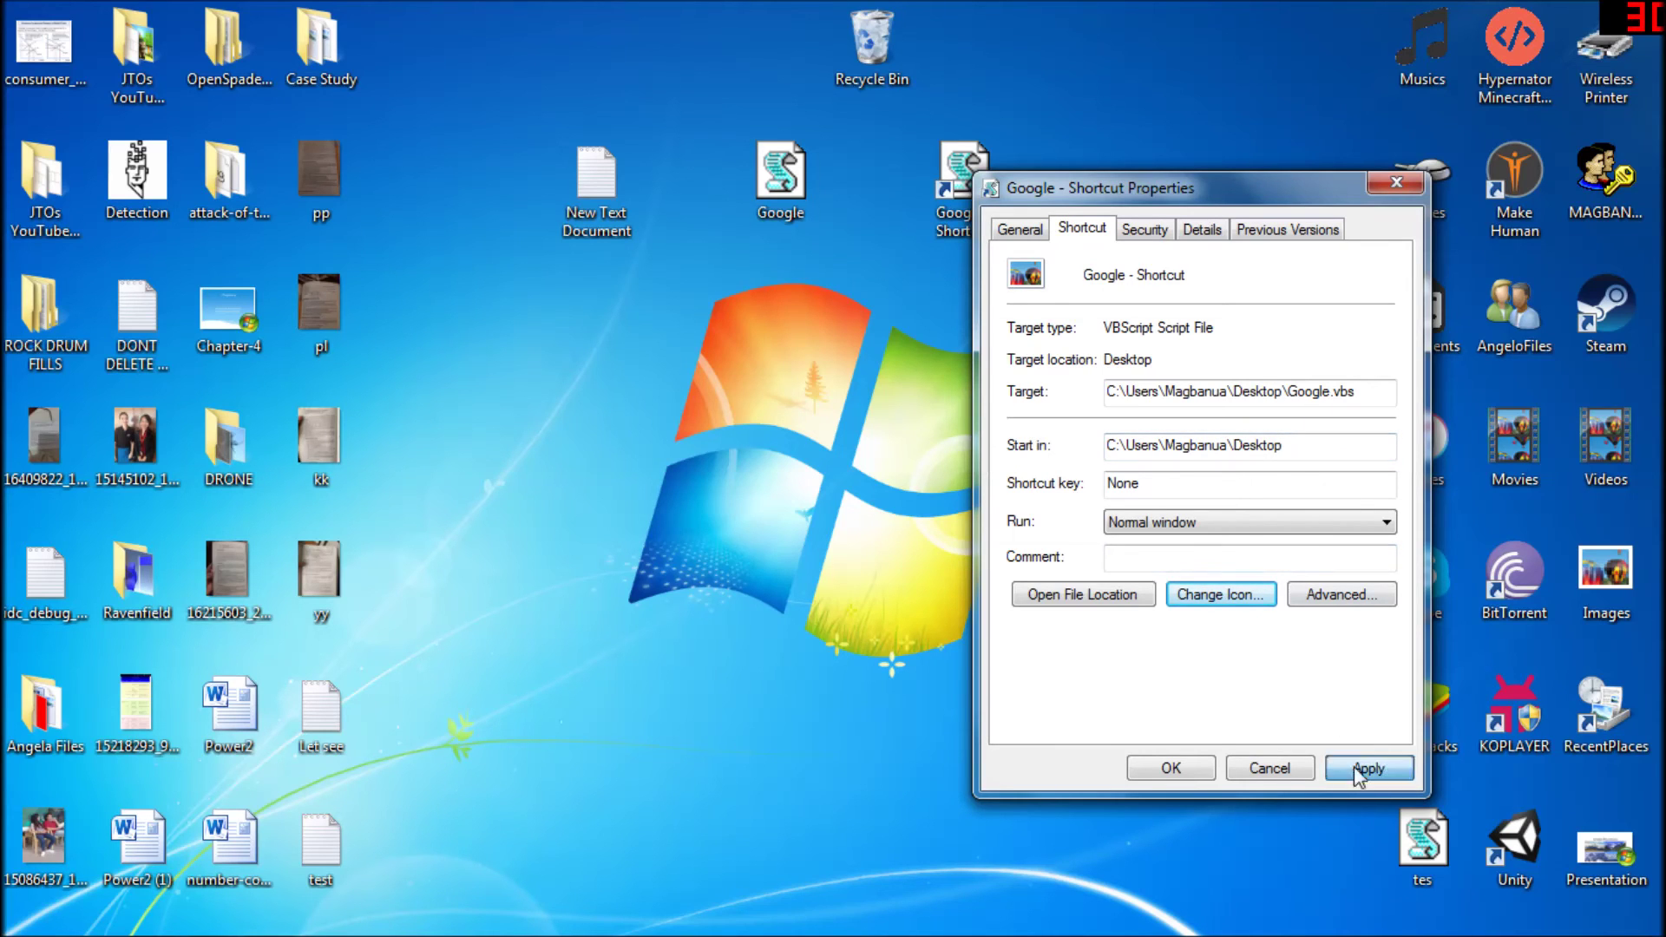
click(1181, 767)
Rename the picture shortcut to 'Google' by removing ' - Shortcut' from its name
click(959, 222)
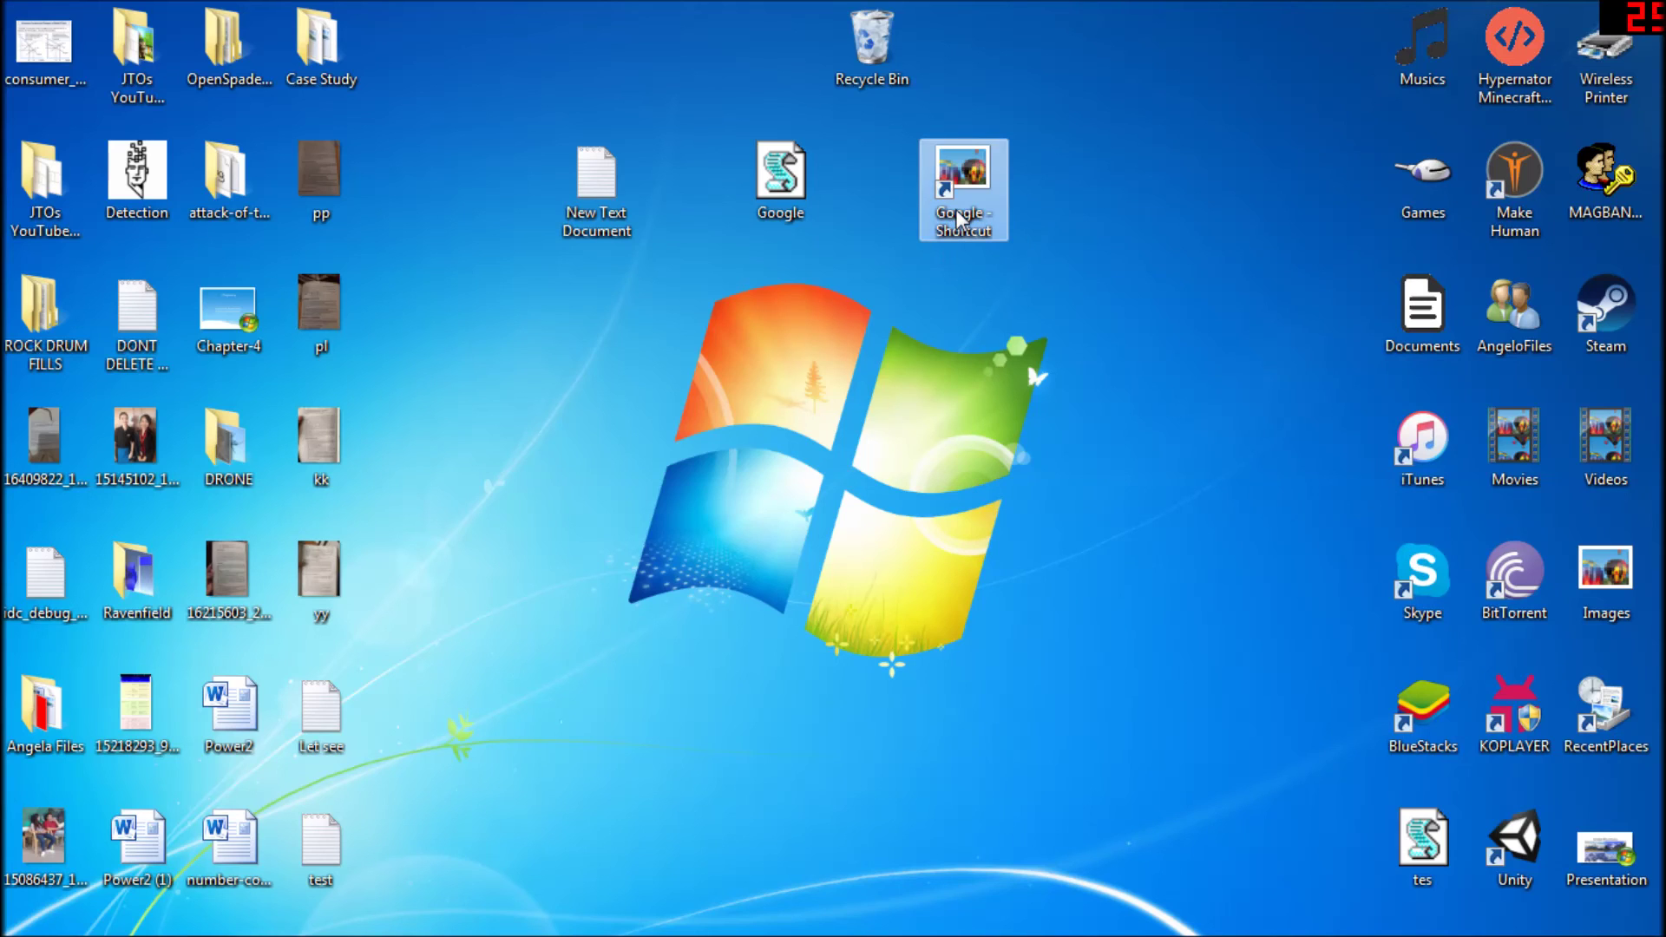
right_click(960, 220)
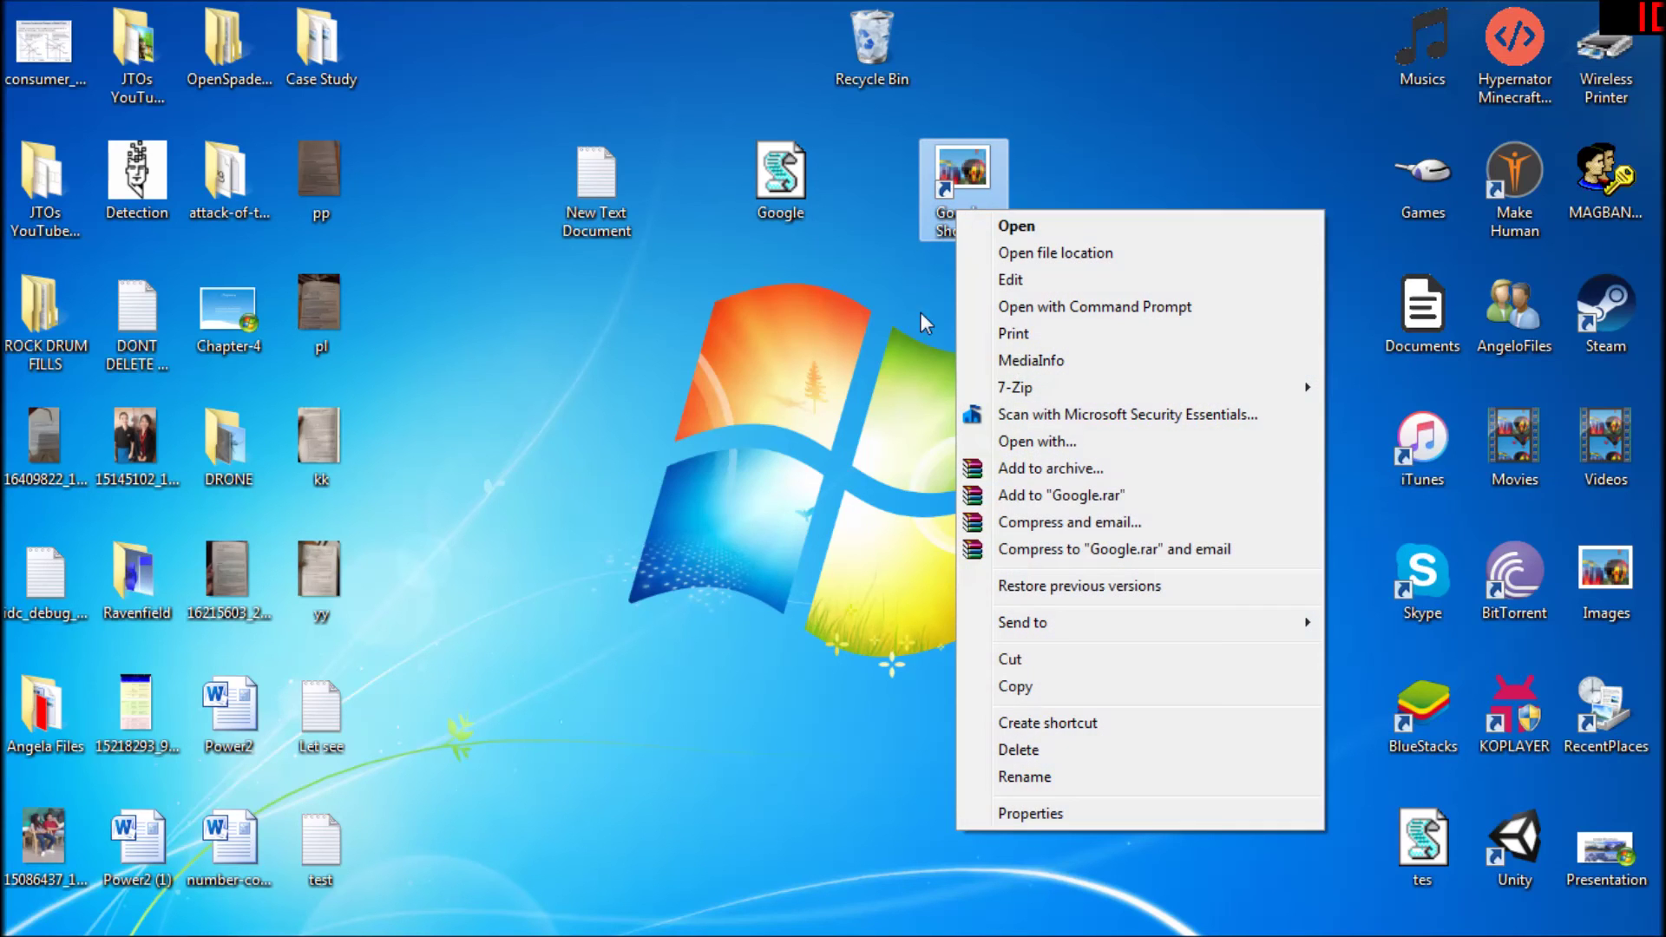
click(1003, 780)
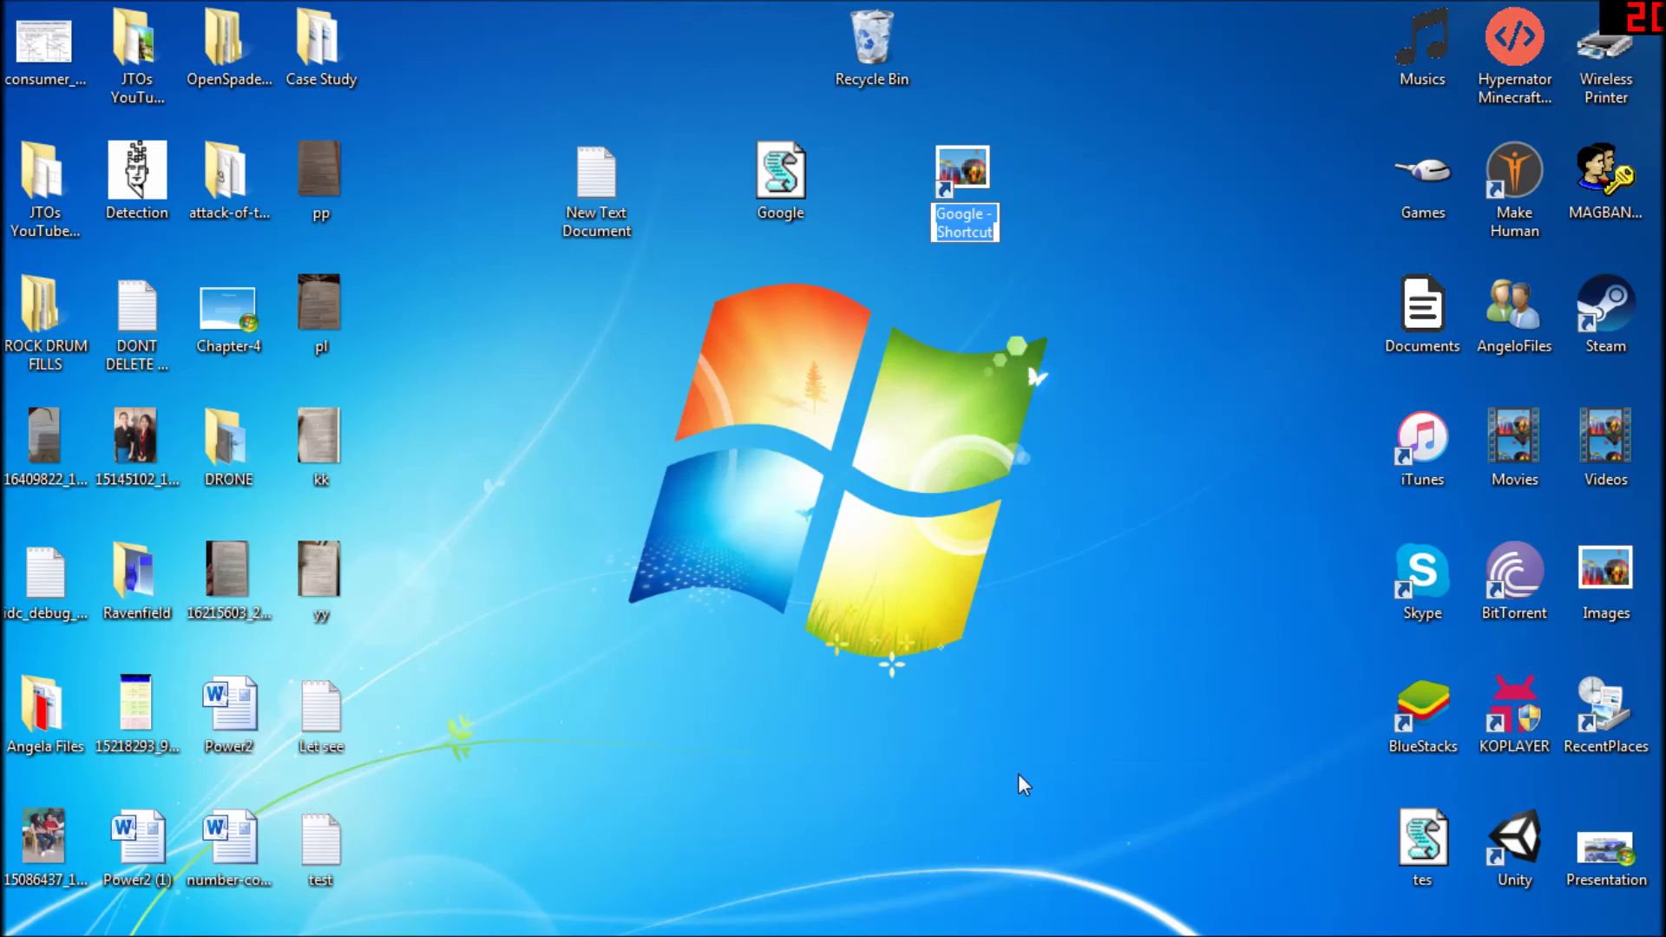
key(End)
key(BackSpace)
key(BackSpace)
key(BackSpace)
key(BackSpace)
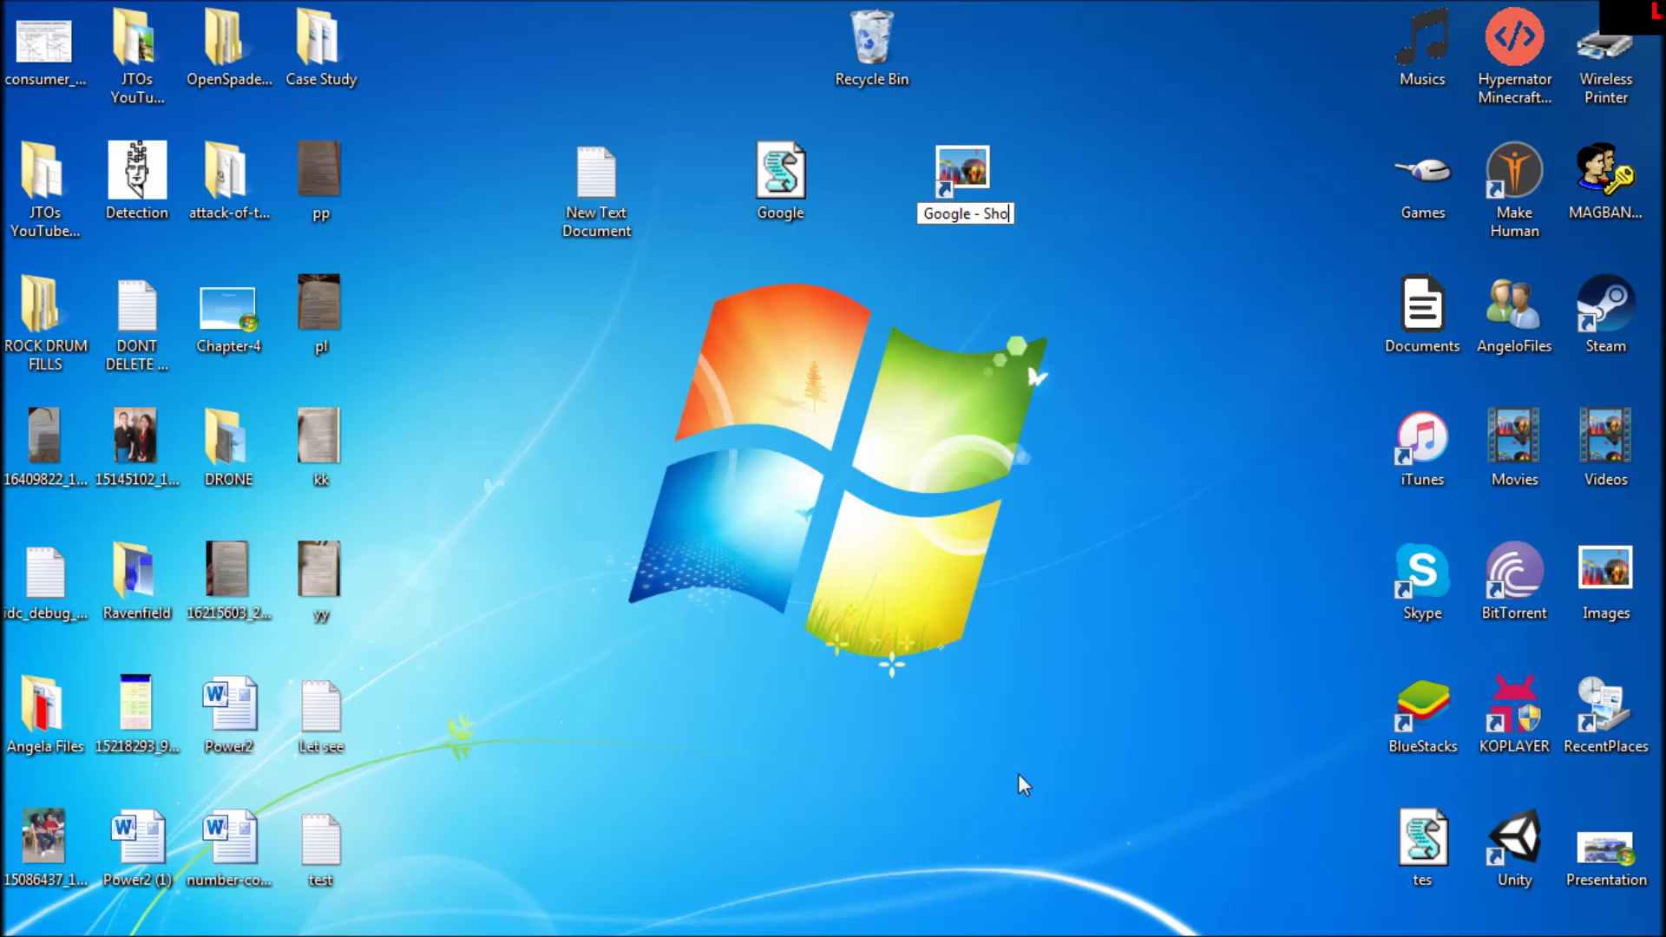
key(BackSpace)
key(BackSpace)
key(BackSpace)
key(BackSpace)
key(BackSpace)
key(BackSpace)
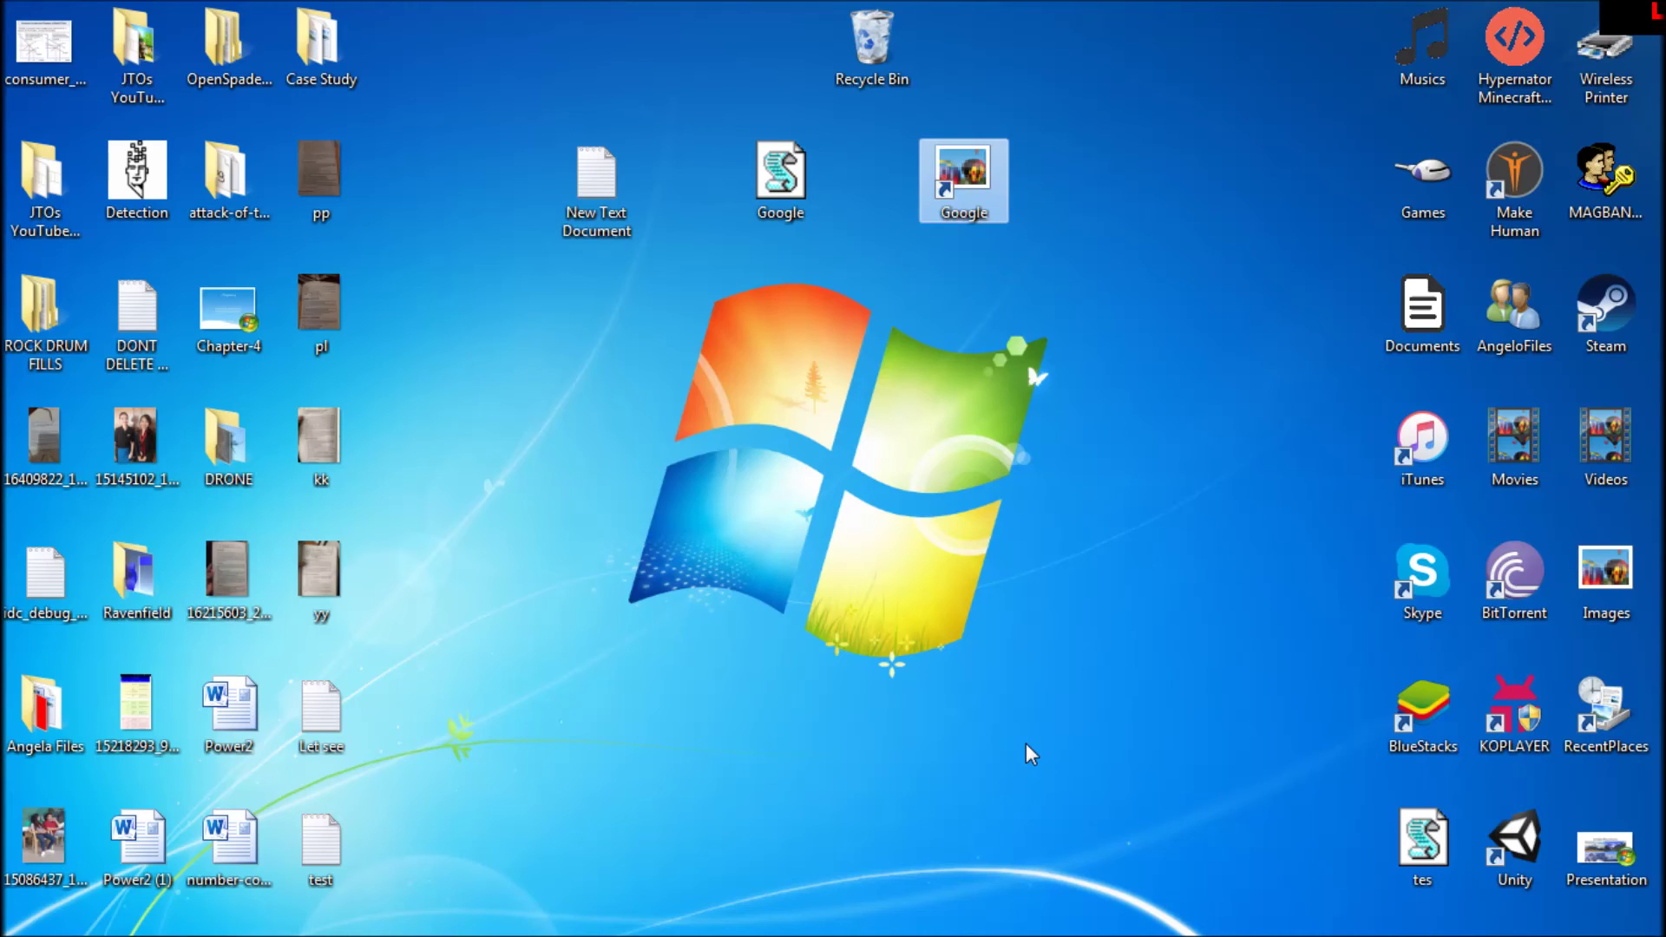
click(575, 109)
Select New Text Document and the Google script and delete them
drag(822, 343, 856, 322)
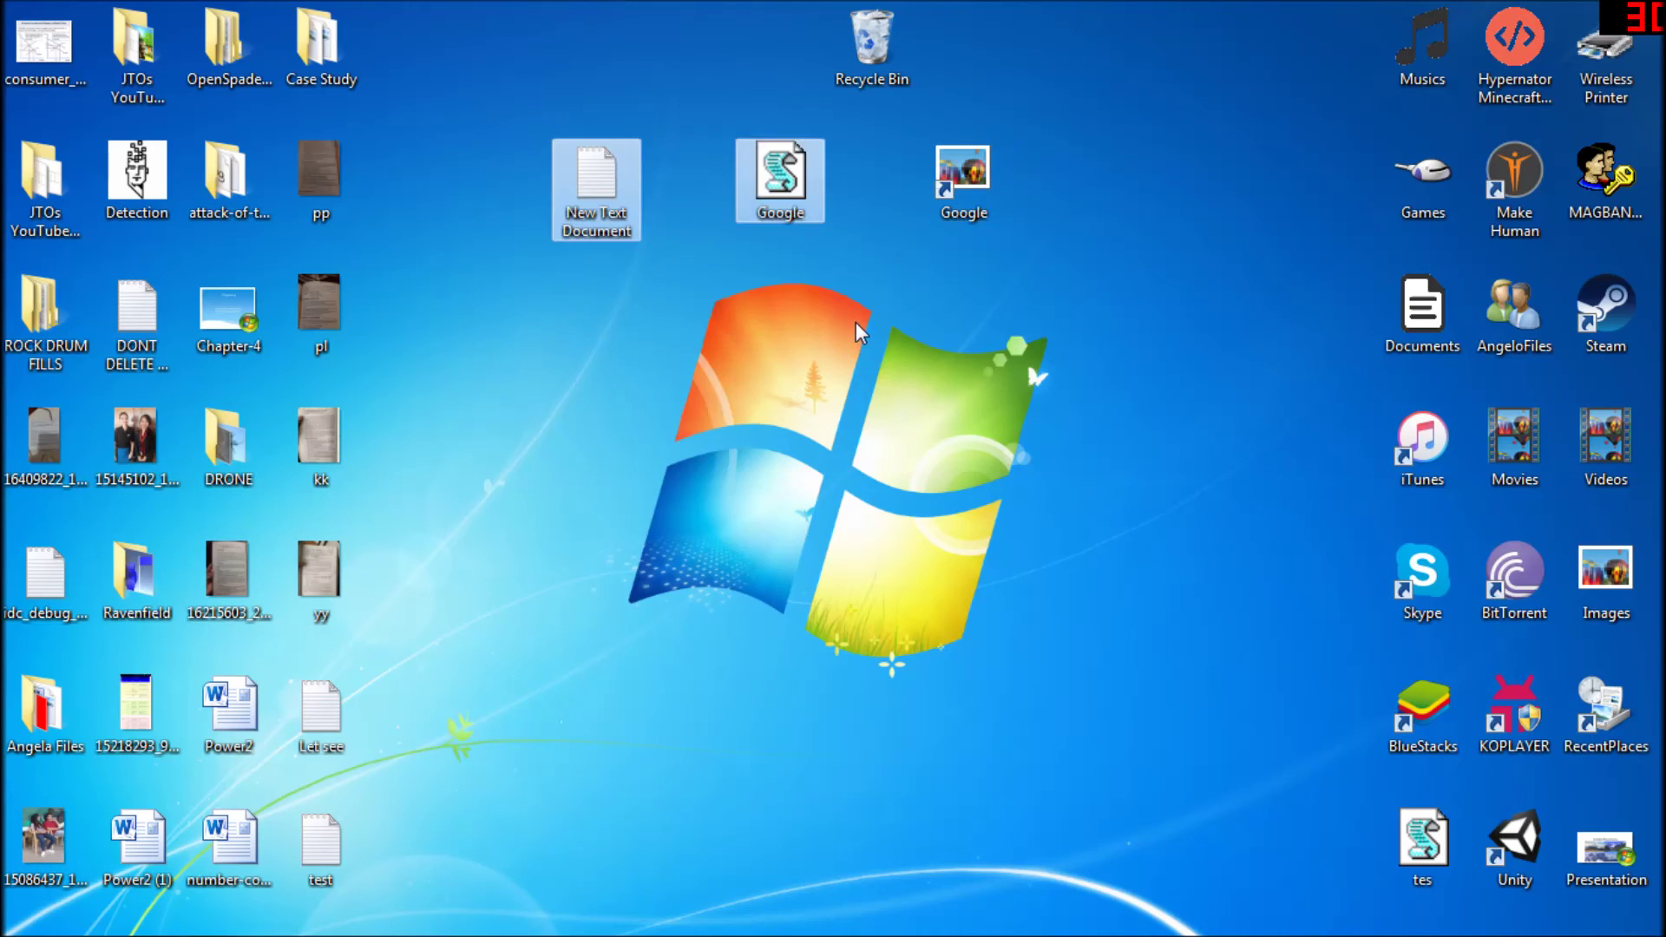
click(855, 322)
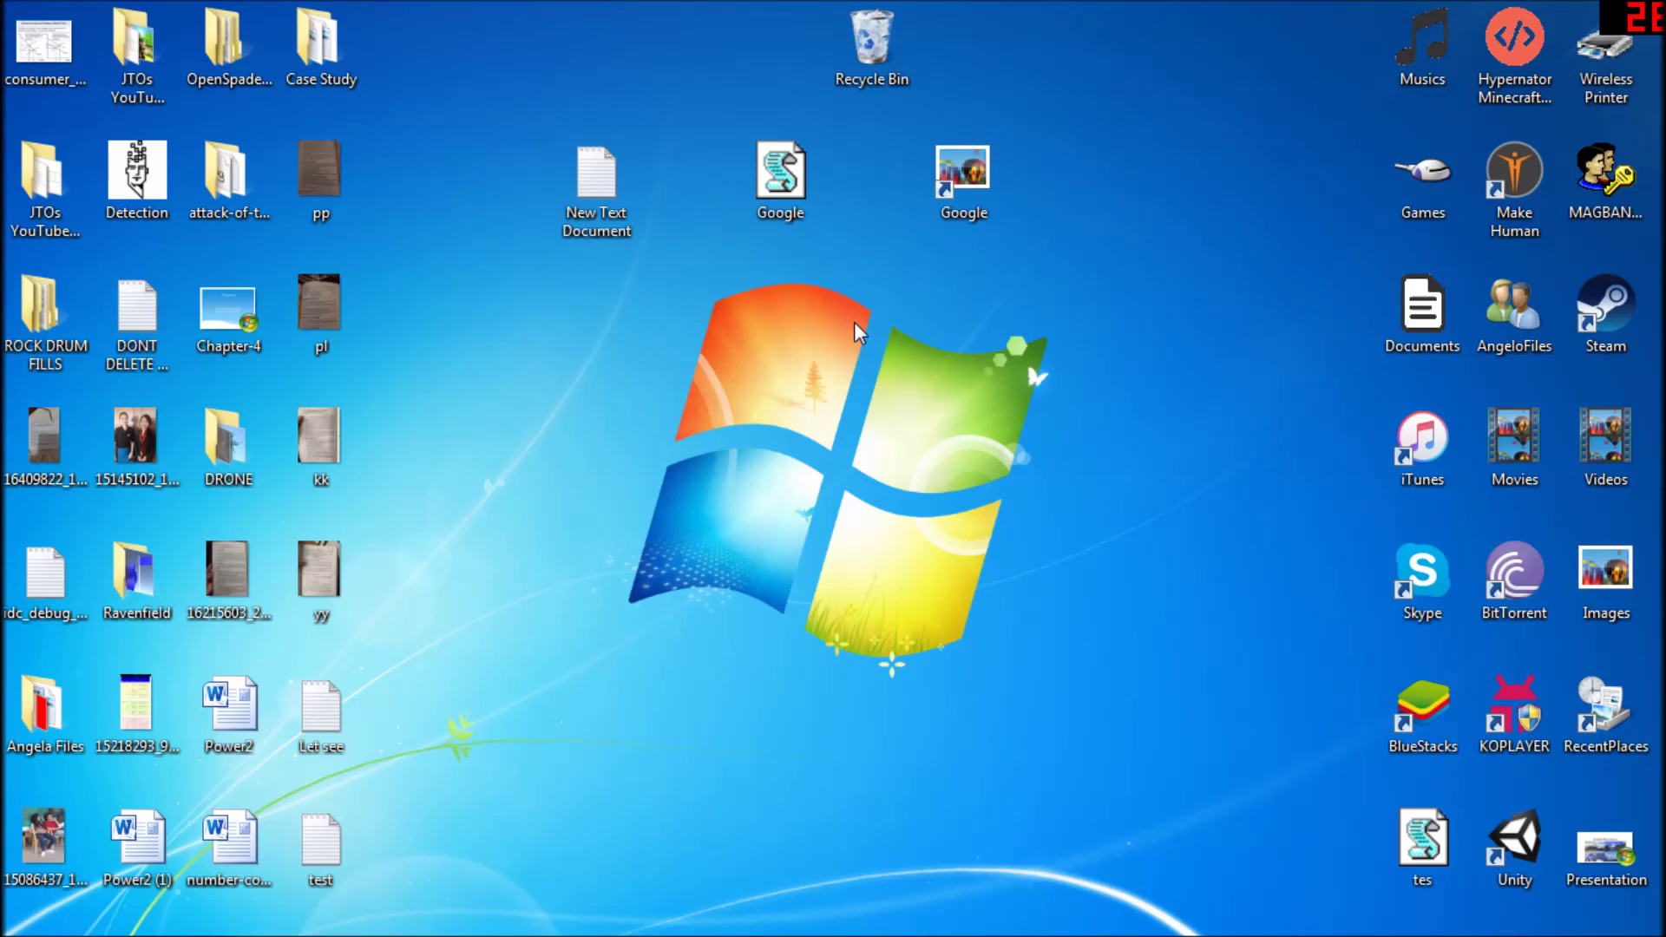
key(Delete)
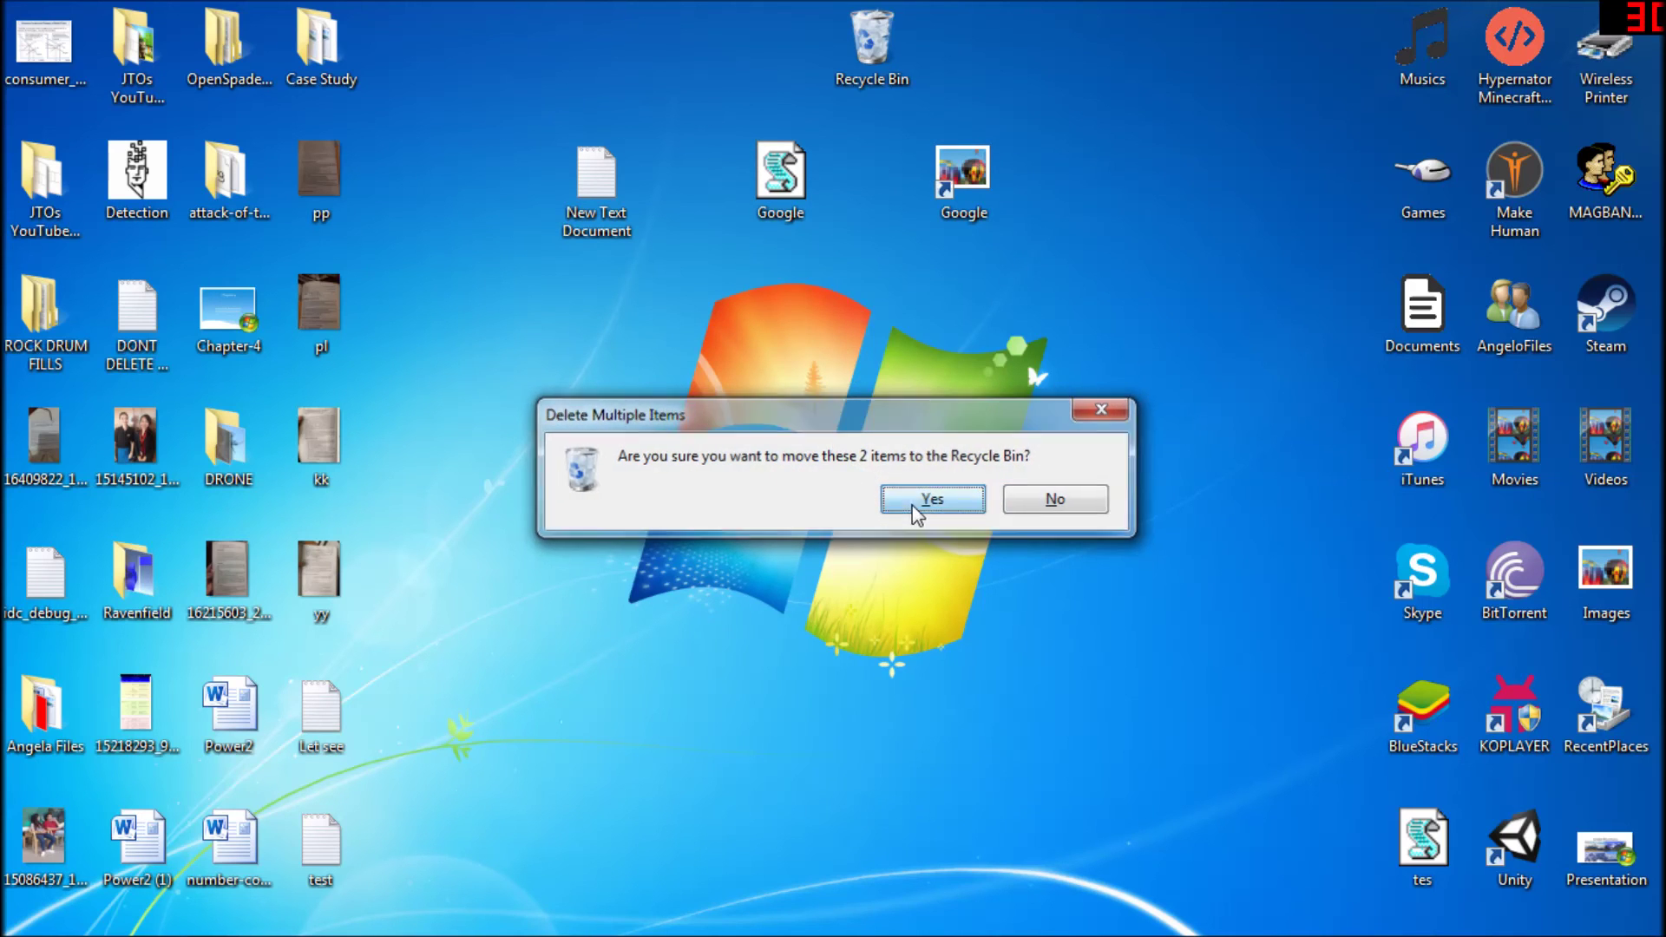
Confirm moving both files to the Recycle Bin, then dismiss the broken-shortcut warning
click(931, 498)
drag(956, 212, 773, 211)
double_click(793, 189)
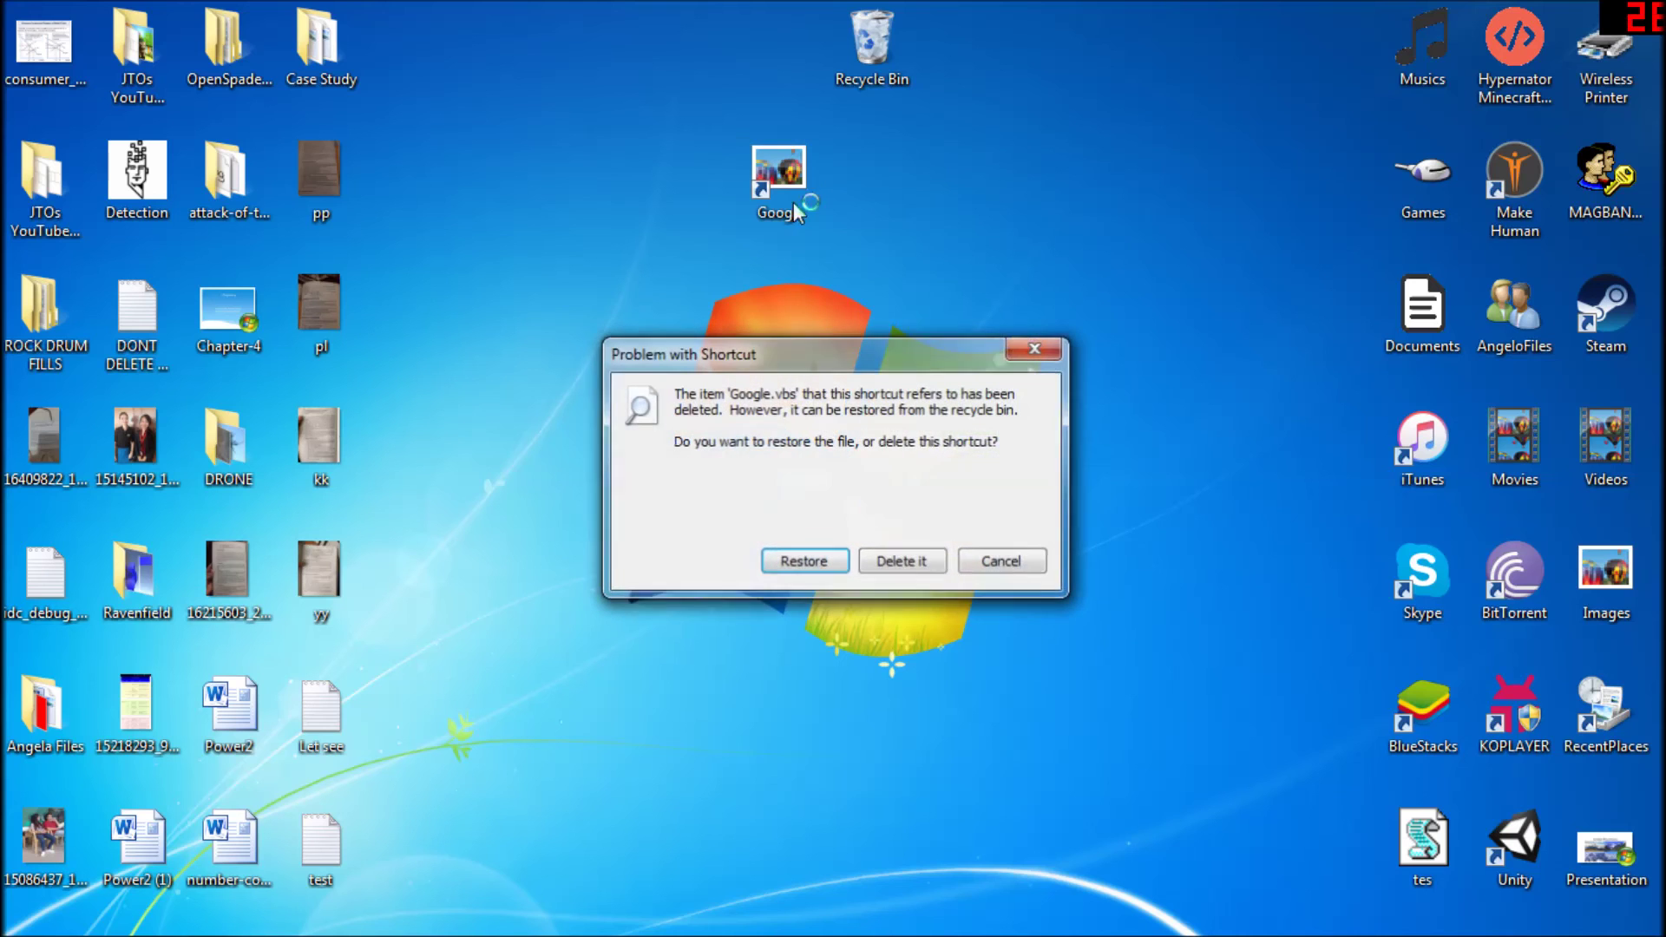
click(1038, 567)
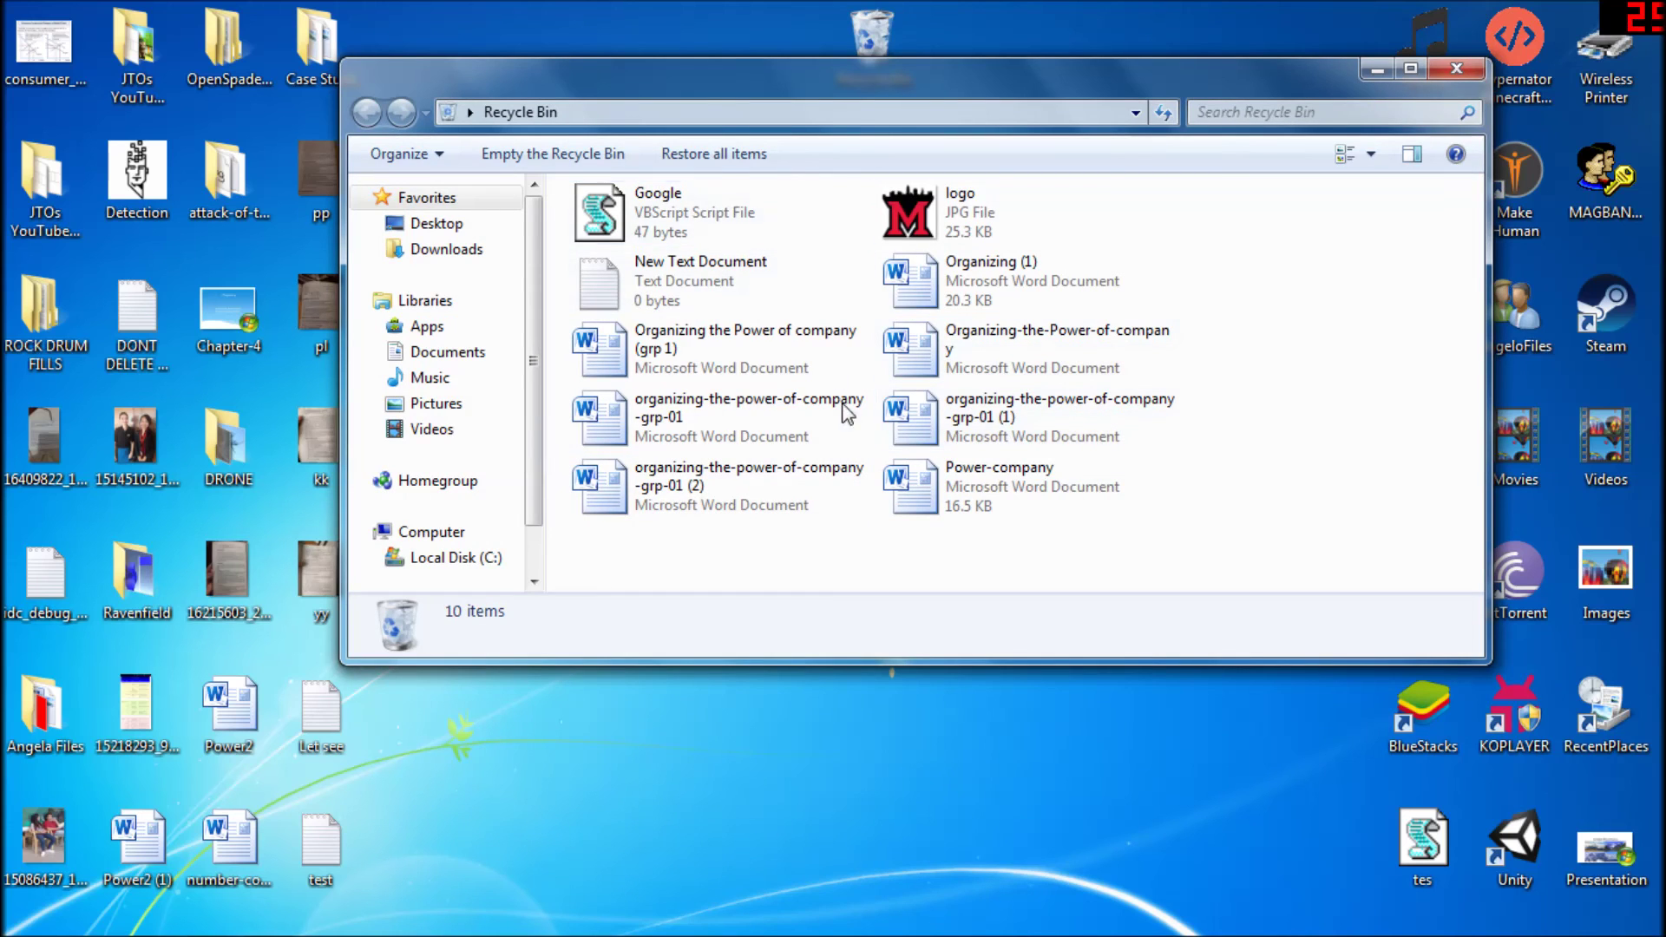
Restore Google.vbs from the Recycle Bin to the desktop and launch the Google shortcut
drag(651, 201, 599, 39)
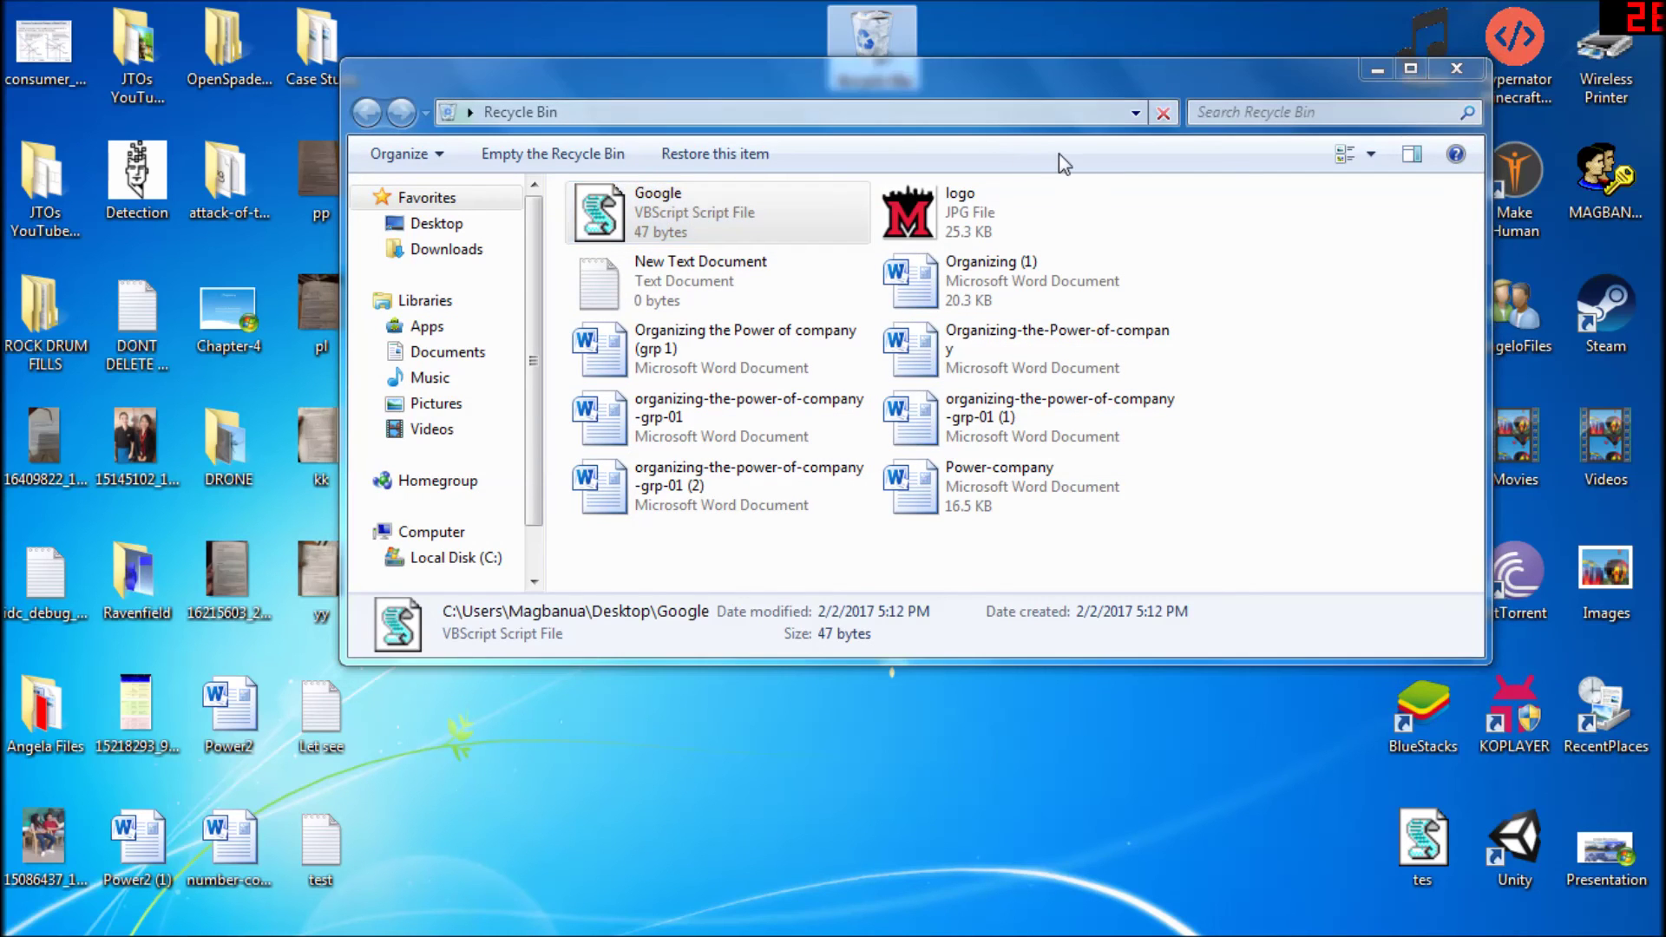
click(1457, 68)
double_click(821, 205)
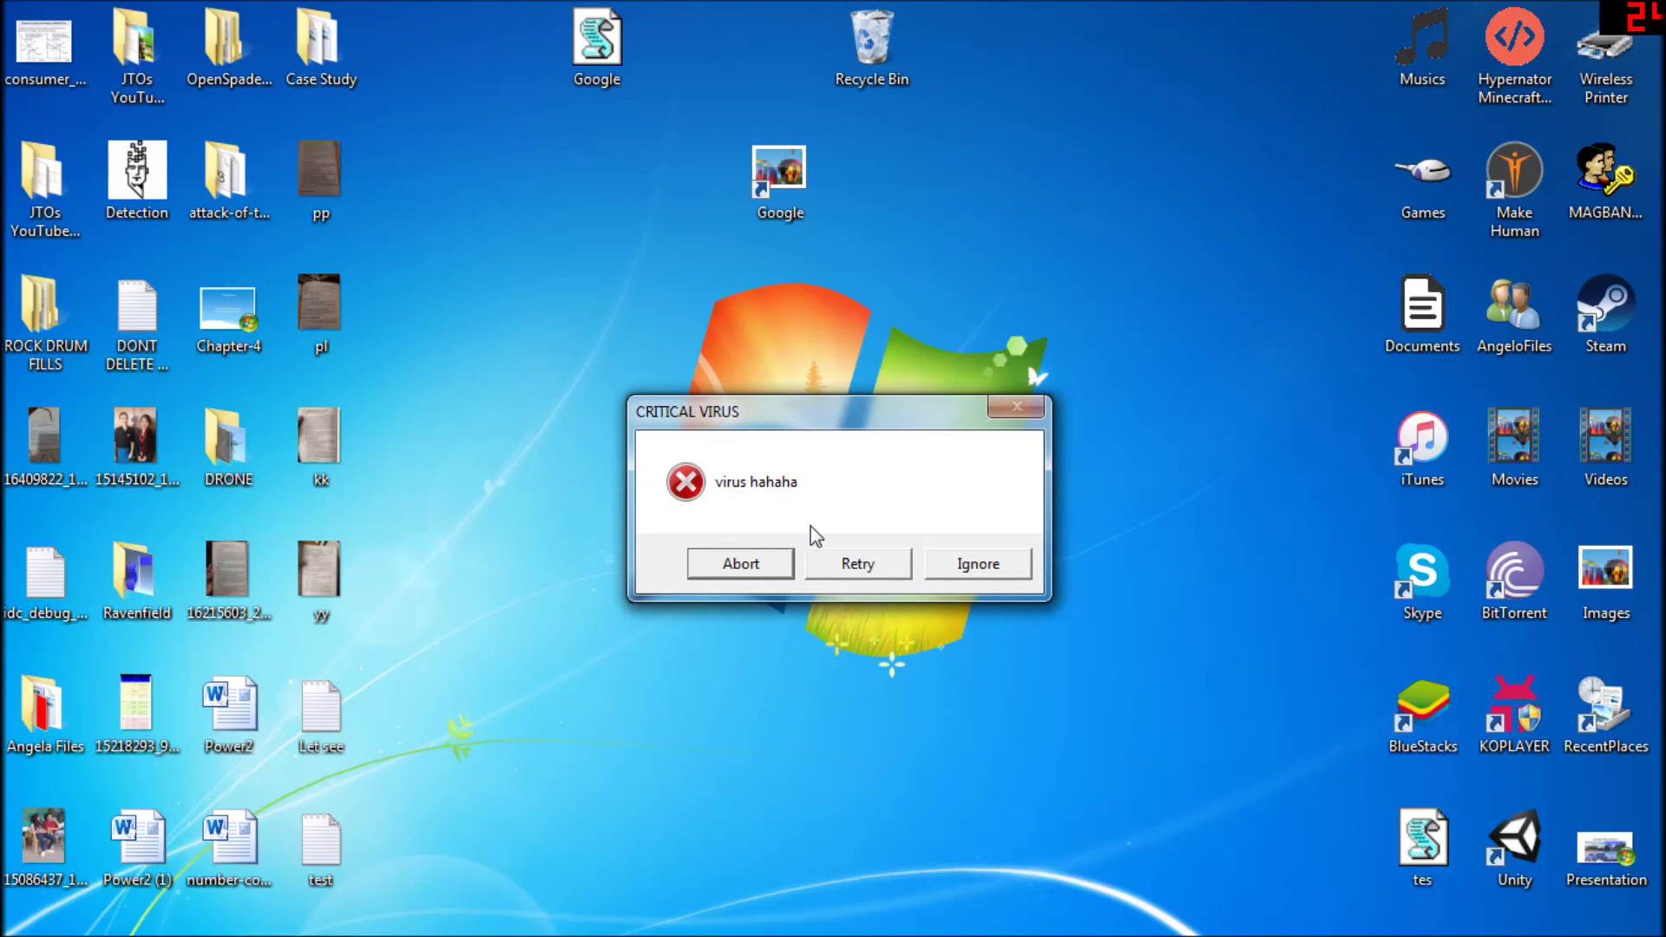
Abort the CRITICAL VIRUS message box, then drag-select desktop icons and deselect them
click(736, 569)
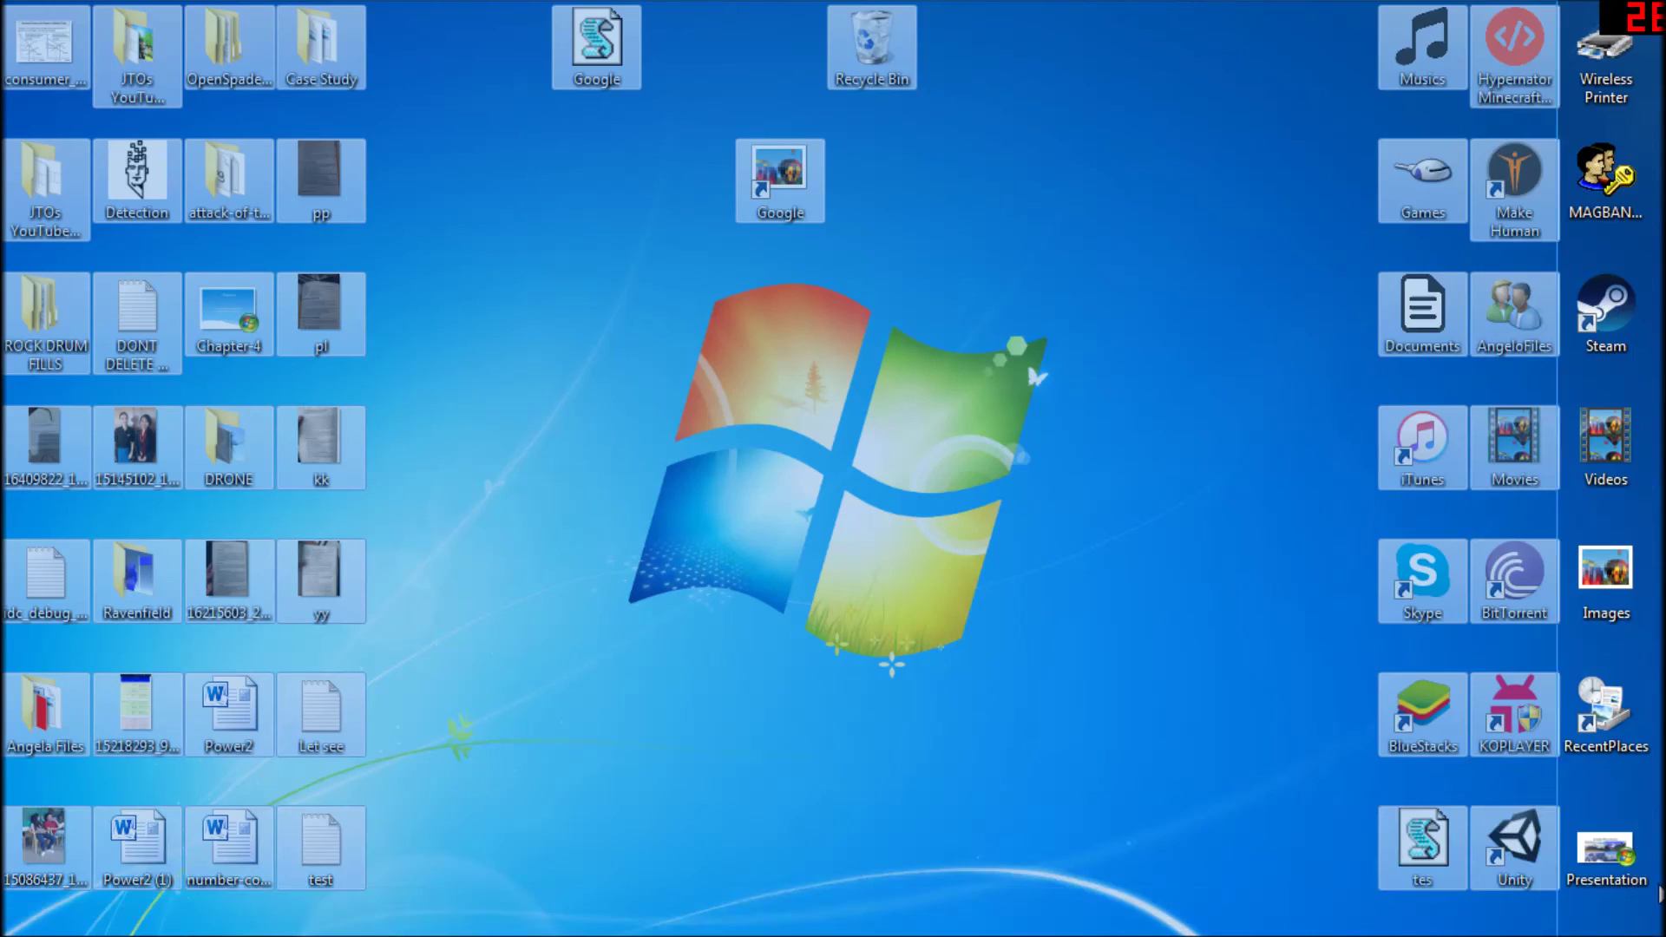
mouse_move(1563, 899)
mouse_down()
mouse_move(354, 129)
mouse_move(612, 434)
mouse_up()
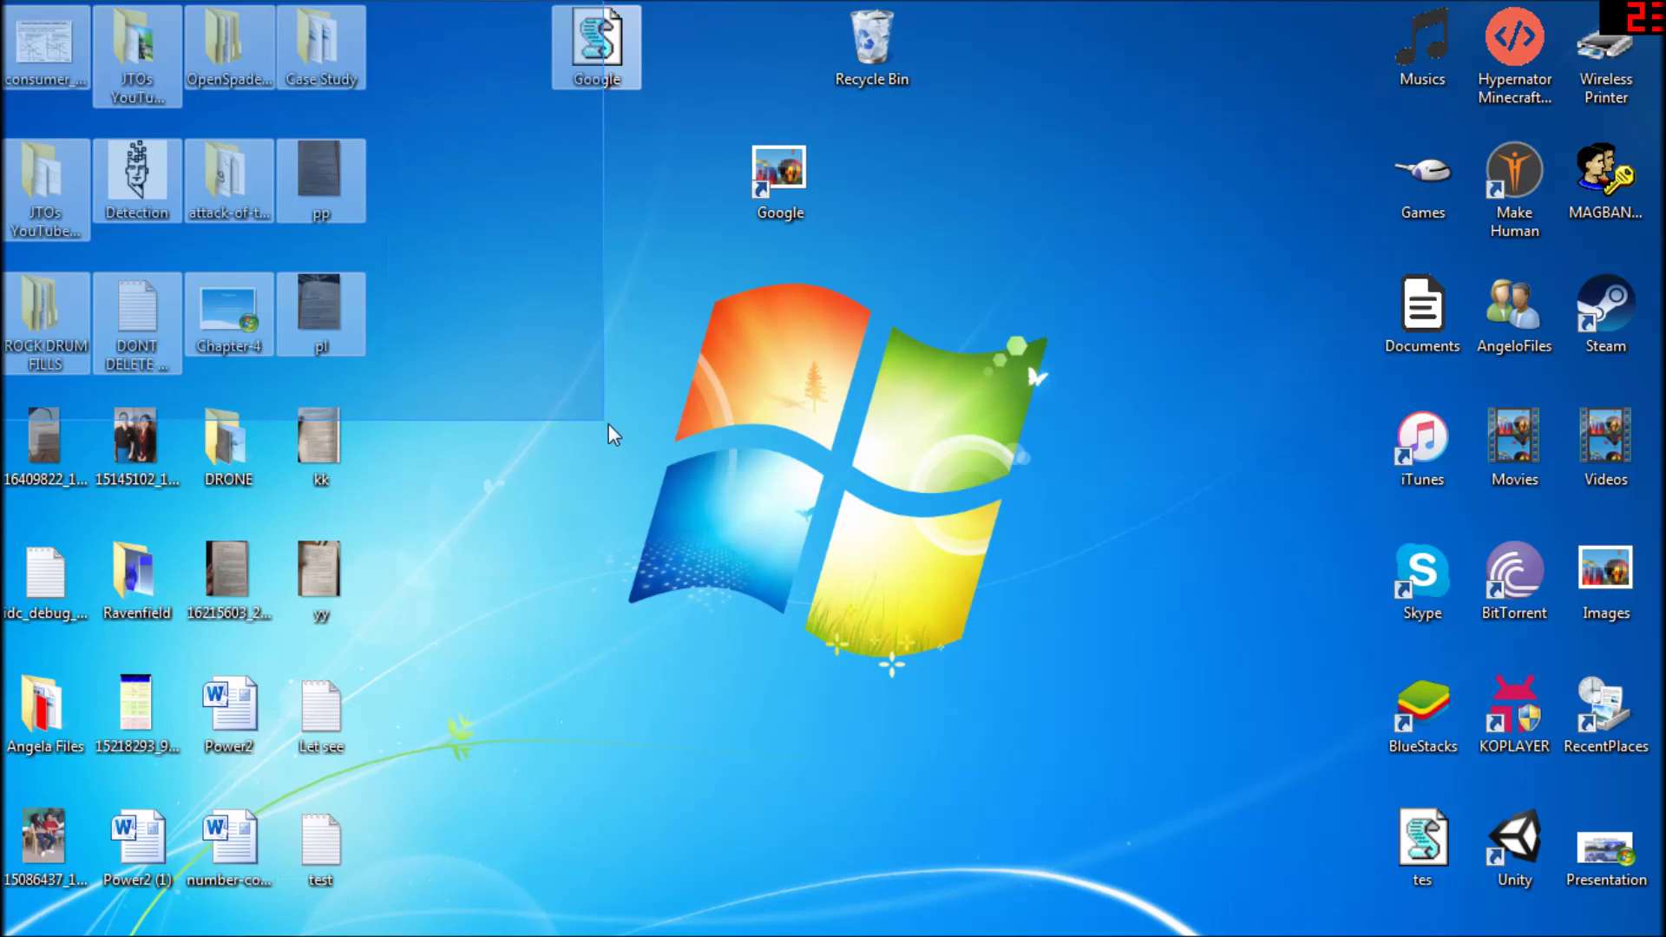
click(613, 433)
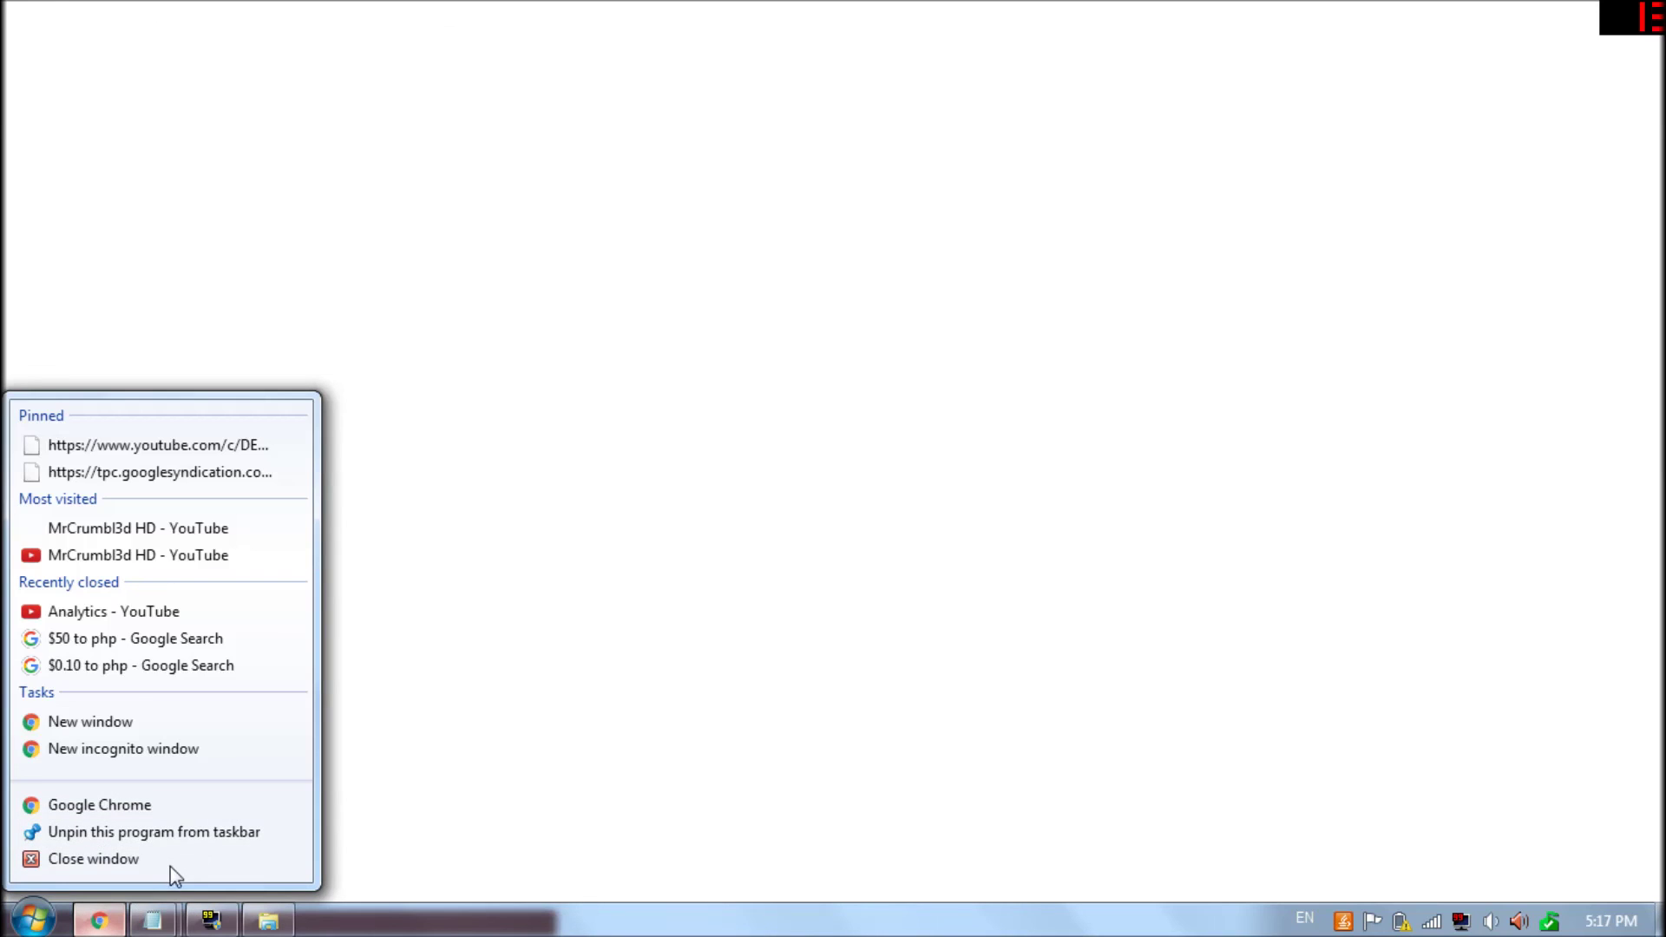
Close the blank Chrome window from the taskbar, then select all desktop icons and deselect them
click(176, 861)
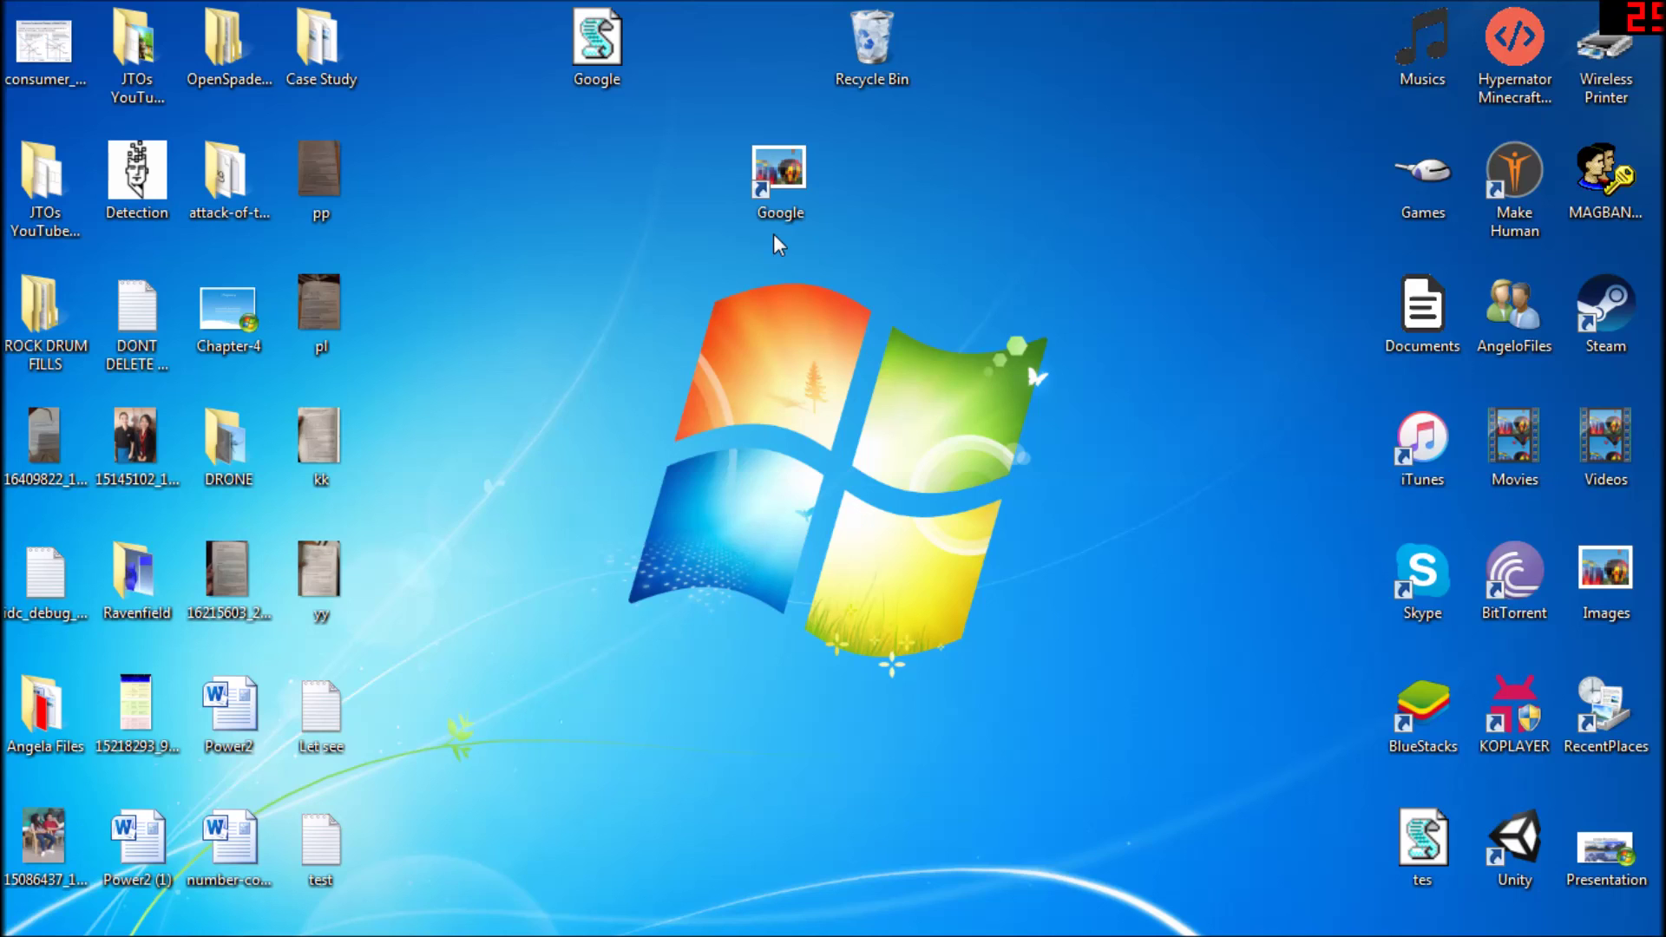
mouse_move(1655, 4)
mouse_down()
mouse_move(7, 859)
mouse_move(1637, 18)
mouse_move(1563, 935)
mouse_move(313, 117)
mouse_up()
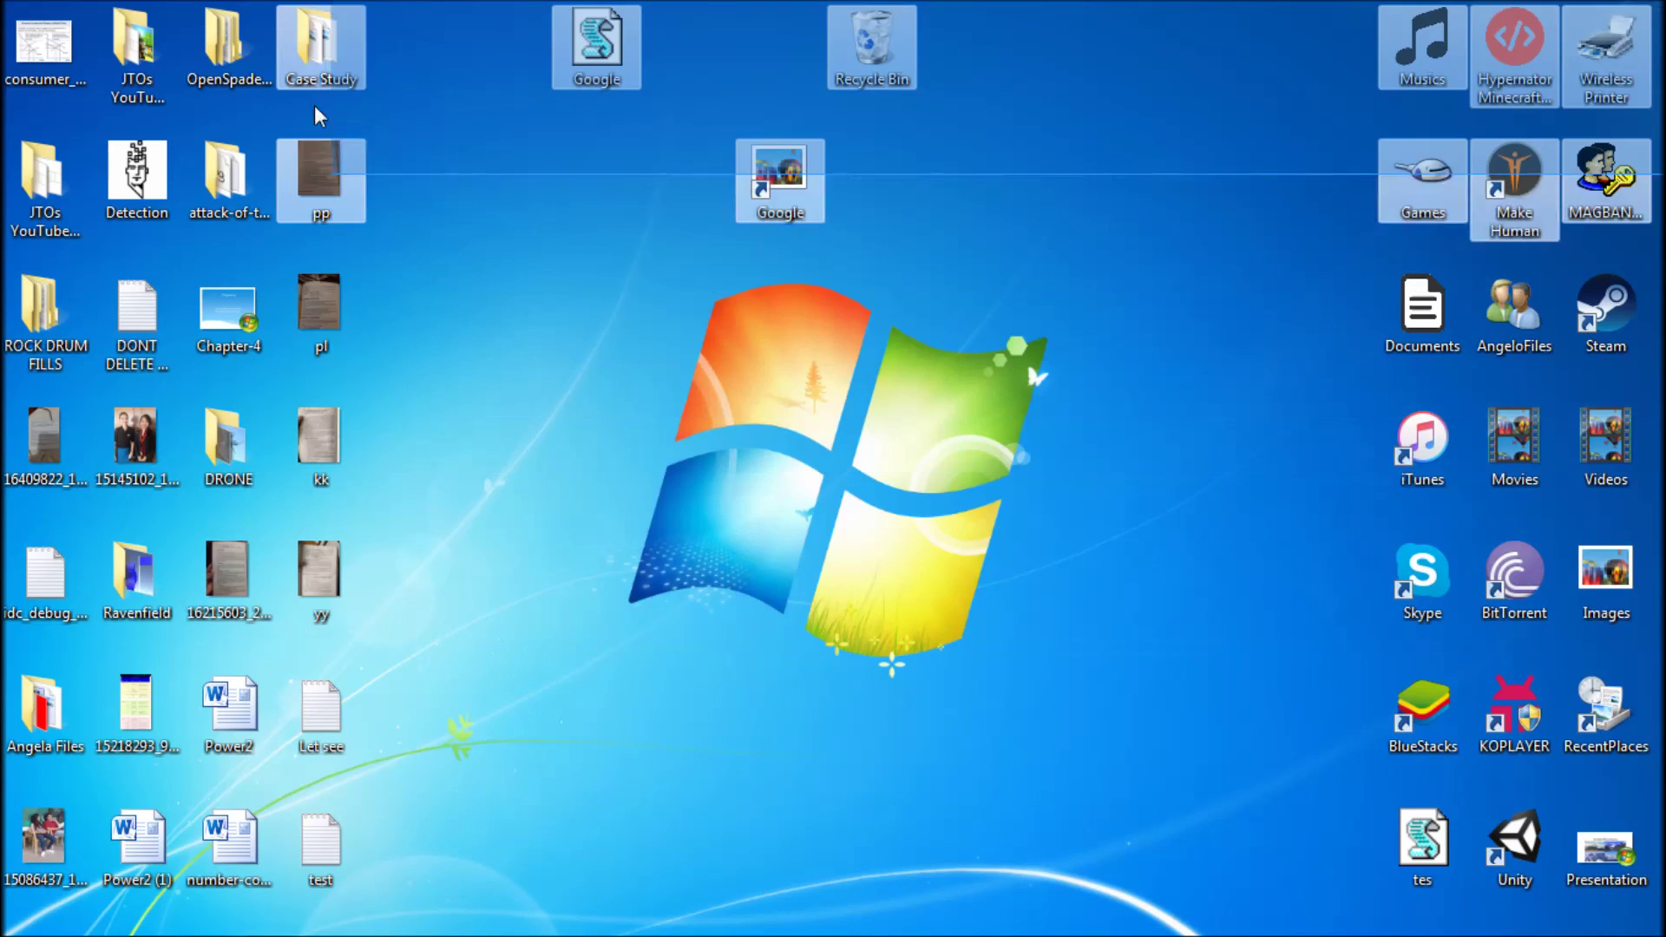
drag(313, 118, 6, 846)
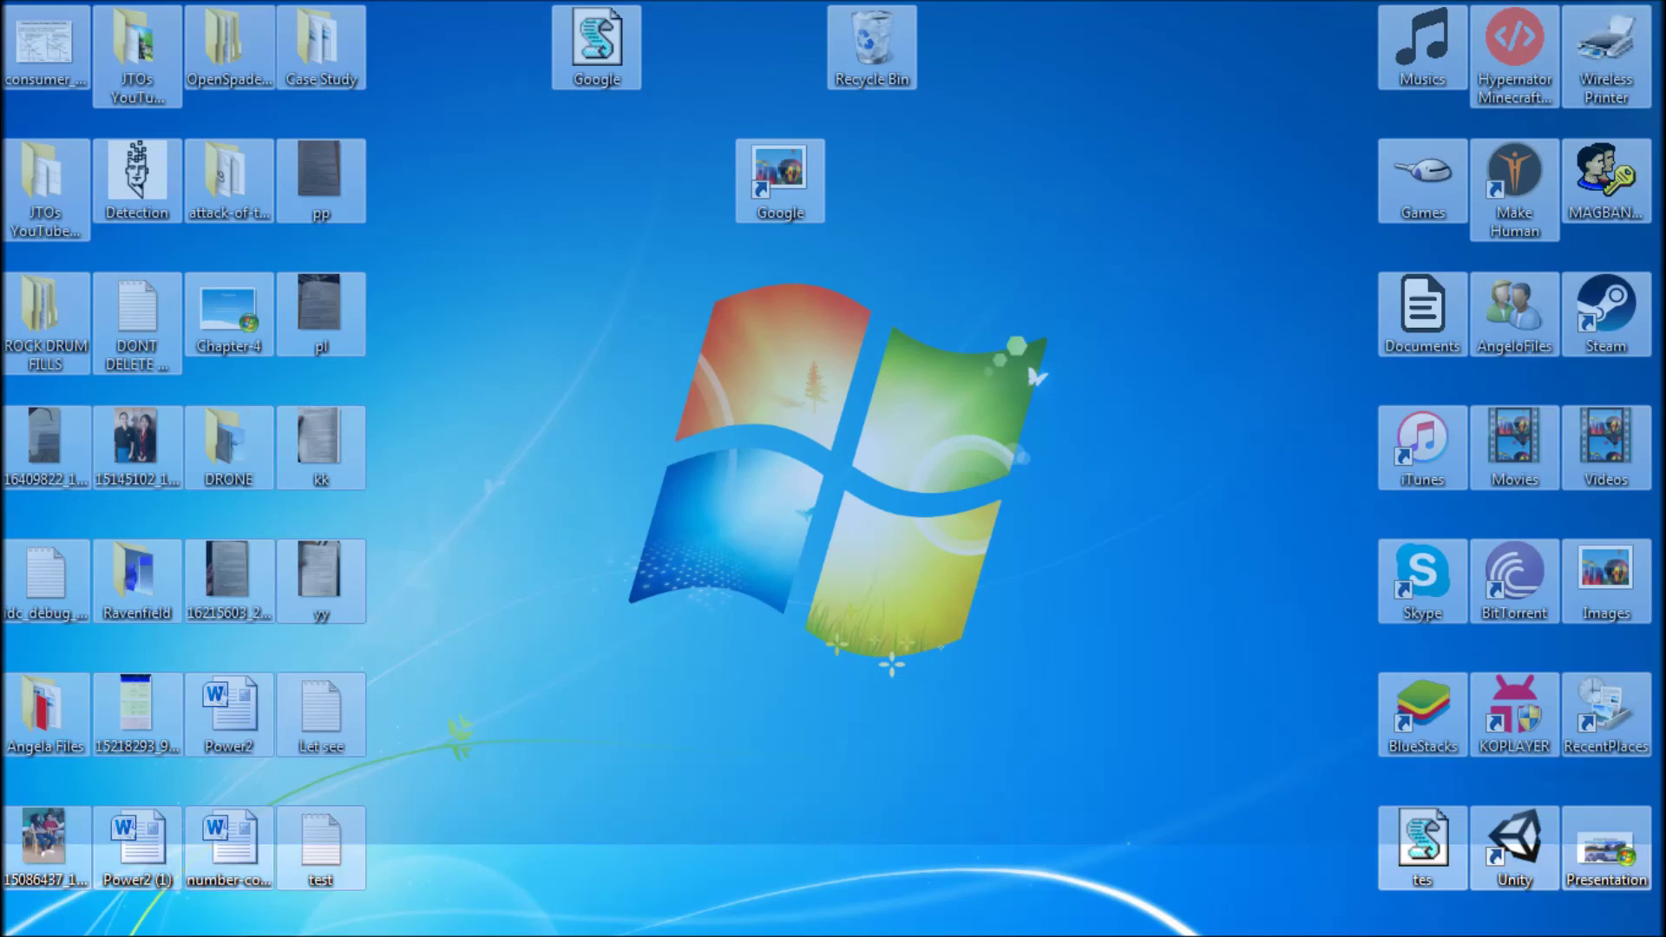
click(940, 261)
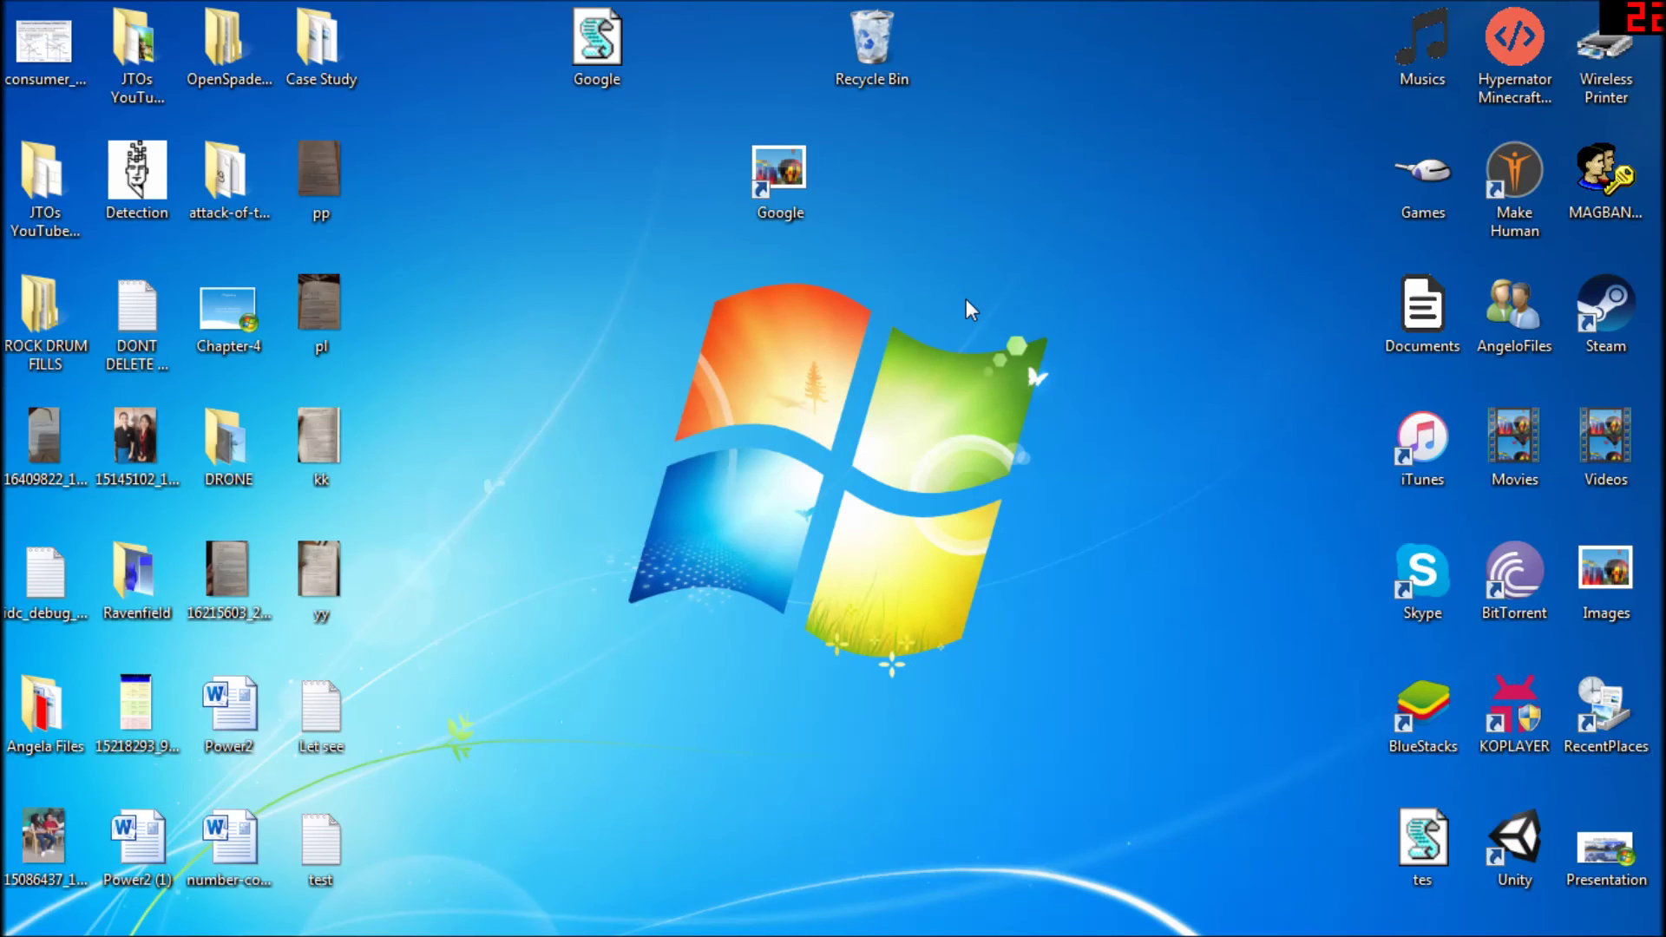